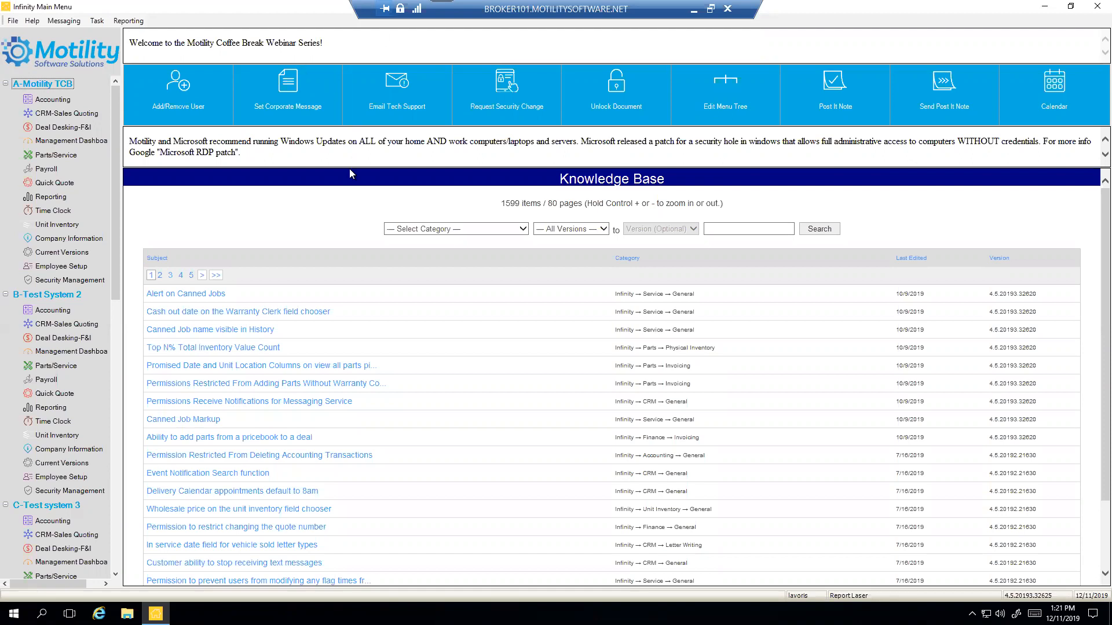
# - Open the Accounting module of A-Motility TCB for company number 1
pyautogui.click(336, 149)
pyautogui.click(52, 103)
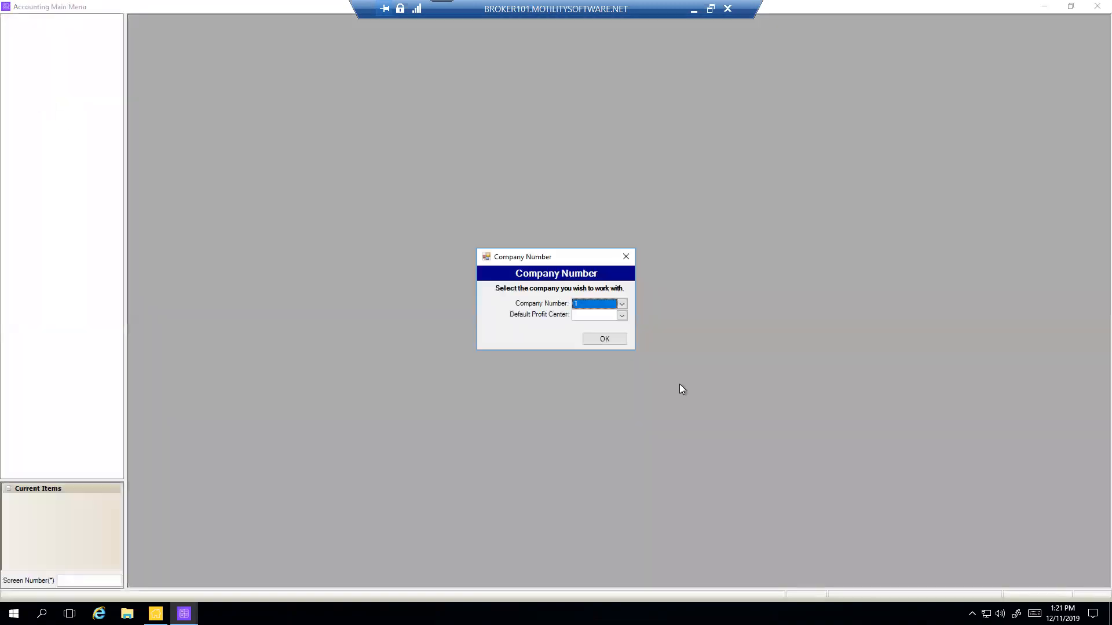
pyautogui.click(605, 340)
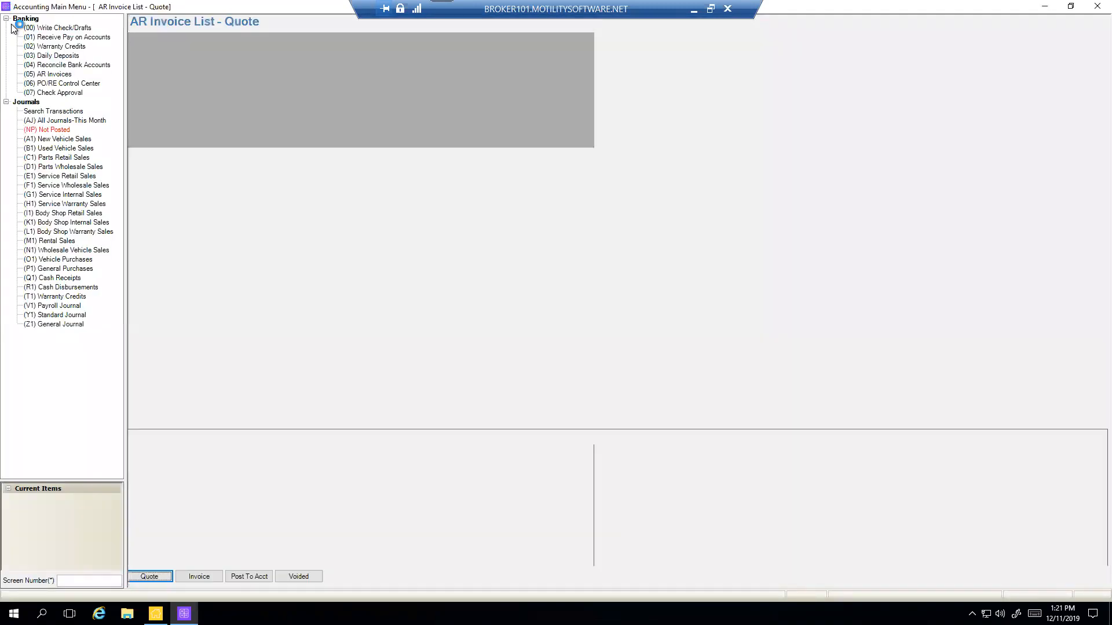
# - Open the GL account setup and bring up its Add/Modify Budgets window
pyautogui.click(31, 21)
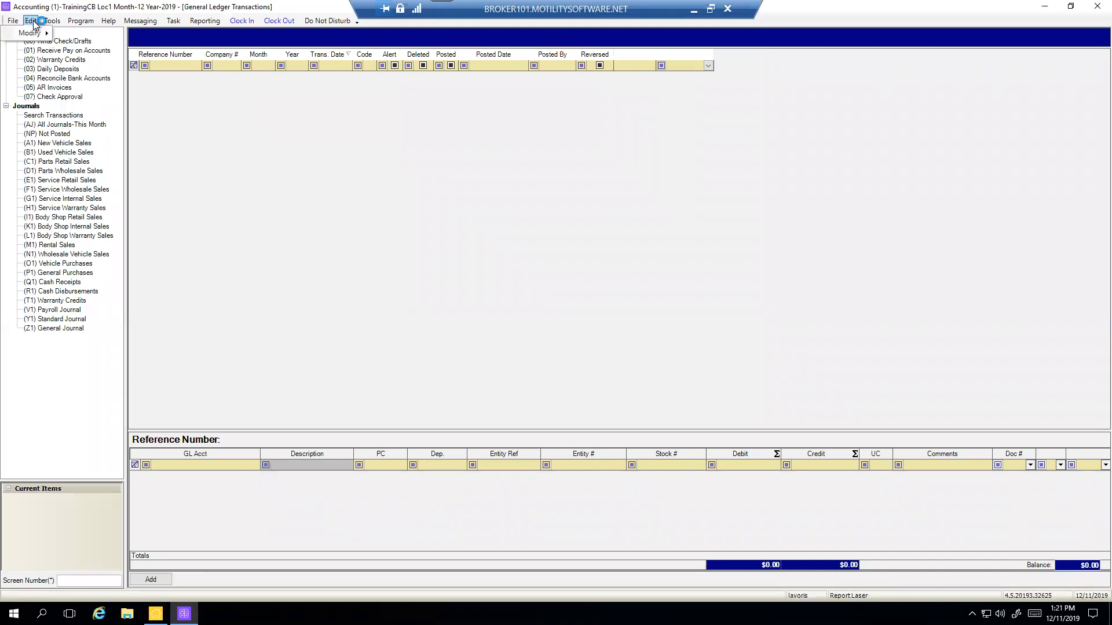
pyautogui.click(38, 35)
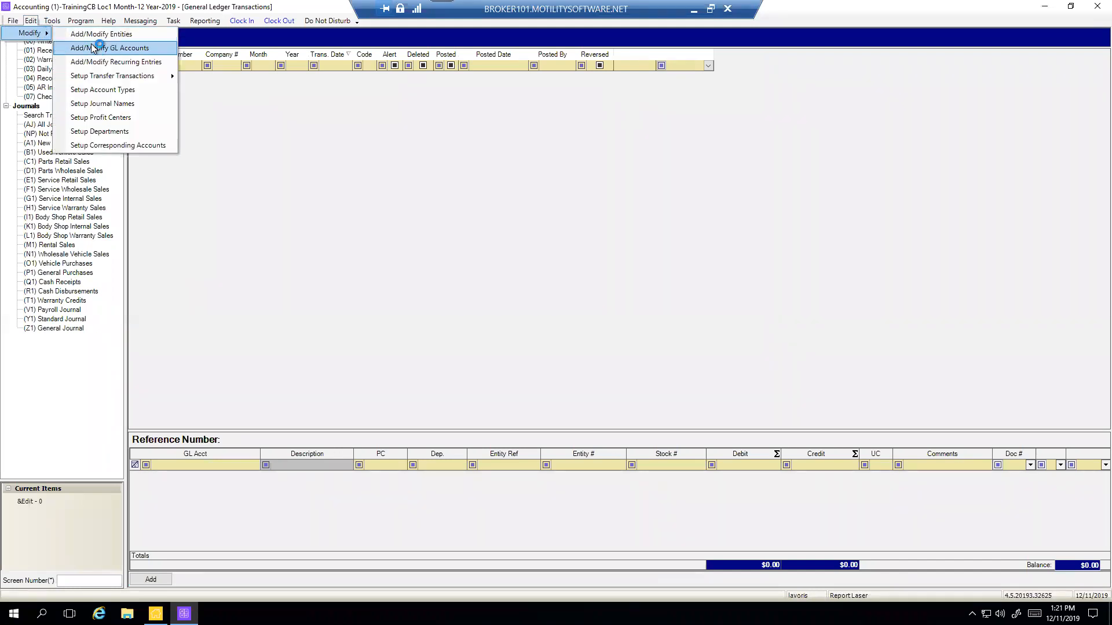
pyautogui.click(102, 49)
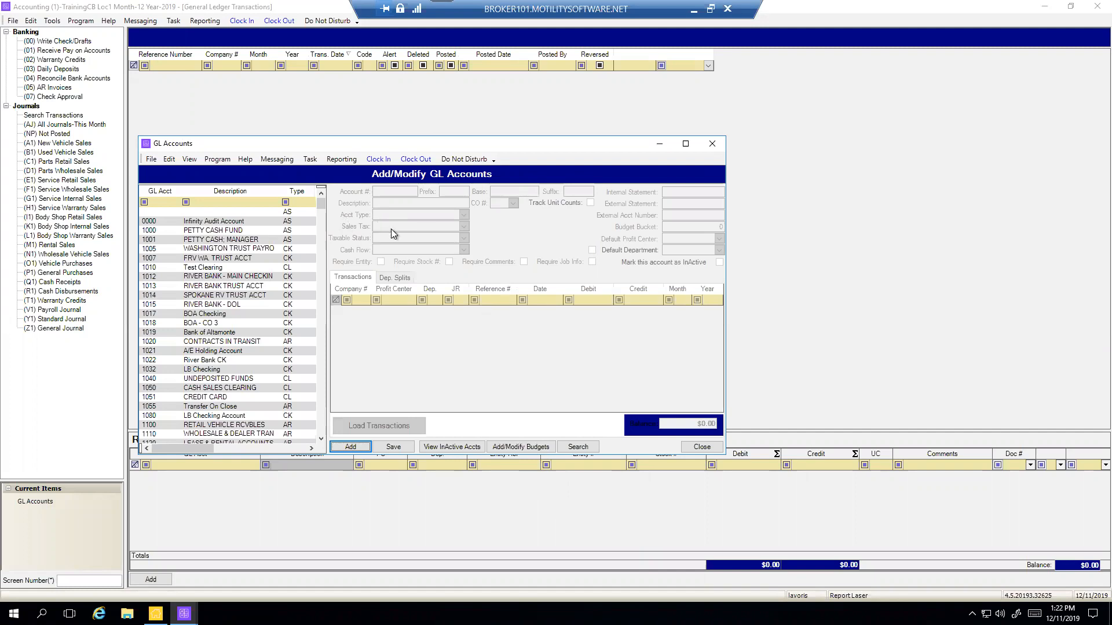
pyautogui.click(516, 447)
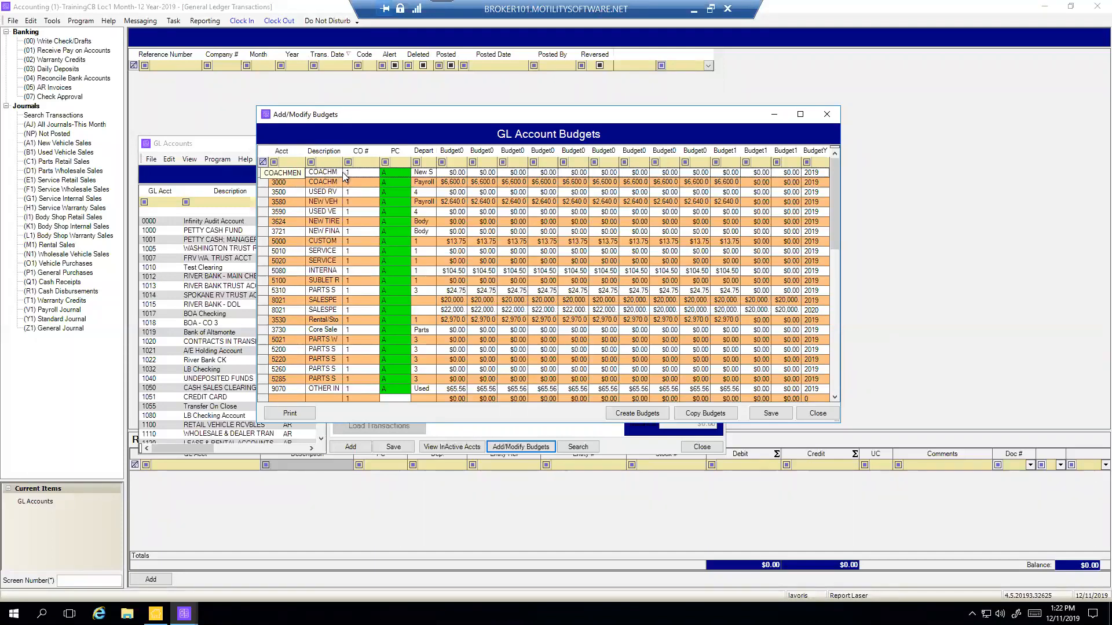
# - Examine the company, profit center, department and monthly budget columns of the first account 3000 row
pyautogui.click(377, 173)
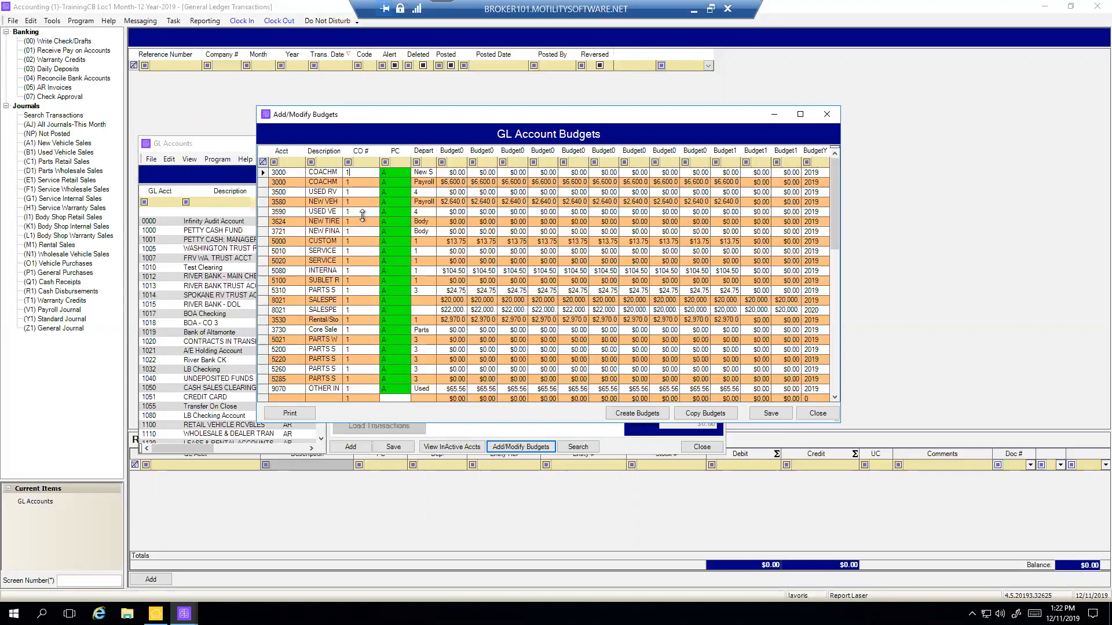
pyautogui.click(406, 173)
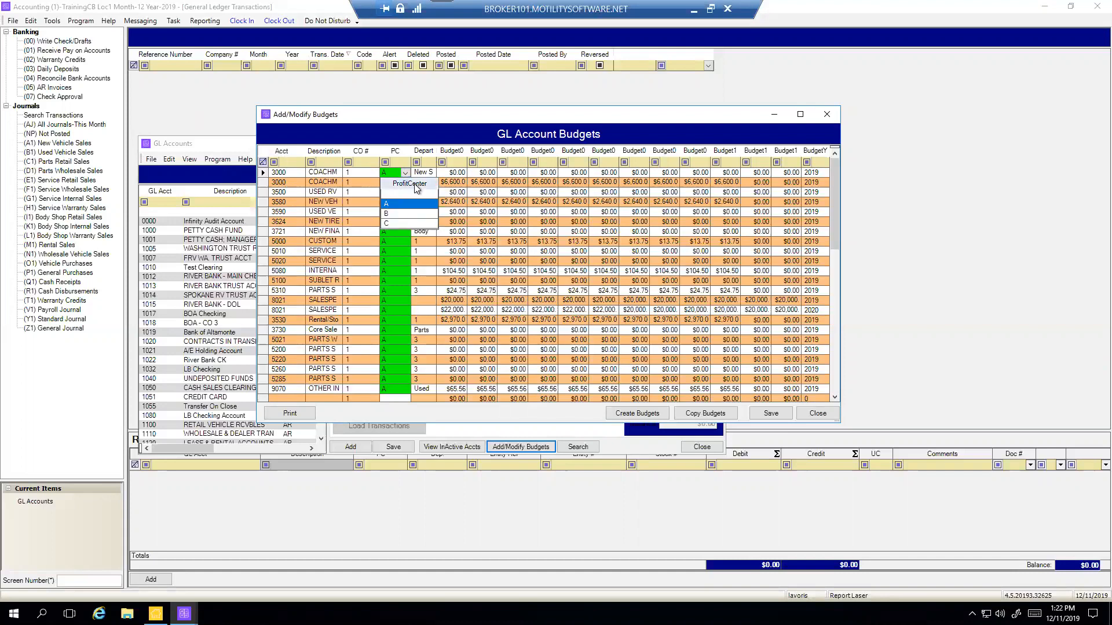
pyautogui.click(406, 173)
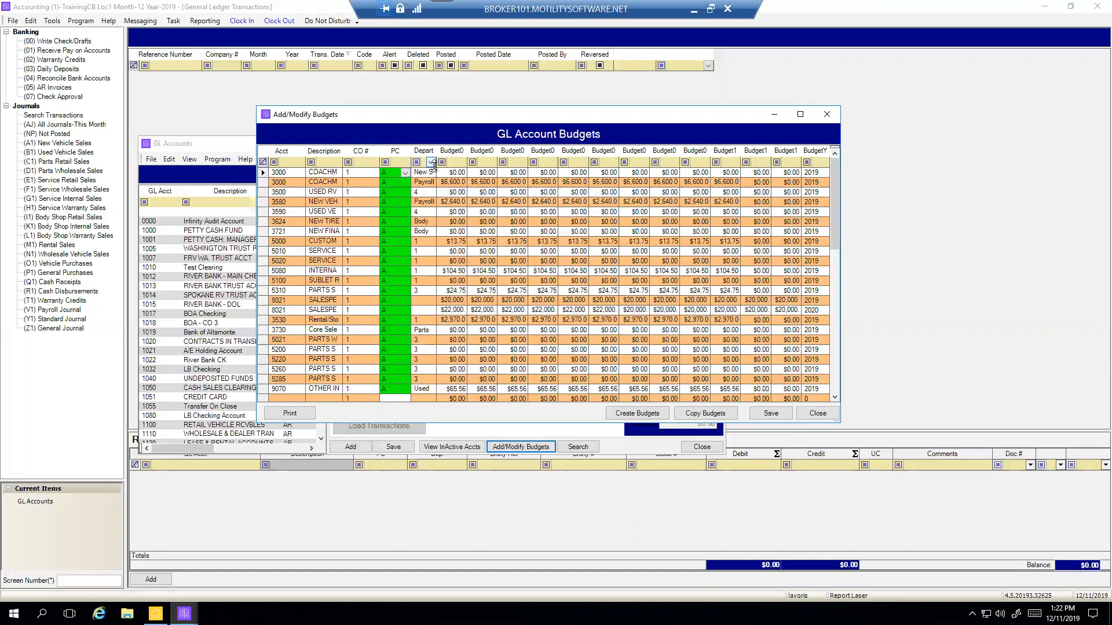
pyautogui.moveTo(435, 151); pyautogui.dragTo(478, 150)
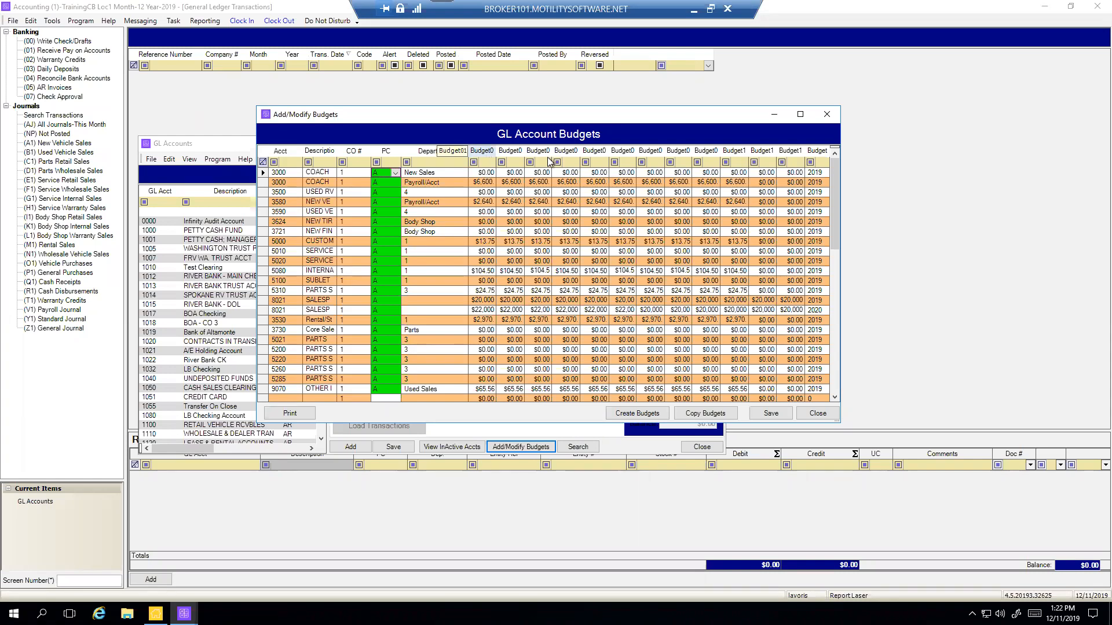
pyautogui.click(484, 172)
pyautogui.click(518, 173)
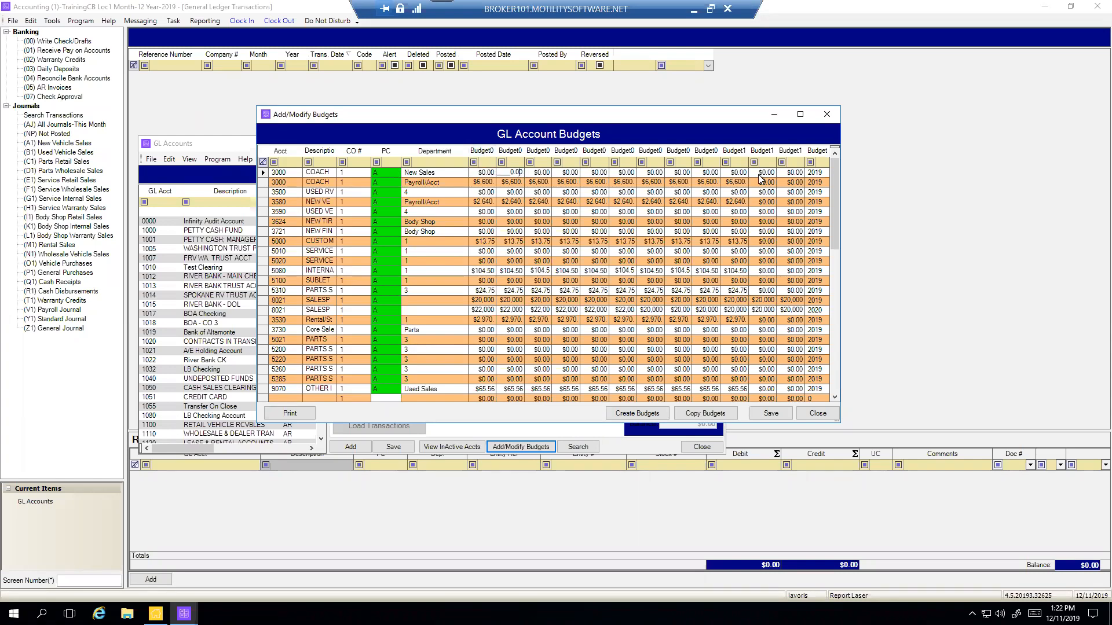
pyautogui.click(799, 173)
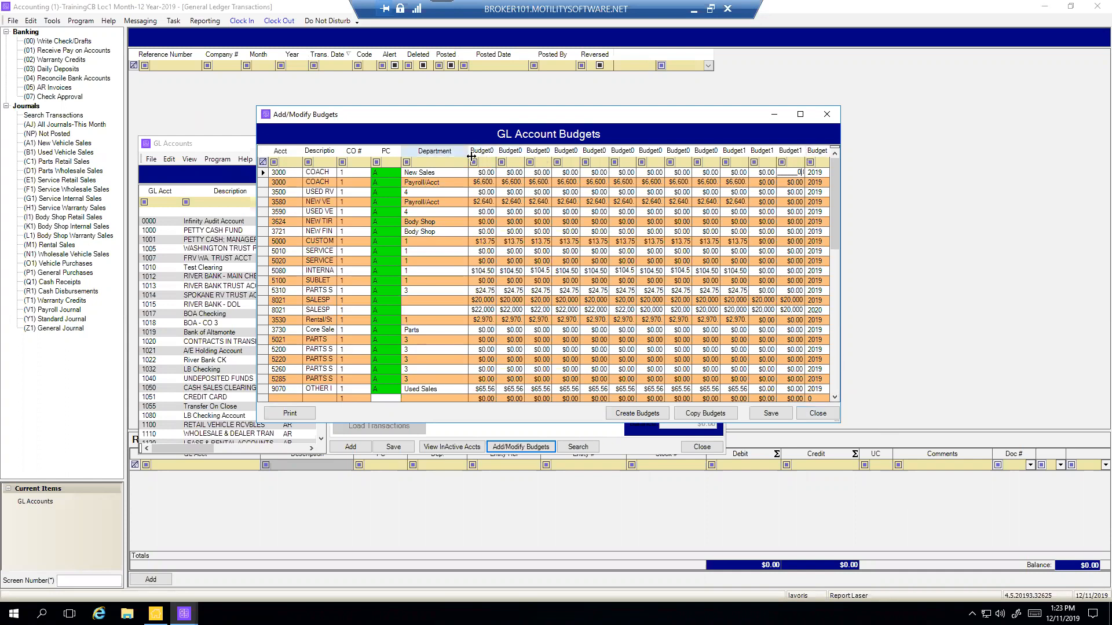
pyautogui.moveTo(468, 152); pyautogui.dragTo(436, 152)
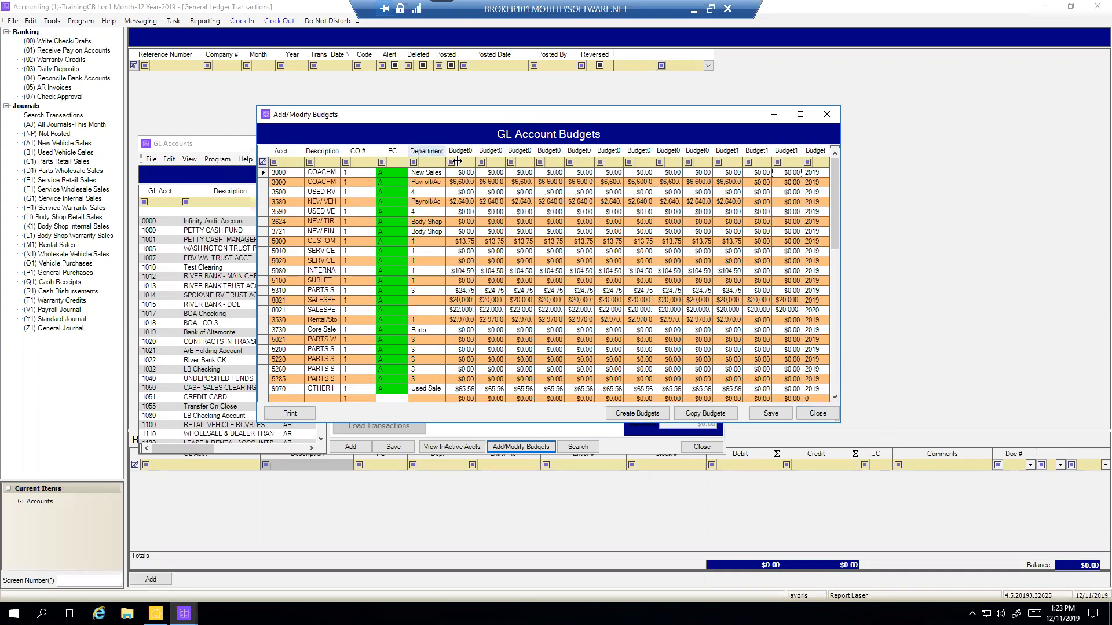
# - Sort the budgets by year and add a new budget row for account 3000 with profit center A
pyautogui.click(816, 153)
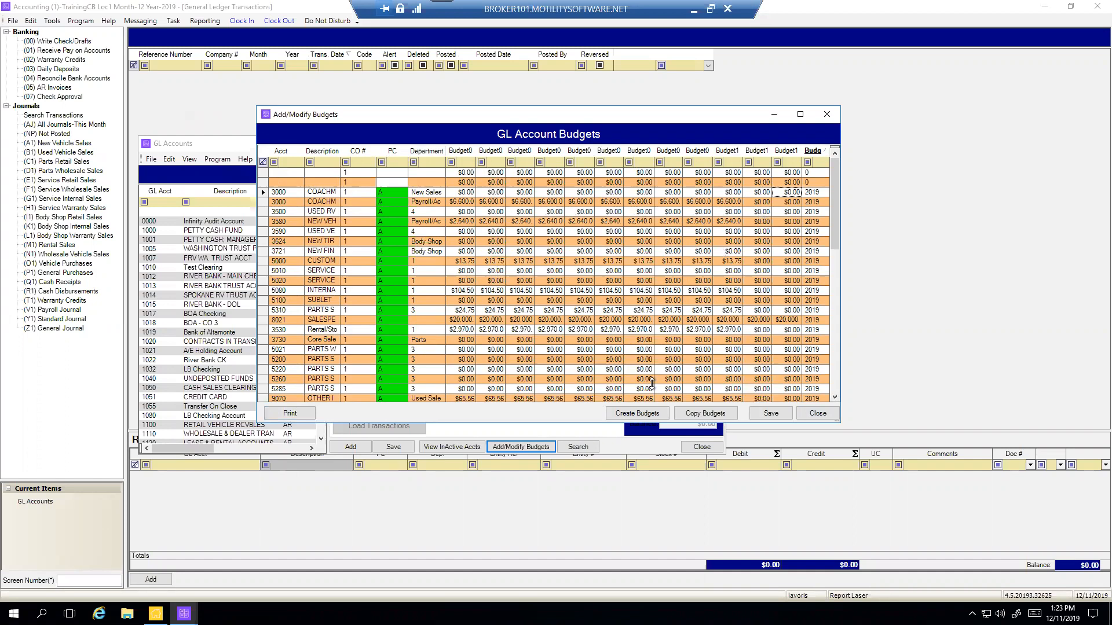
pyautogui.moveTo(840, 216); pyautogui.dragTo(824, 352)
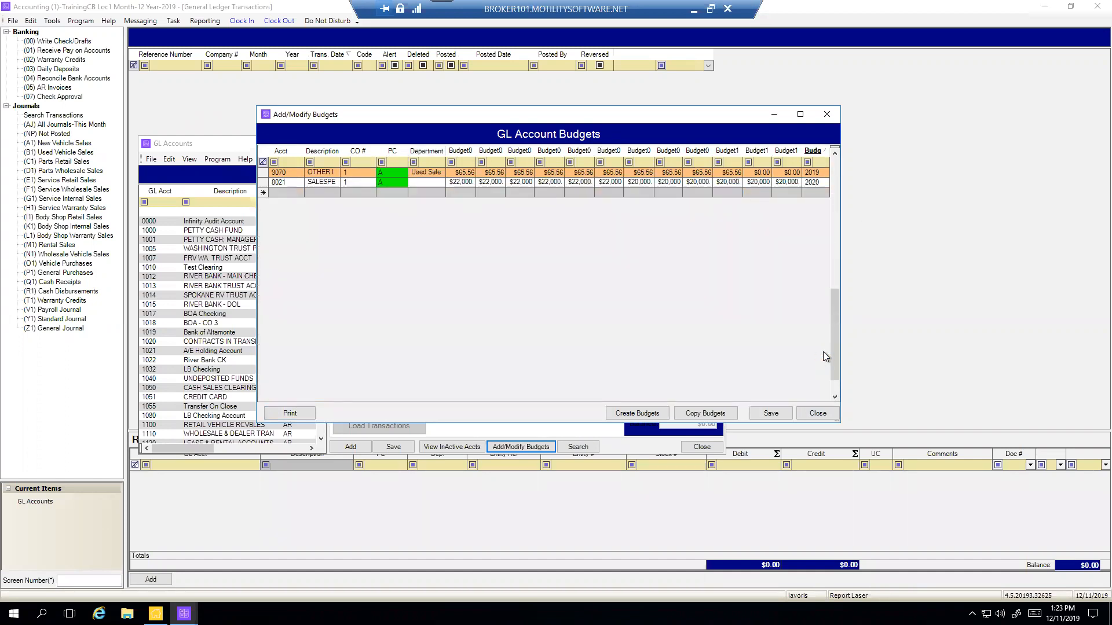
pyautogui.click(288, 193)
pyautogui.write('3000')
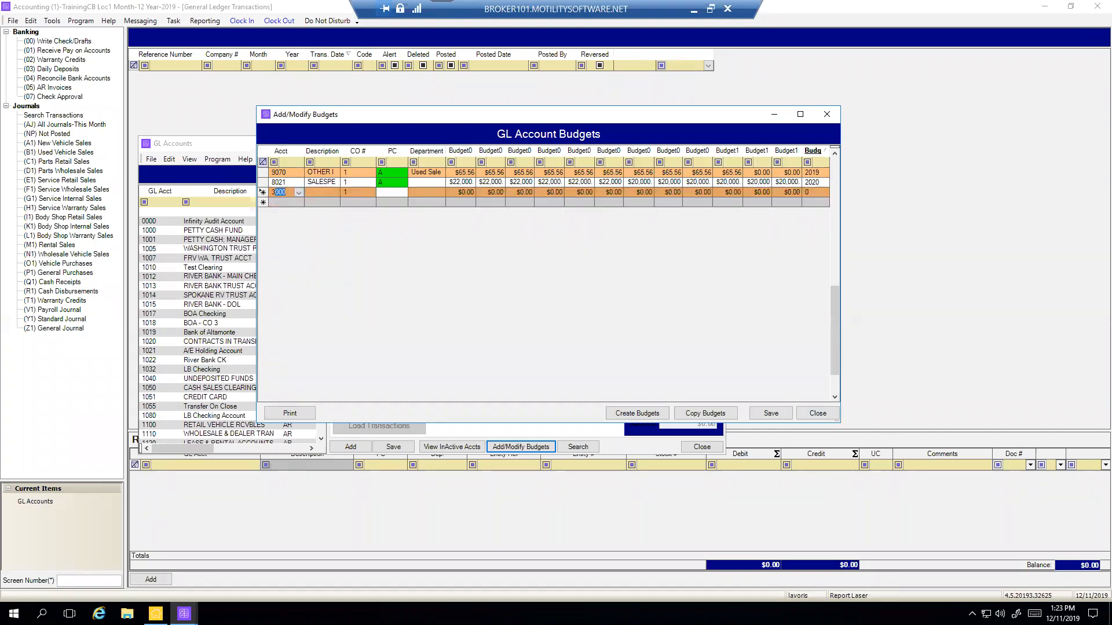
pyautogui.press('Tab')
pyautogui.press('Tab')
pyautogui.press('Tab')
pyautogui.click(404, 198)
pyautogui.click(388, 227)
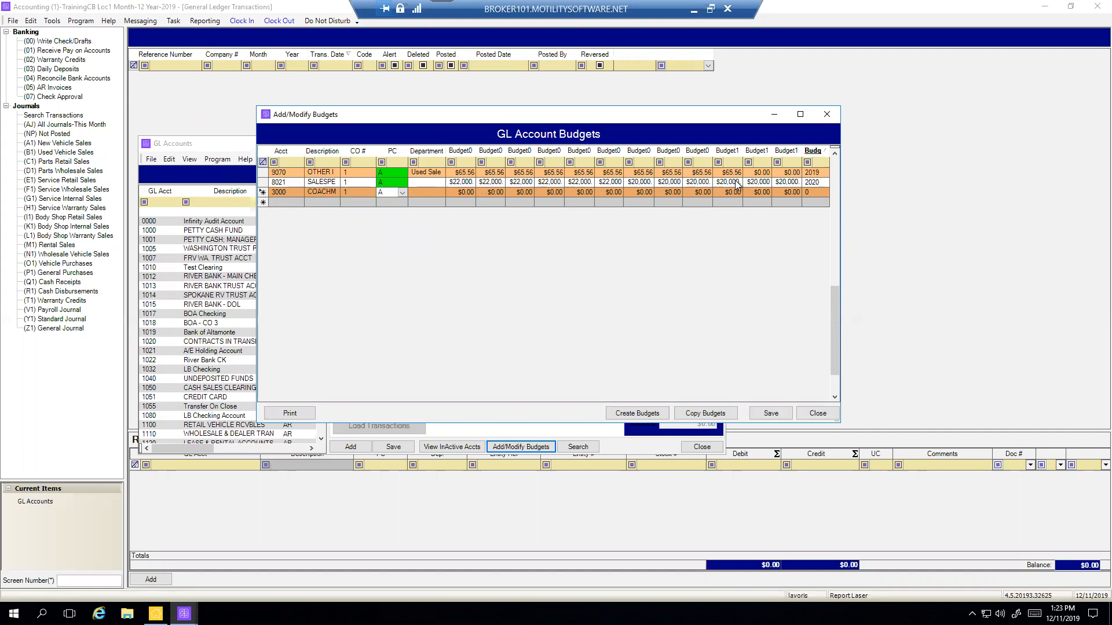
# - Set up a budget copy that uses budget figures, with past year 2019 and new year 2020
pyautogui.moveTo(836, 329); pyautogui.dragTo(836, 180)
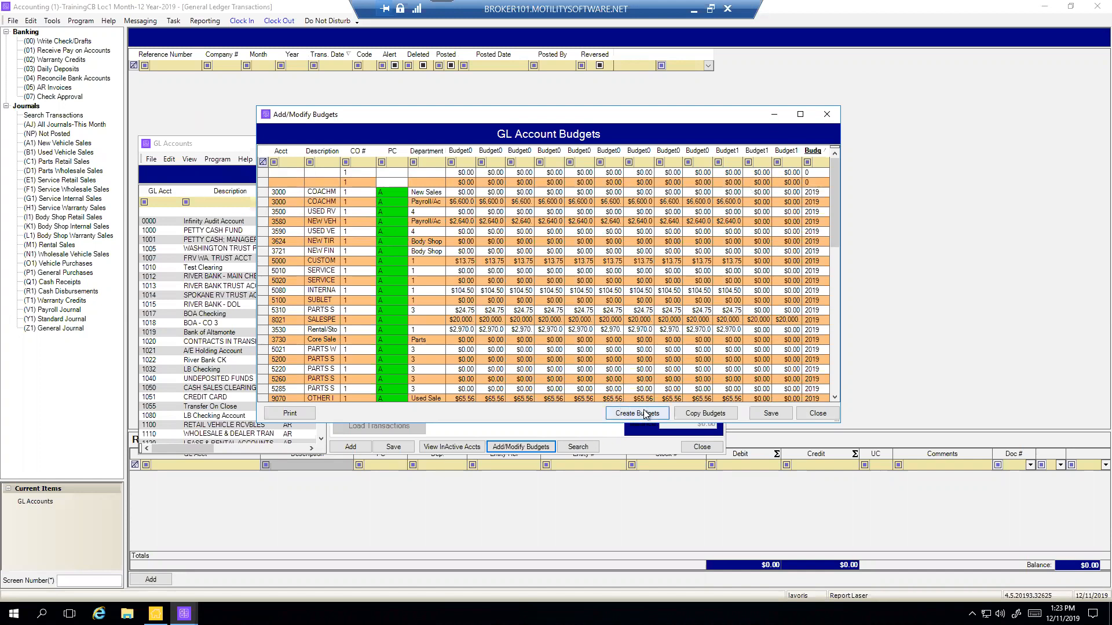
pyautogui.click(719, 416)
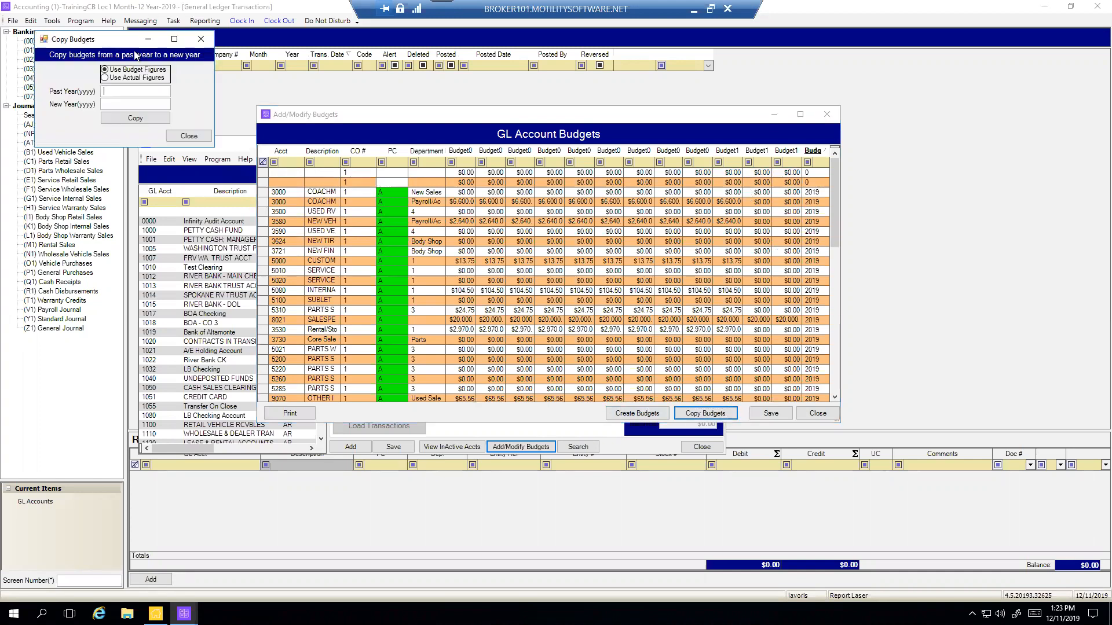
pyautogui.moveTo(124, 43); pyautogui.dragTo(594, 225)
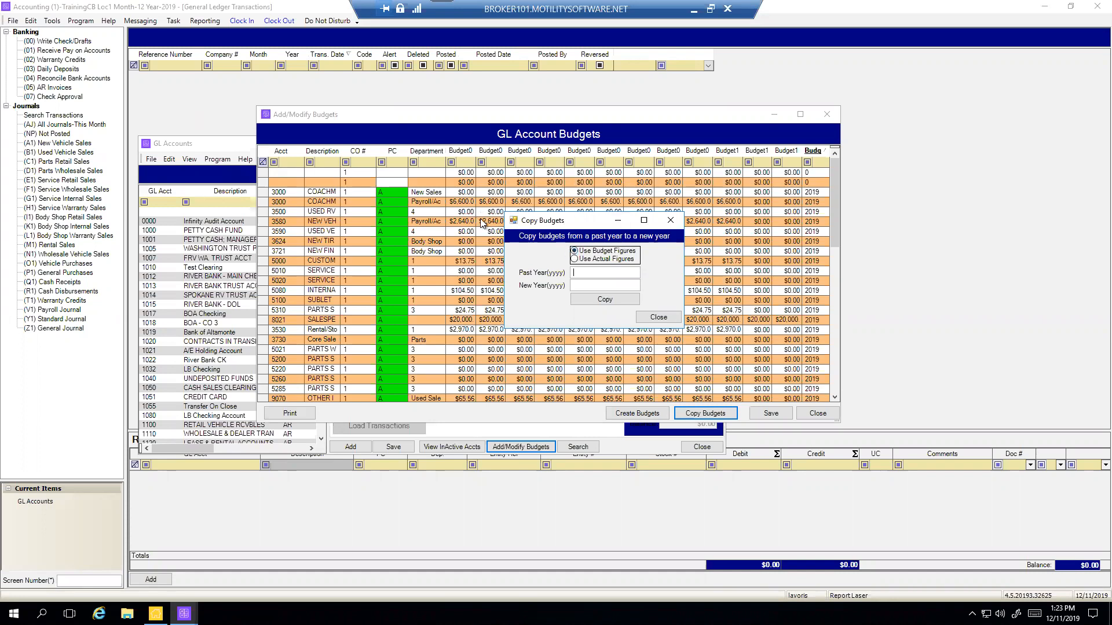
pyautogui.click(576, 259)
pyautogui.click(575, 252)
pyautogui.click(582, 272)
pyautogui.click(591, 273)
pyautogui.write('2019')
pyautogui.write('2020')
# - Run the budget copy, clearing the existing 2020 budgets, and review the copied rows in the budget list
pyautogui.click(621, 301)
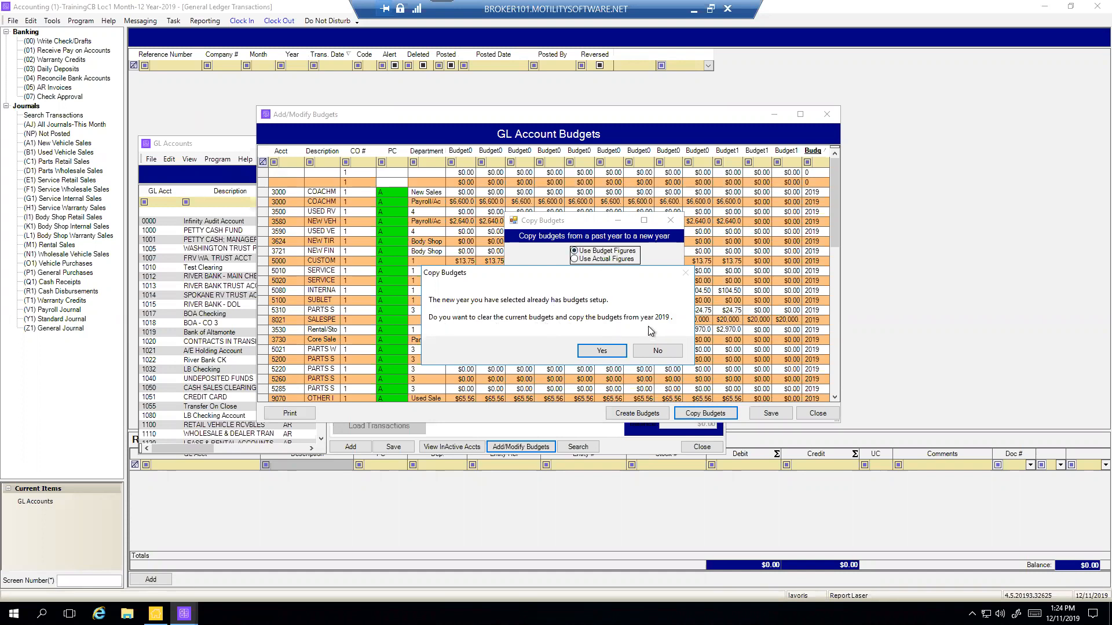
pyautogui.click(613, 353)
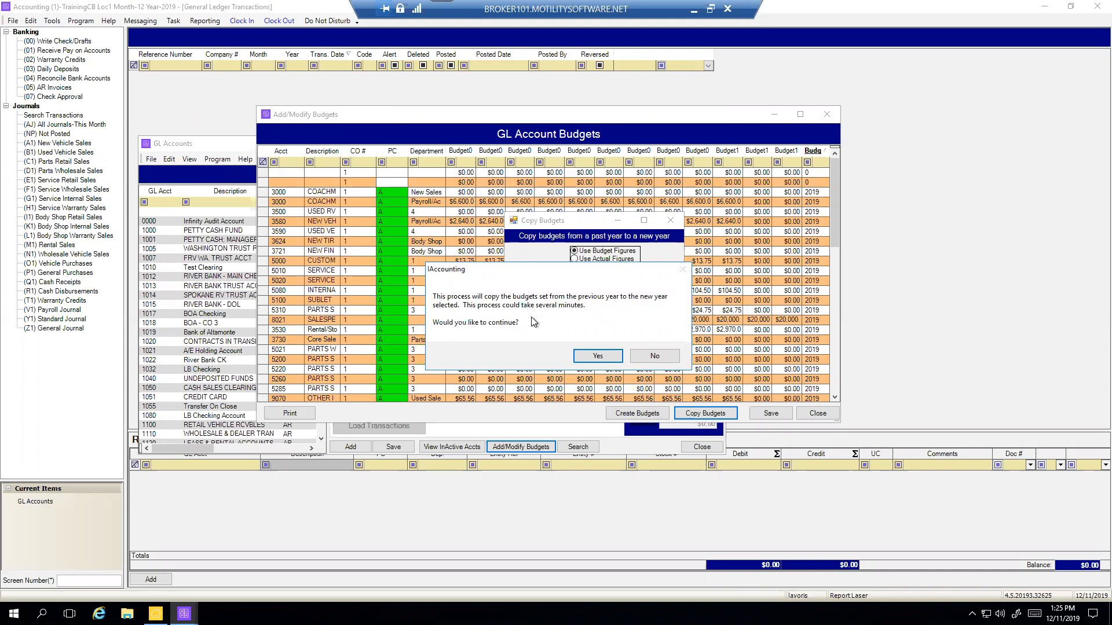
pyautogui.click(596, 356)
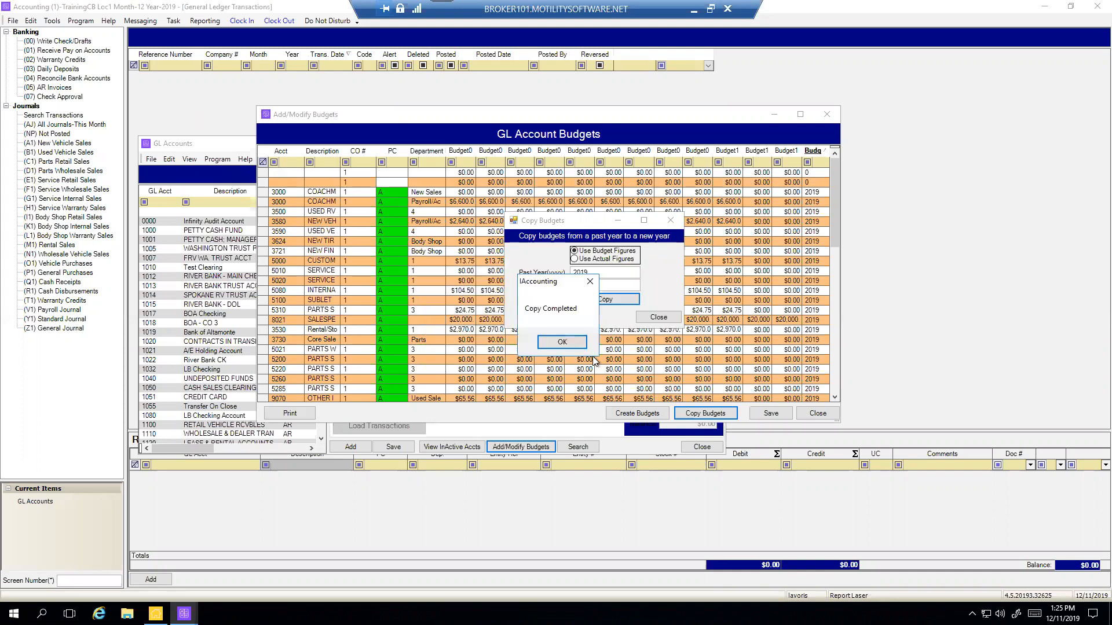
pyautogui.click(581, 347)
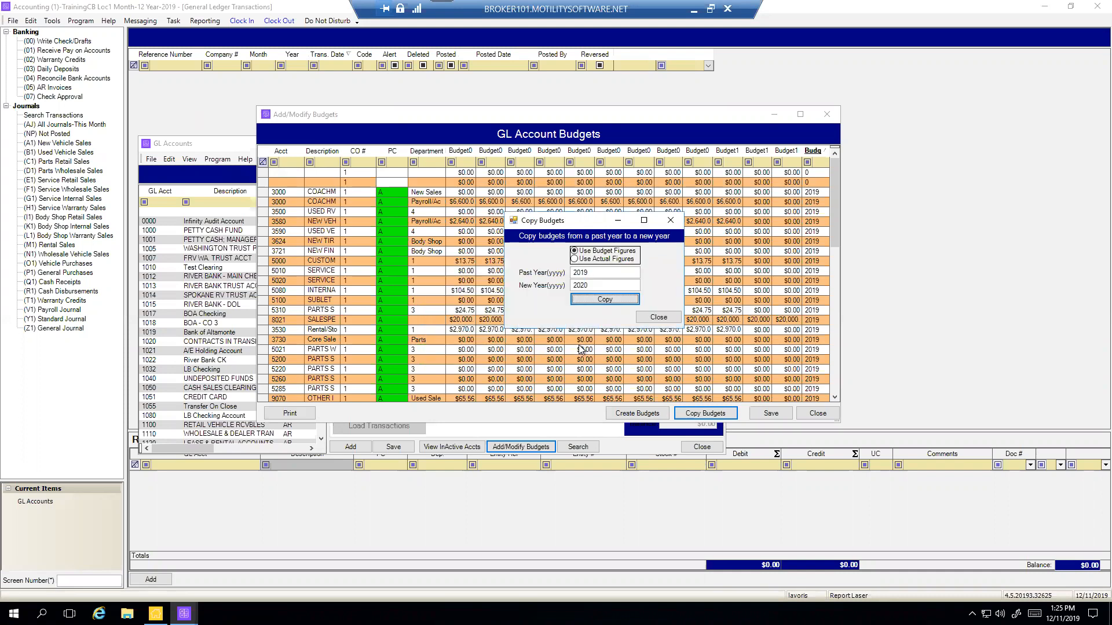
pyautogui.click(659, 317)
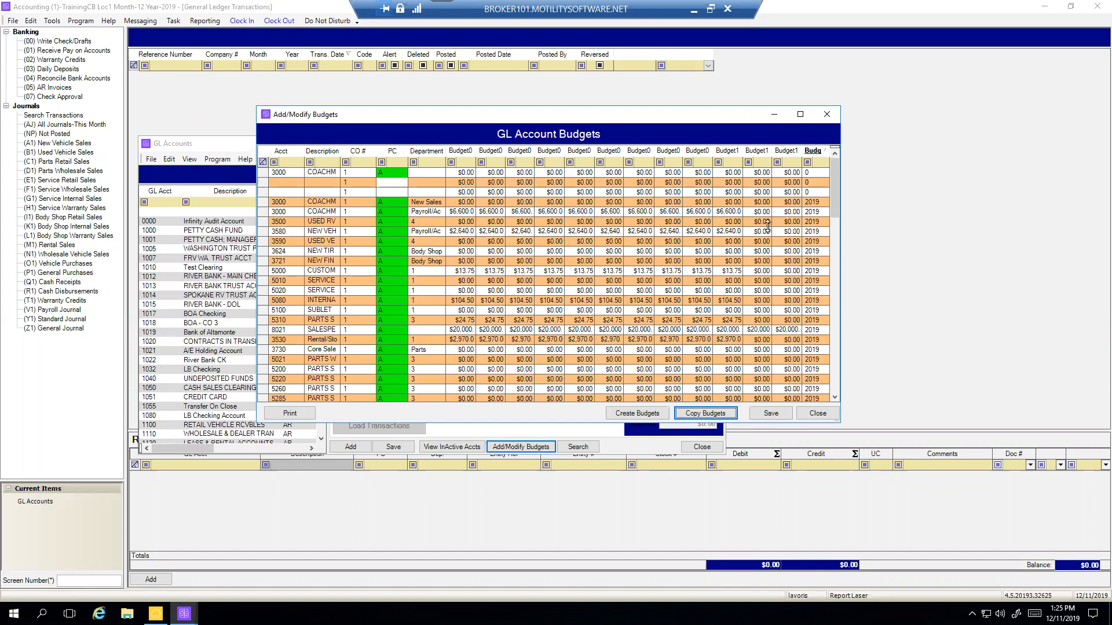
pyautogui.moveTo(833, 187); pyautogui.dragTo(831, 255)
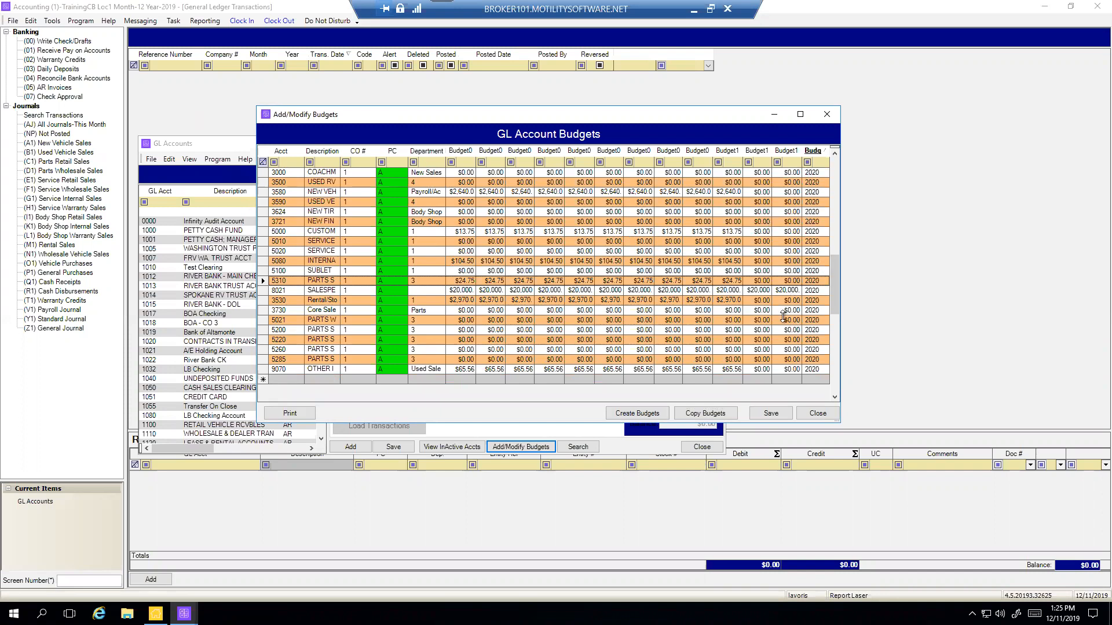
pyautogui.moveTo(838, 286); pyautogui.dragTo(840, 158)
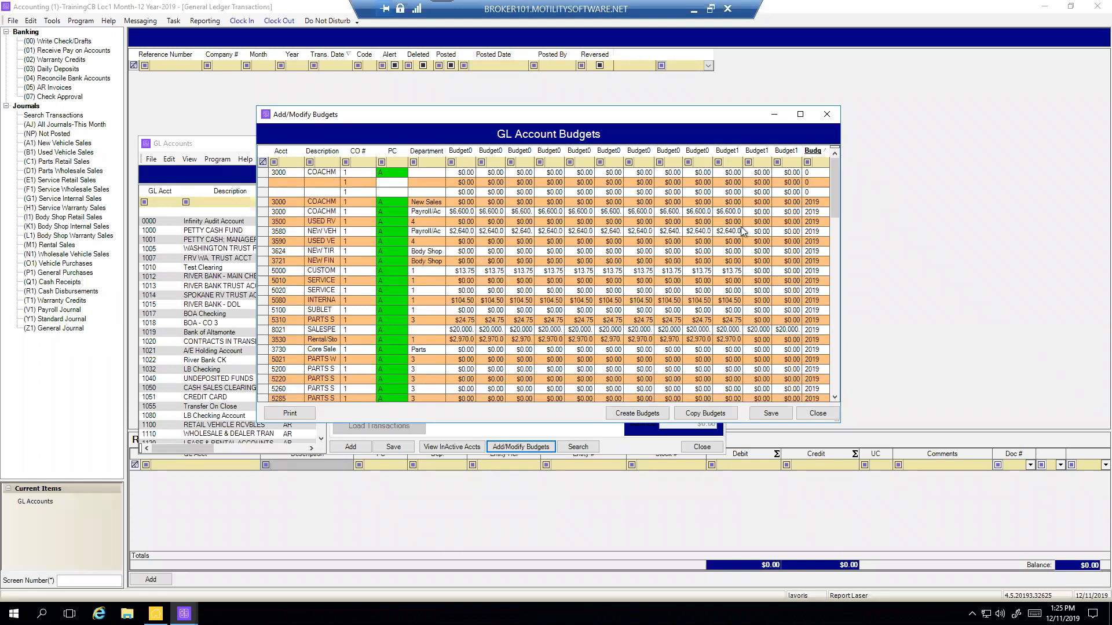
# - Start creating budgets based on last year and set the account type to Revenue
pyautogui.click(650, 418)
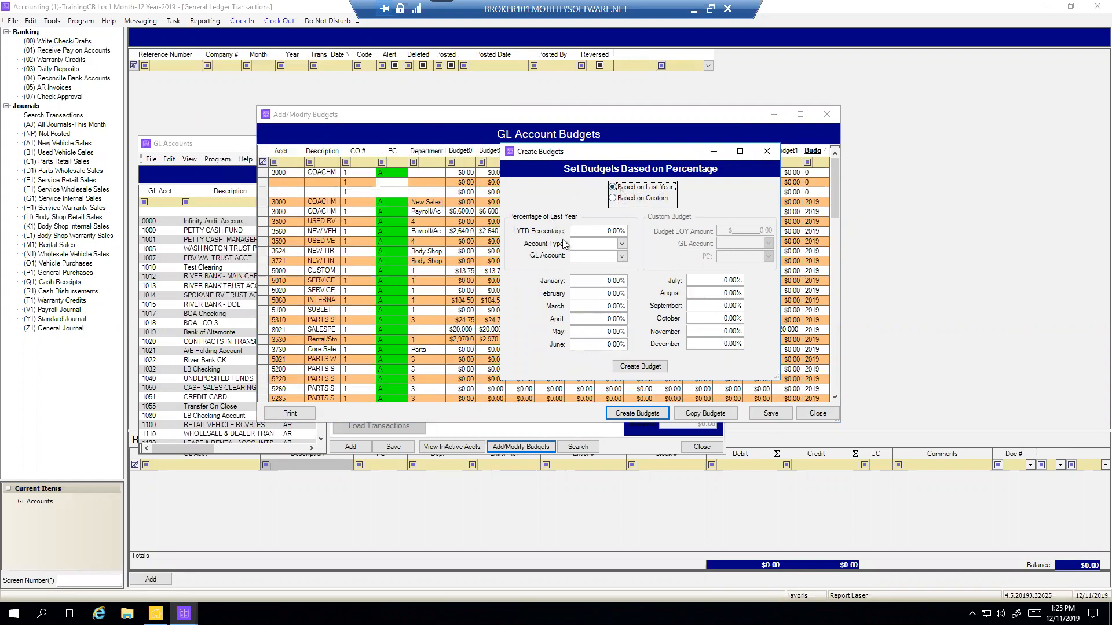
pyautogui.click(579, 232)
pyautogui.click(622, 244)
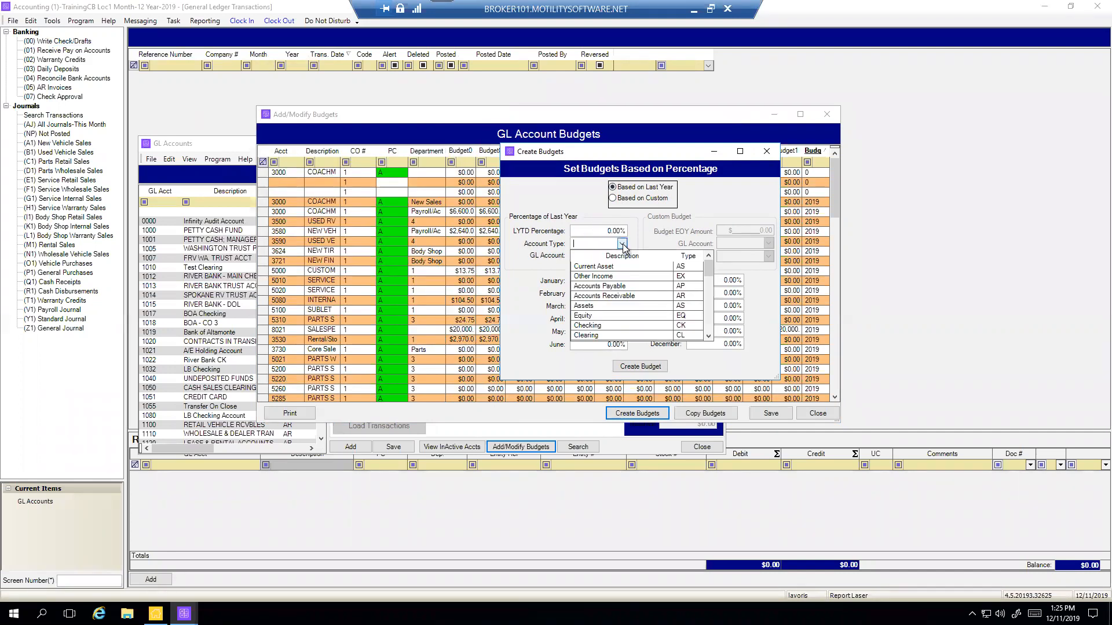
pyautogui.click(709, 337)
pyautogui.click(710, 337)
pyautogui.click(709, 337)
pyautogui.click(709, 337)
pyautogui.click(709, 337)
pyautogui.click(613, 316)
pyautogui.click(613, 319)
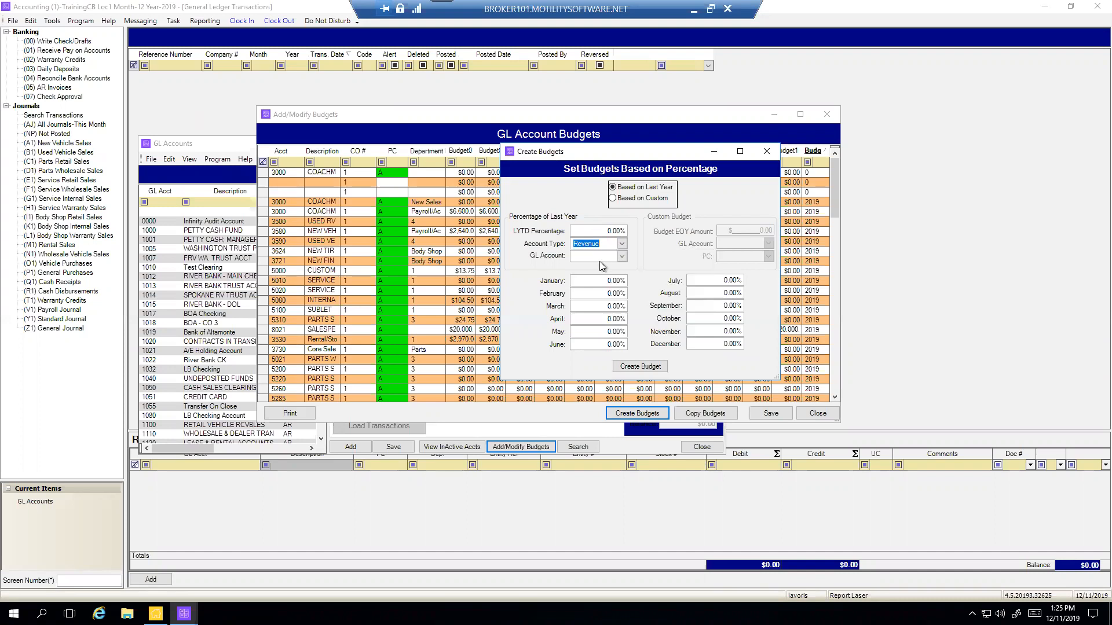
# - Check the GL account choices without selecting one and set the LYTD percentage to 10%
pyautogui.click(618, 257)
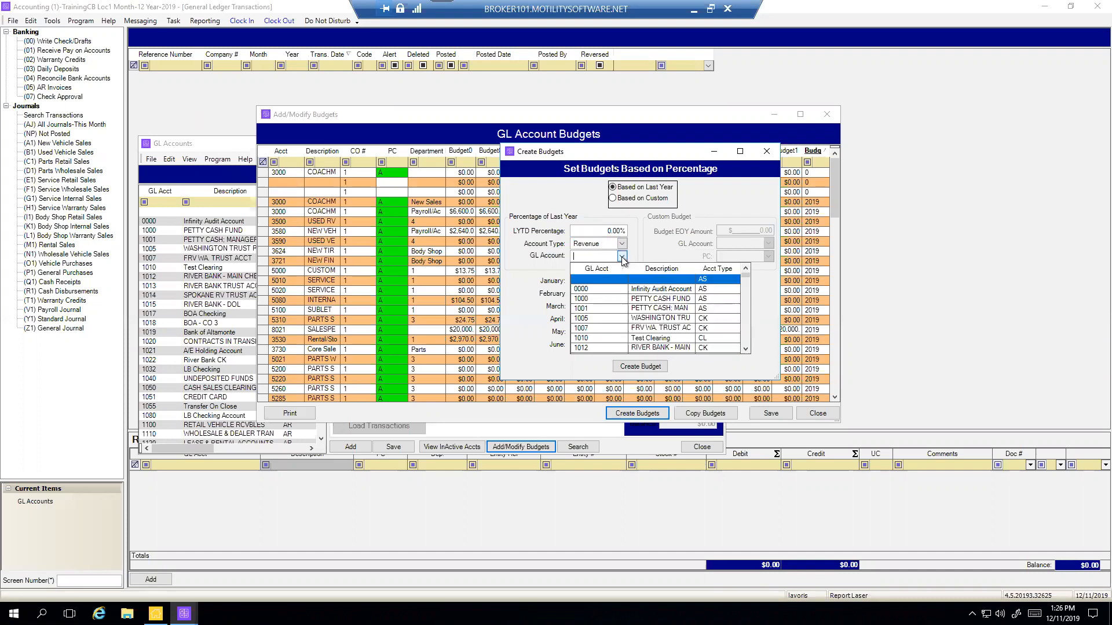
pyautogui.click(621, 244)
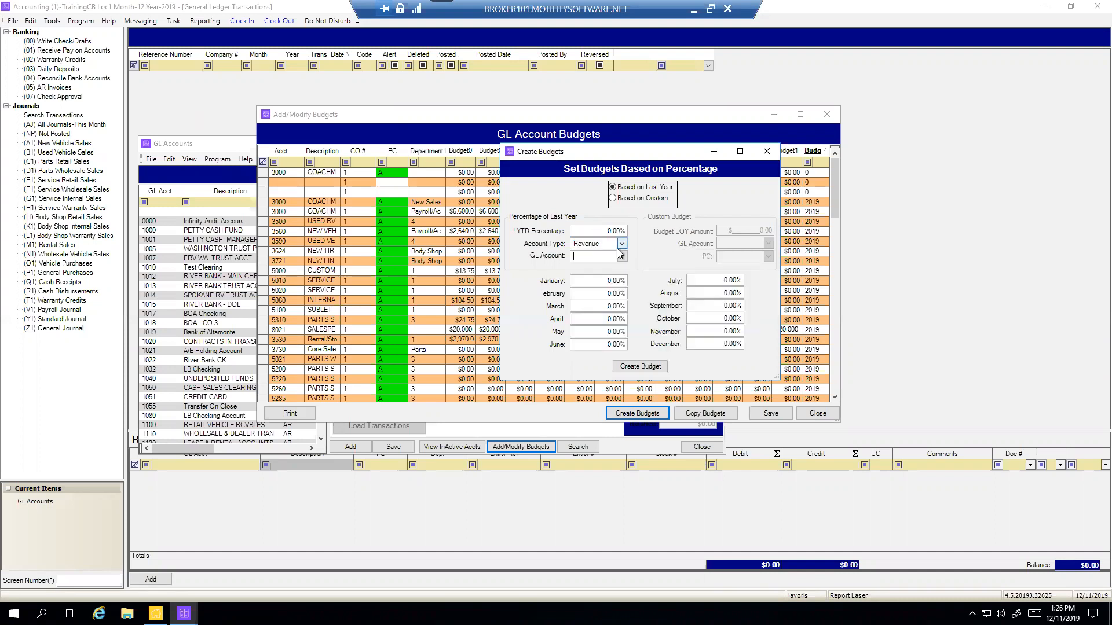
pyautogui.click(622, 244)
pyautogui.click(621, 244)
pyautogui.click(621, 257)
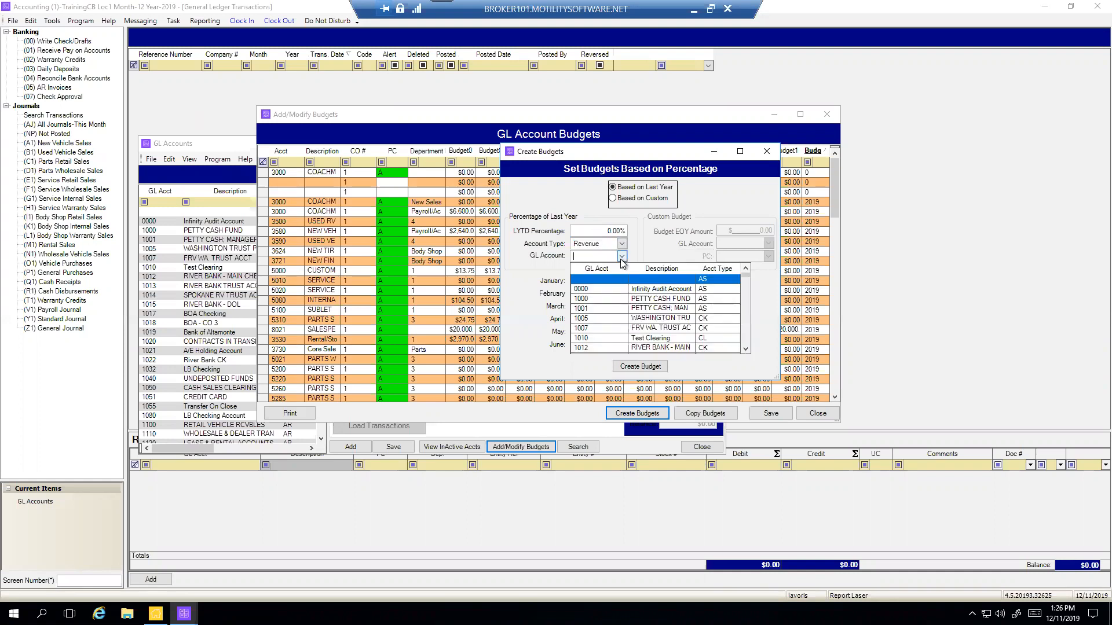
pyautogui.click(622, 259)
pyautogui.click(593, 231)
pyautogui.write('10')
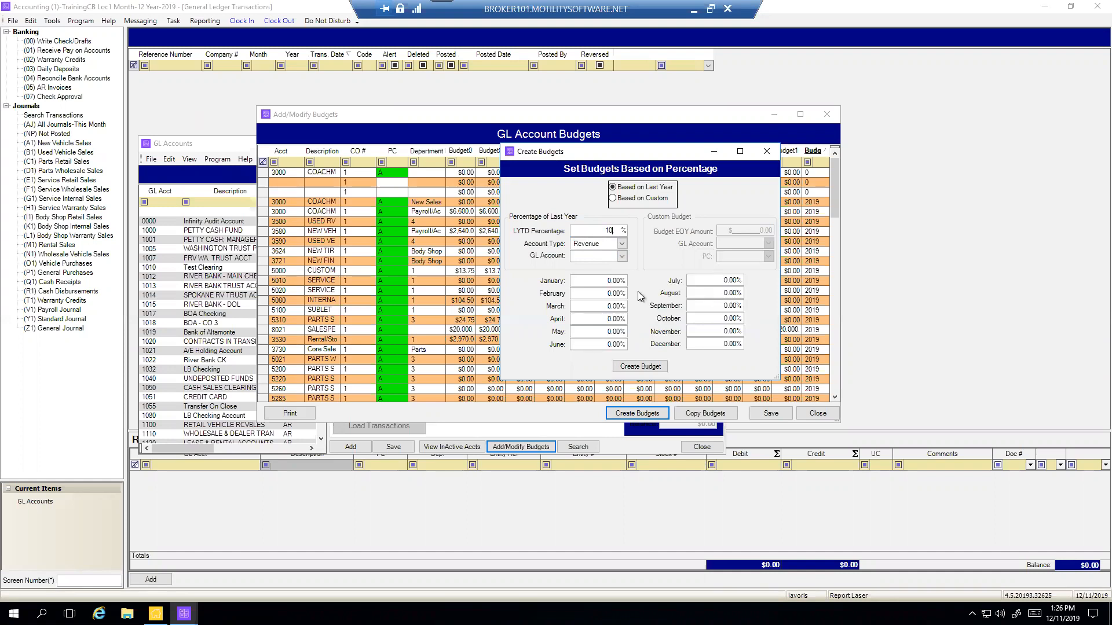
# - Examine the monthly percentage fields from January to December for the new budget
pyautogui.click(605, 279)
pyautogui.click(598, 307)
pyautogui.click(597, 332)
pyautogui.click(597, 345)
pyautogui.click(615, 281)
pyautogui.click(614, 294)
pyautogui.click(614, 307)
pyautogui.click(613, 319)
pyautogui.click(613, 332)
pyautogui.click(612, 345)
pyautogui.click(722, 283)
pyautogui.click(715, 344)
pyautogui.click(715, 331)
pyautogui.click(712, 280)
# - Switch the budget basis to custom and examine the EOY amount, GL account and profit center fields without choosing anything
pyautogui.click(613, 199)
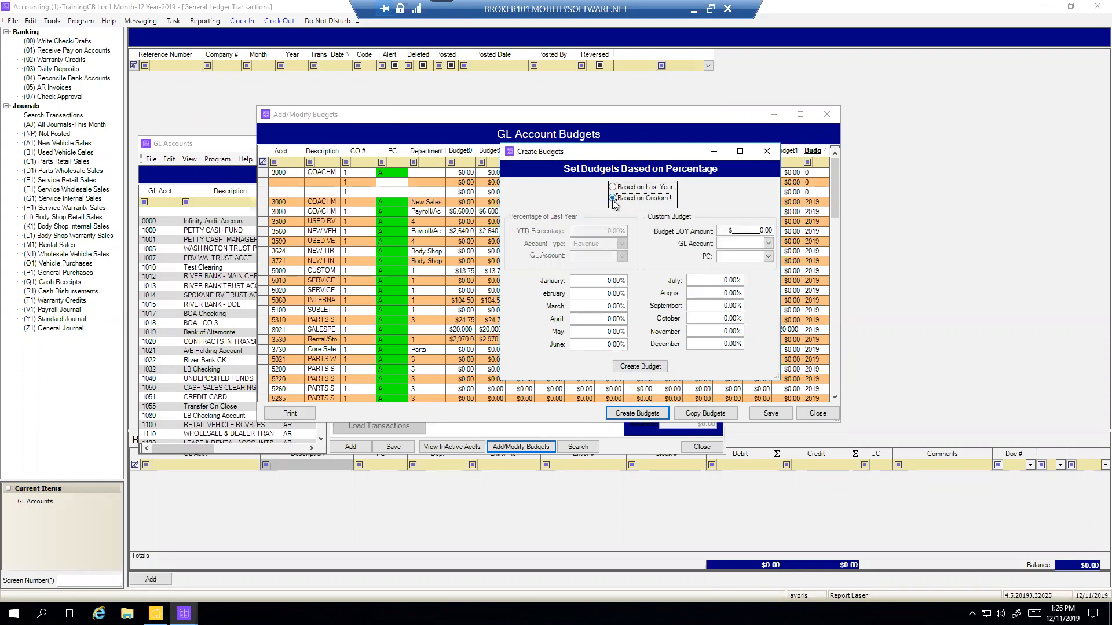
pyautogui.click(734, 231)
pyautogui.moveTo(727, 230); pyautogui.dragTo(780, 233)
pyautogui.click(727, 231)
pyautogui.moveTo(726, 231); pyautogui.dragTo(800, 239)
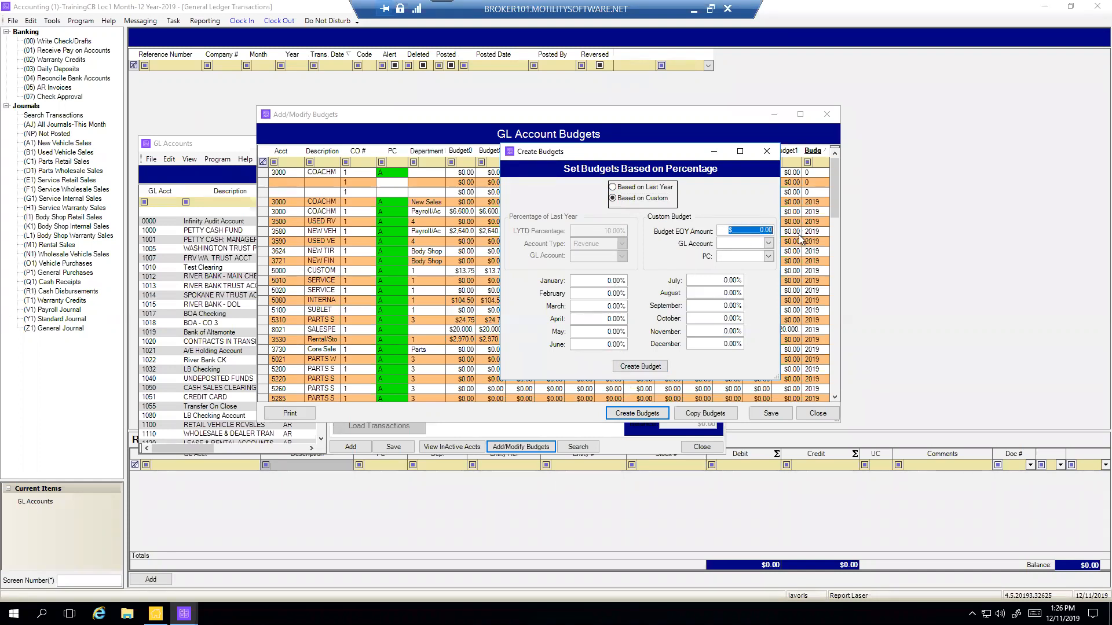
pyautogui.click(768, 243)
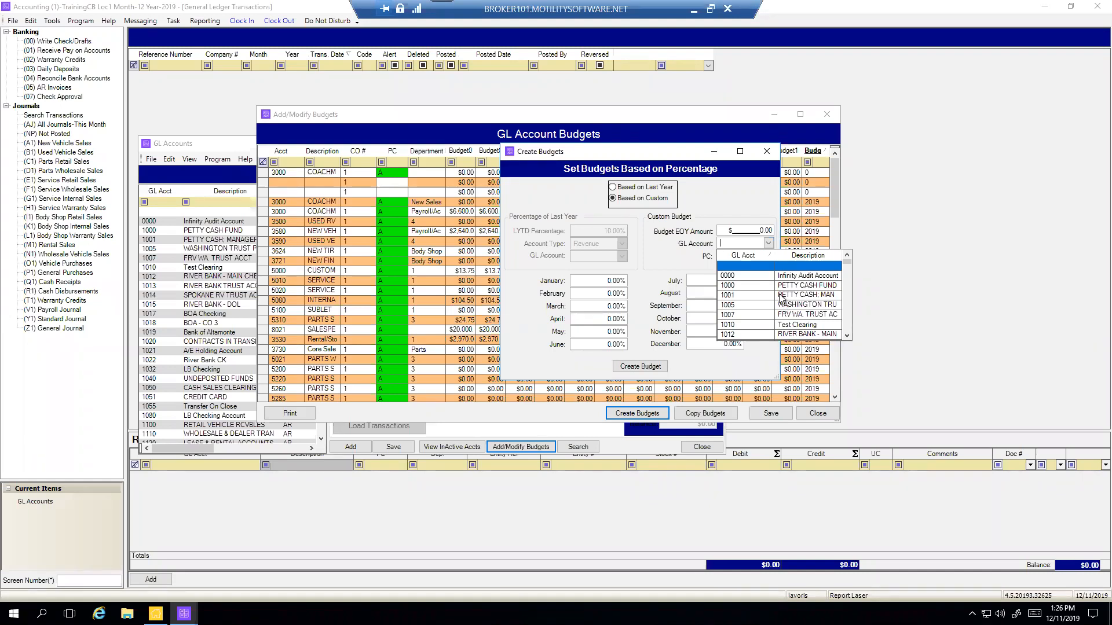
pyautogui.click(769, 243)
pyautogui.click(769, 256)
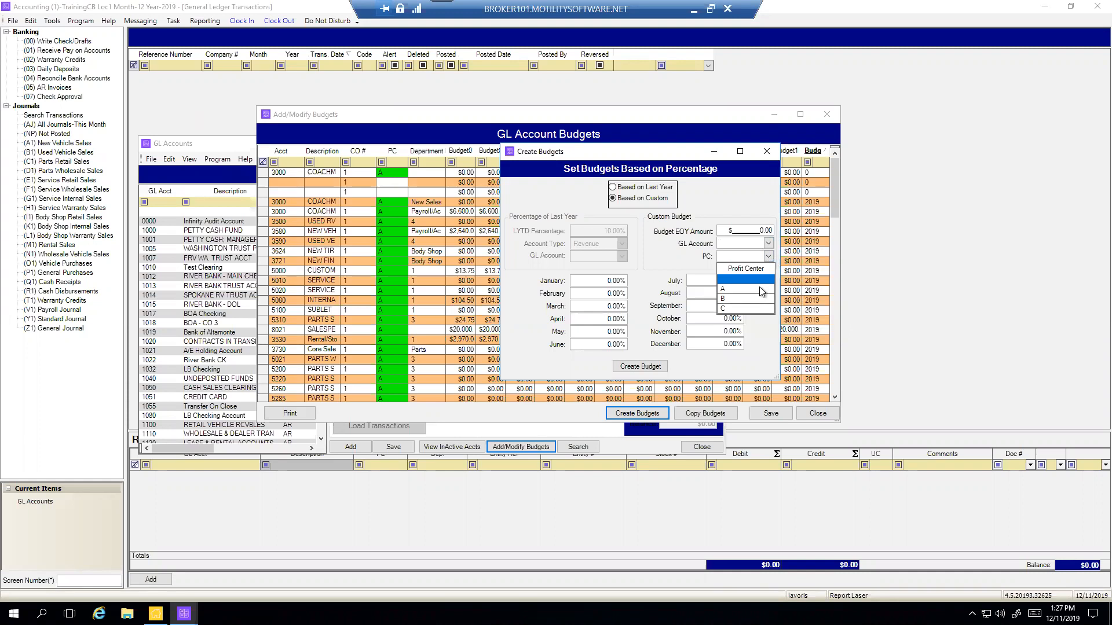
pyautogui.click(769, 256)
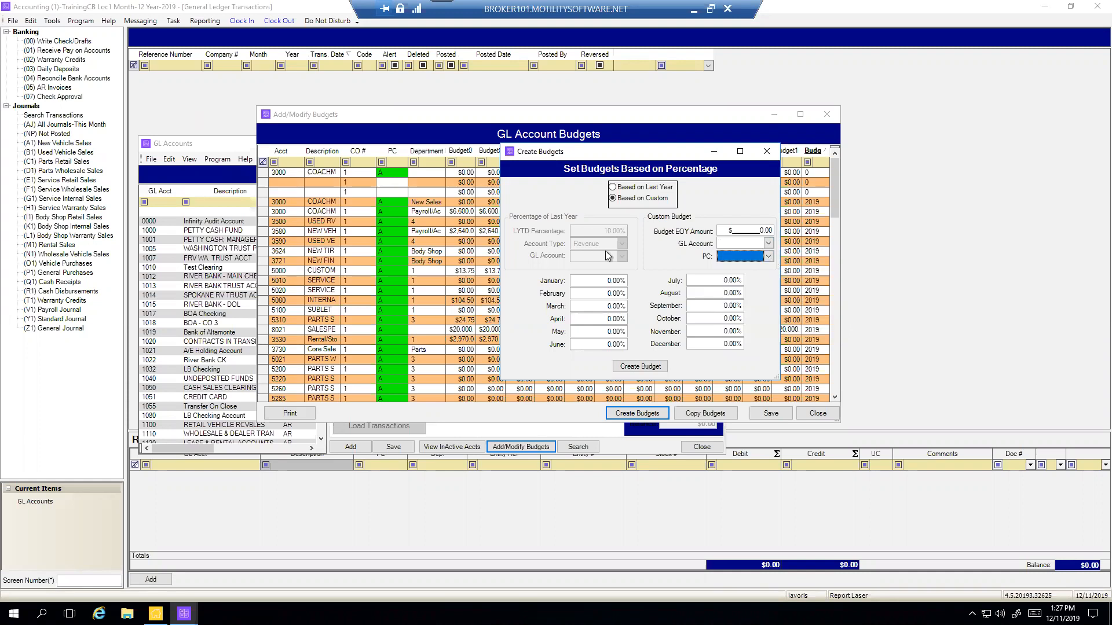
# - Check the monthly percentage fields and the custom EOY amount, and return the basis to last year
pyautogui.press('Tab')
pyautogui.press('Tab')
pyautogui.press('Tab')
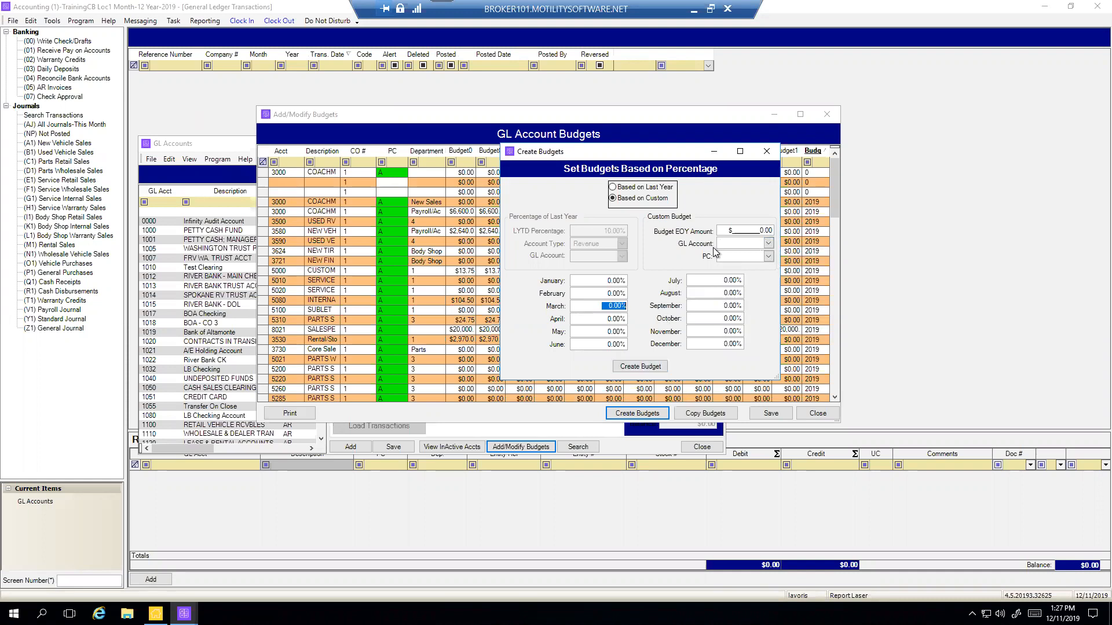
pyautogui.click(734, 232)
pyautogui.moveTo(769, 230); pyautogui.dragTo(780, 232)
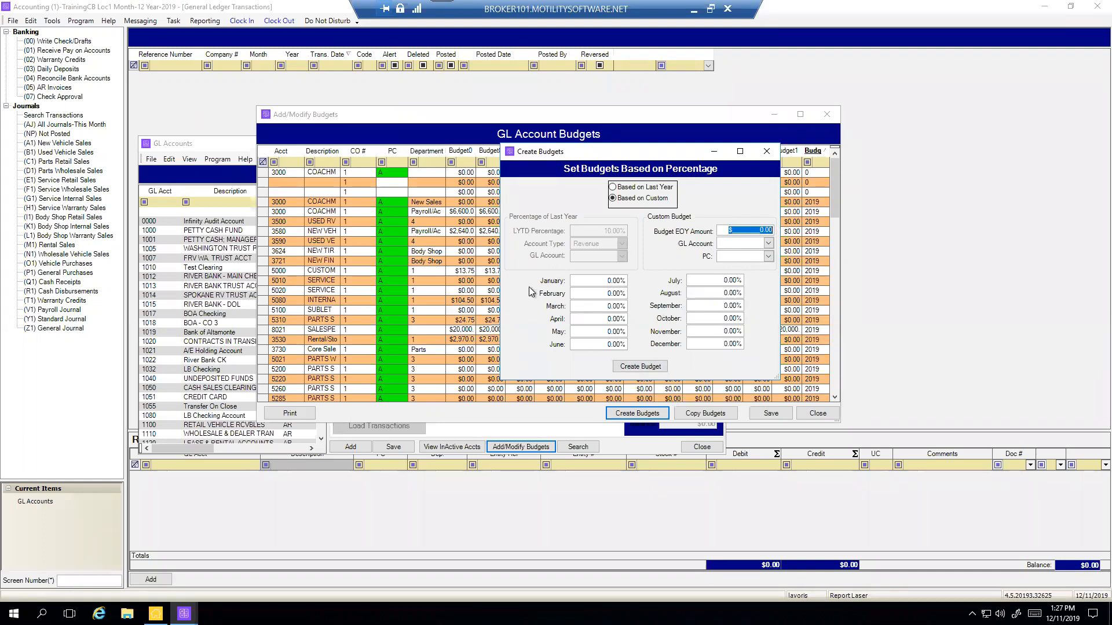
pyautogui.click(602, 281)
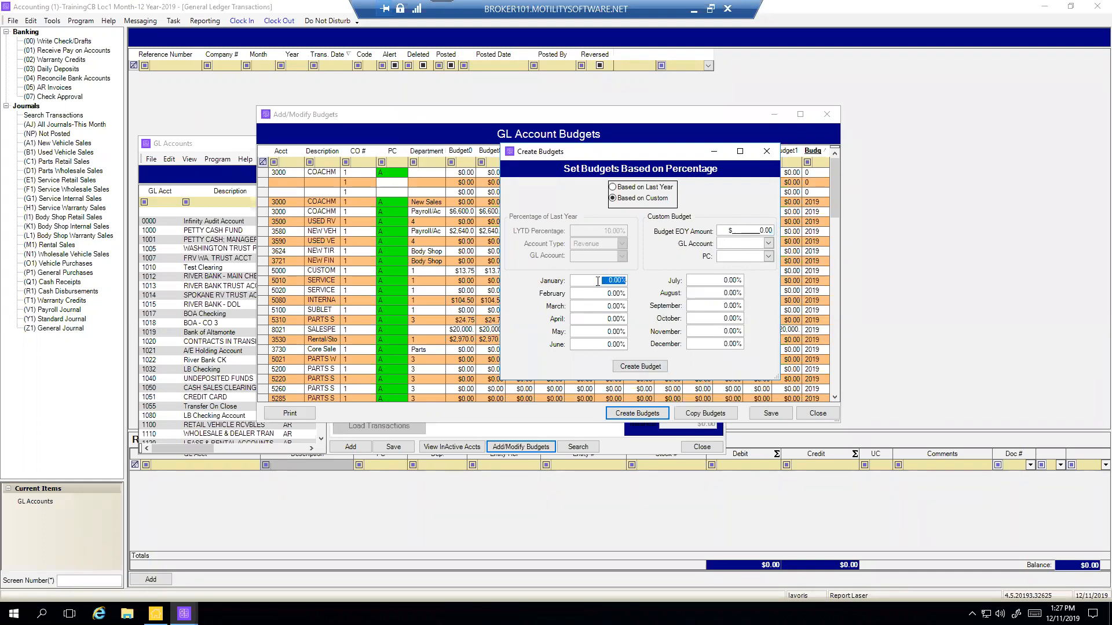
pyautogui.click(604, 318)
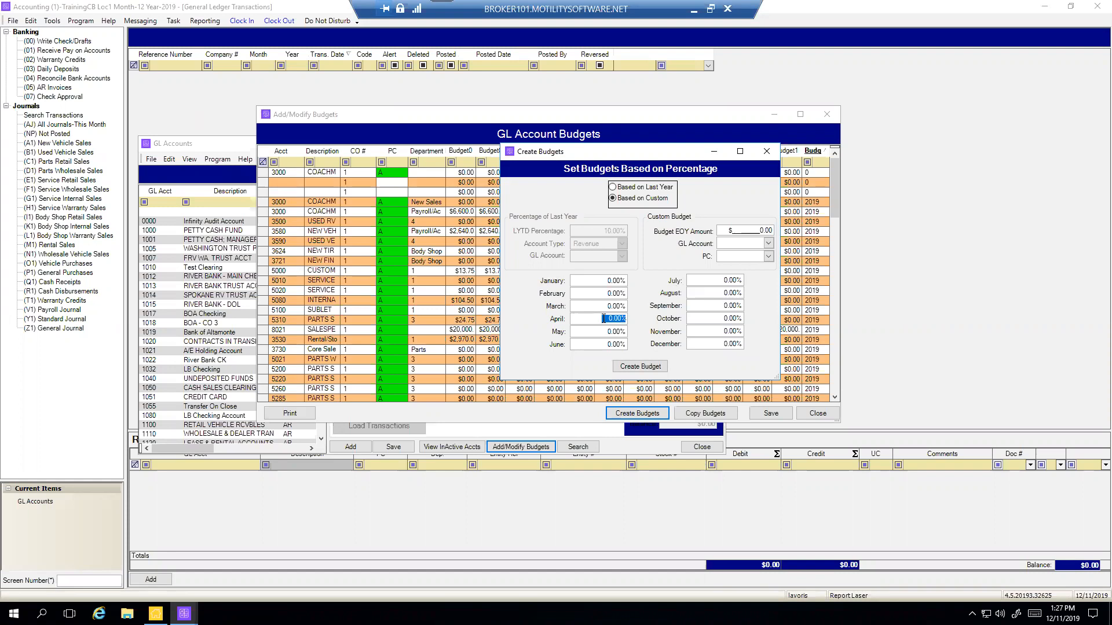
pyautogui.click(614, 189)
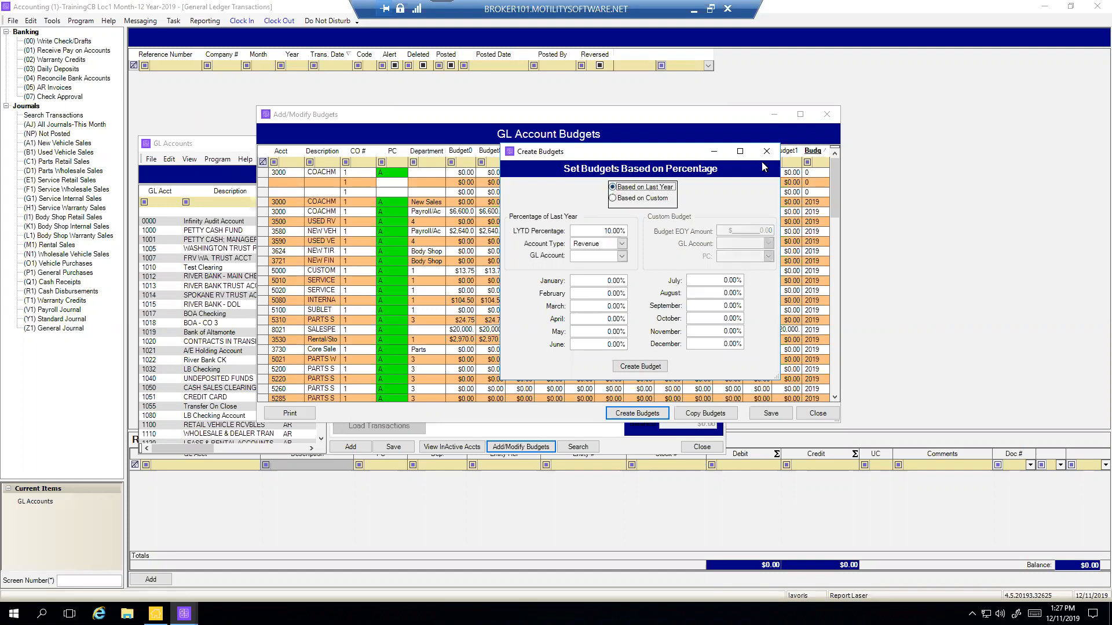
# - Close the budget creation form without creating a budget, along with the budget list and GL accounts windows
pyautogui.click(767, 153)
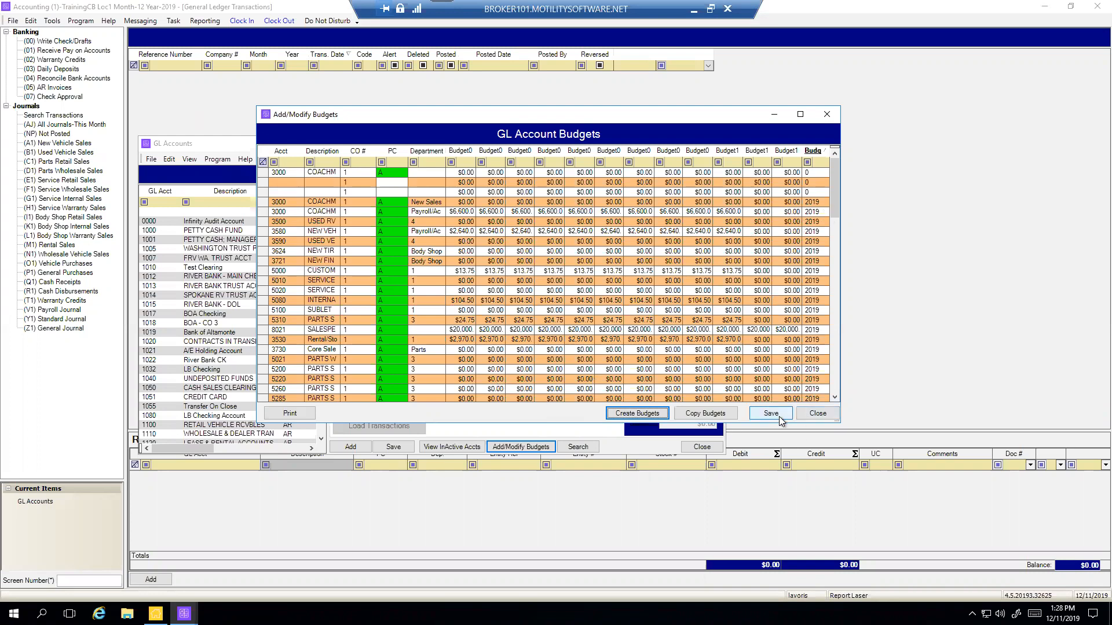
pyautogui.click(820, 414)
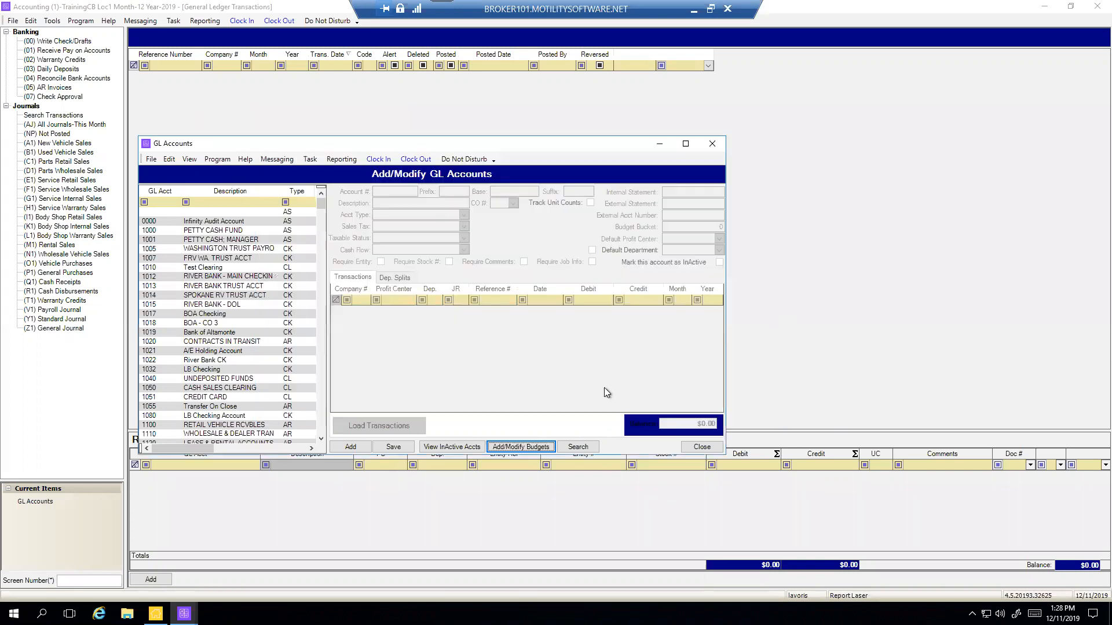
pyautogui.click(701, 447)
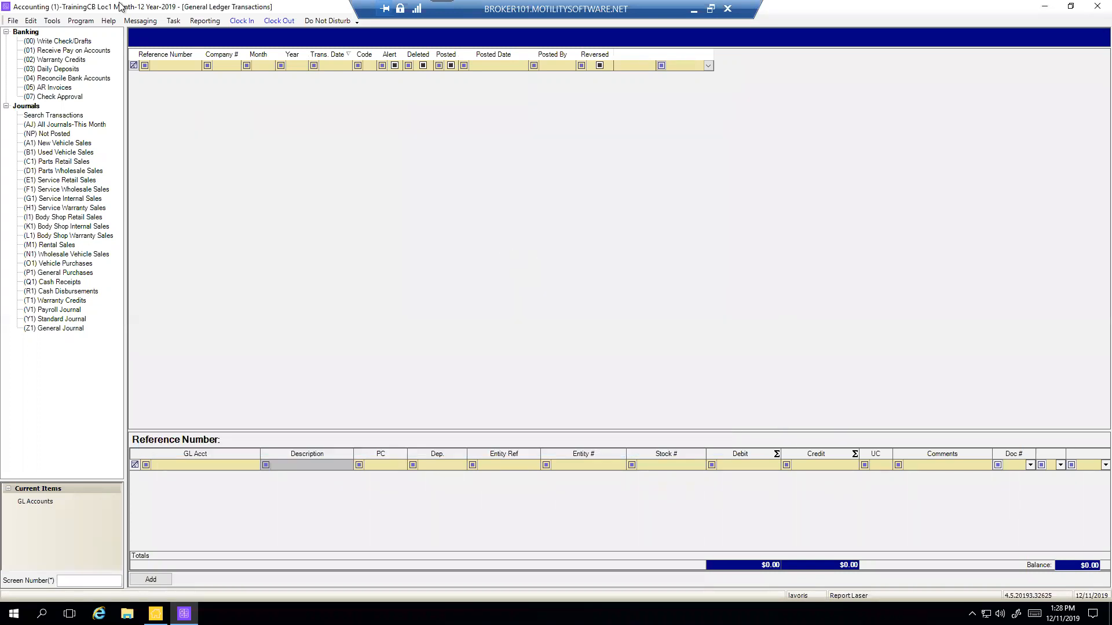
# - Open the Profit and Loss Report from the general ledger group of the accounting reports
pyautogui.click(198, 22)
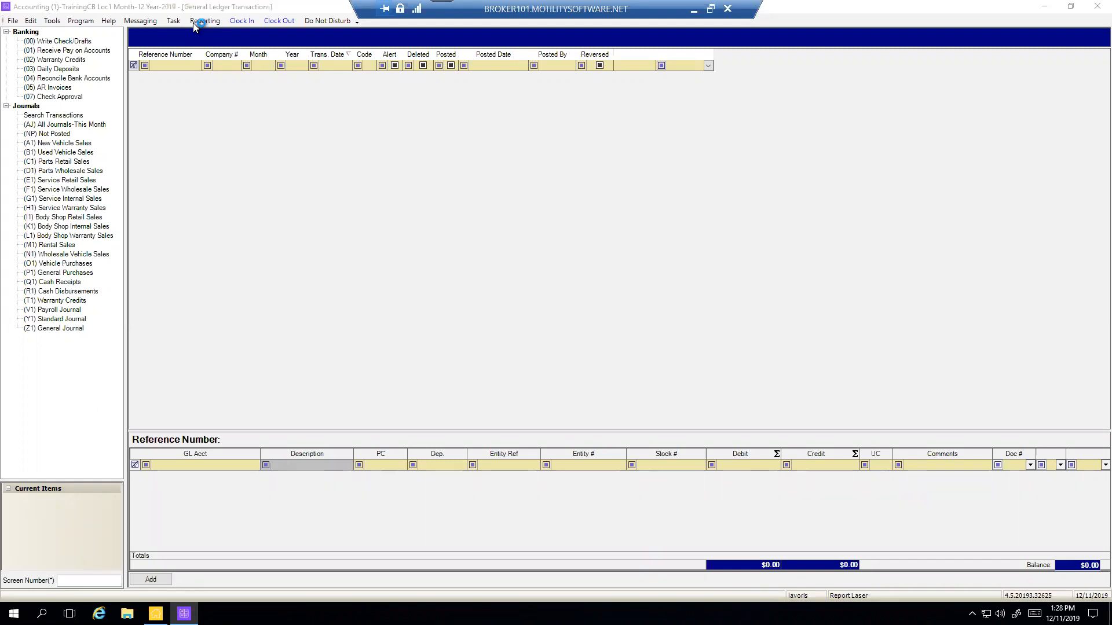
pyautogui.click(270, 77)
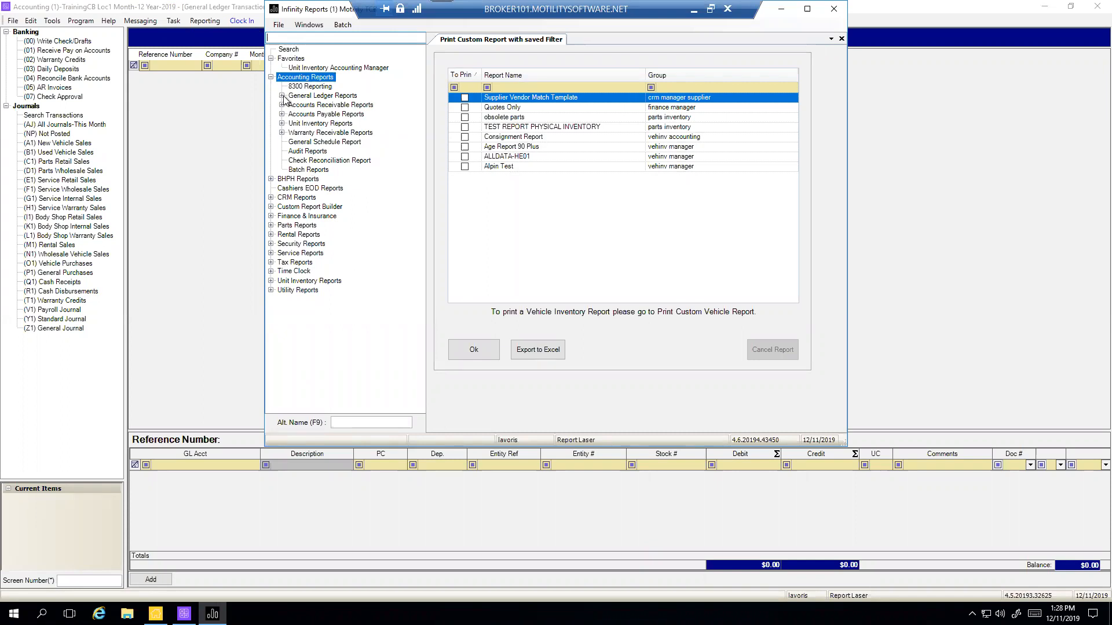
pyautogui.click(281, 96)
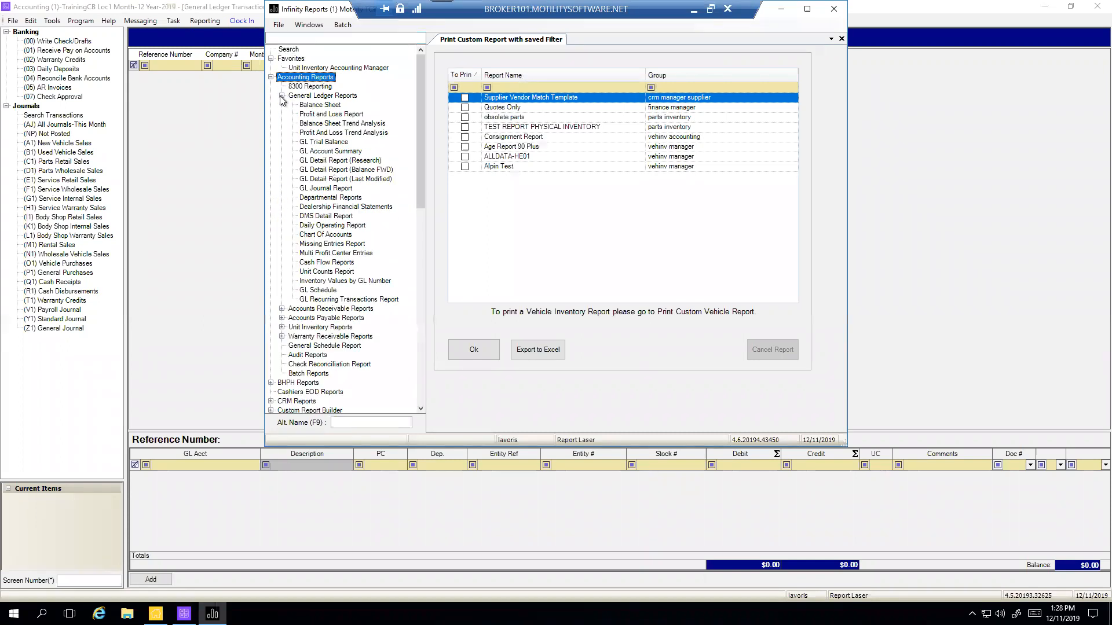
pyautogui.click(332, 115)
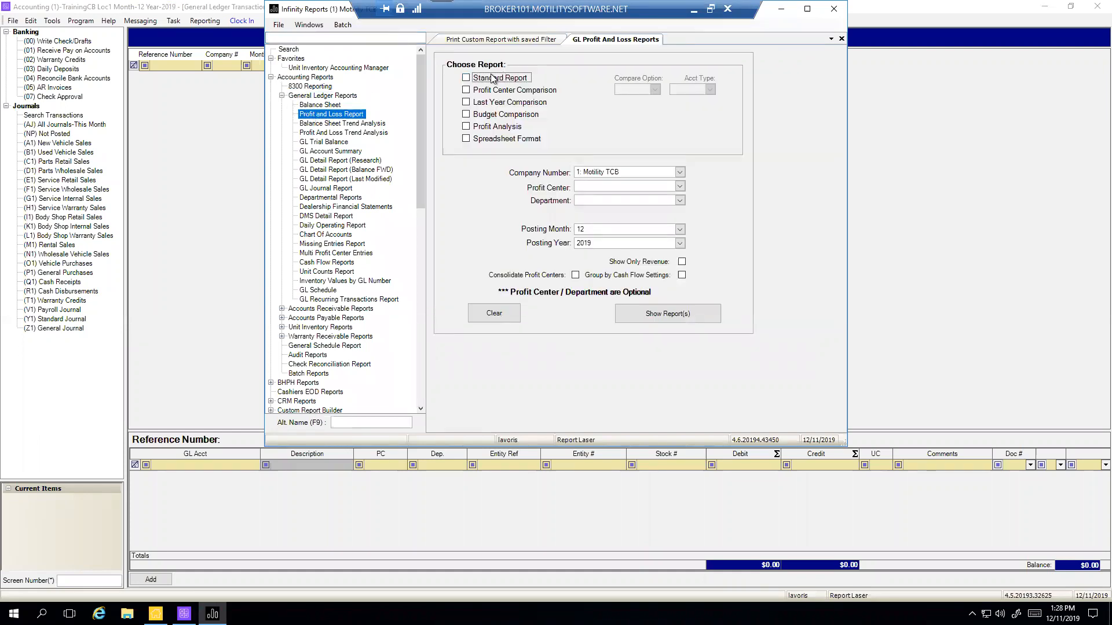
# - Run the Budget Comparison profit and loss report for profit center A, and put the report and reporting window away after reviewing it
pyautogui.click(465, 114)
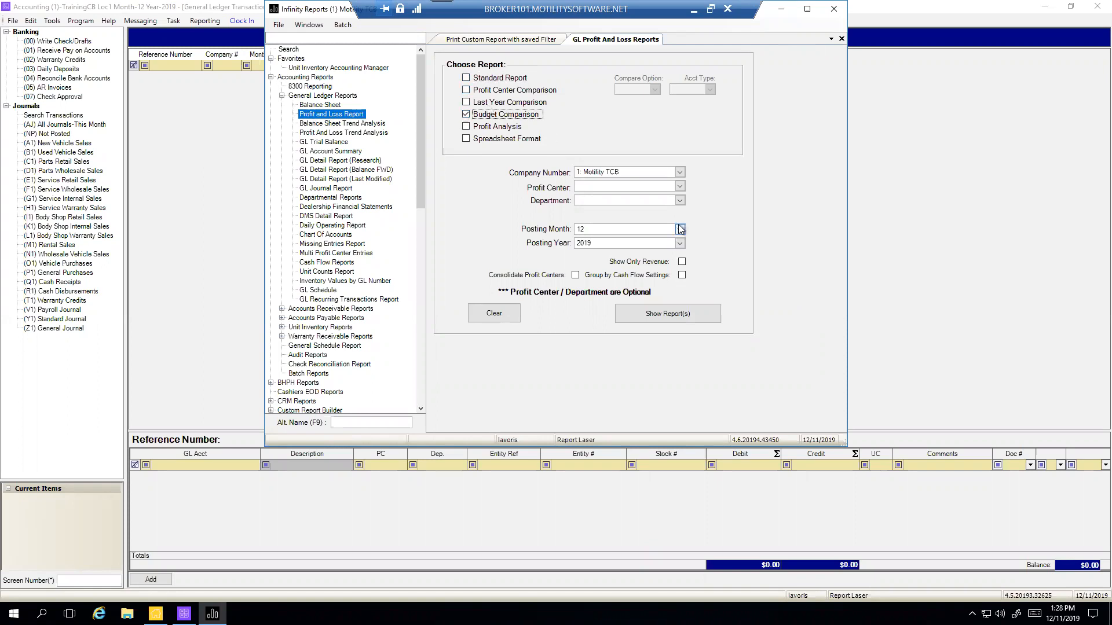
pyautogui.click(681, 187)
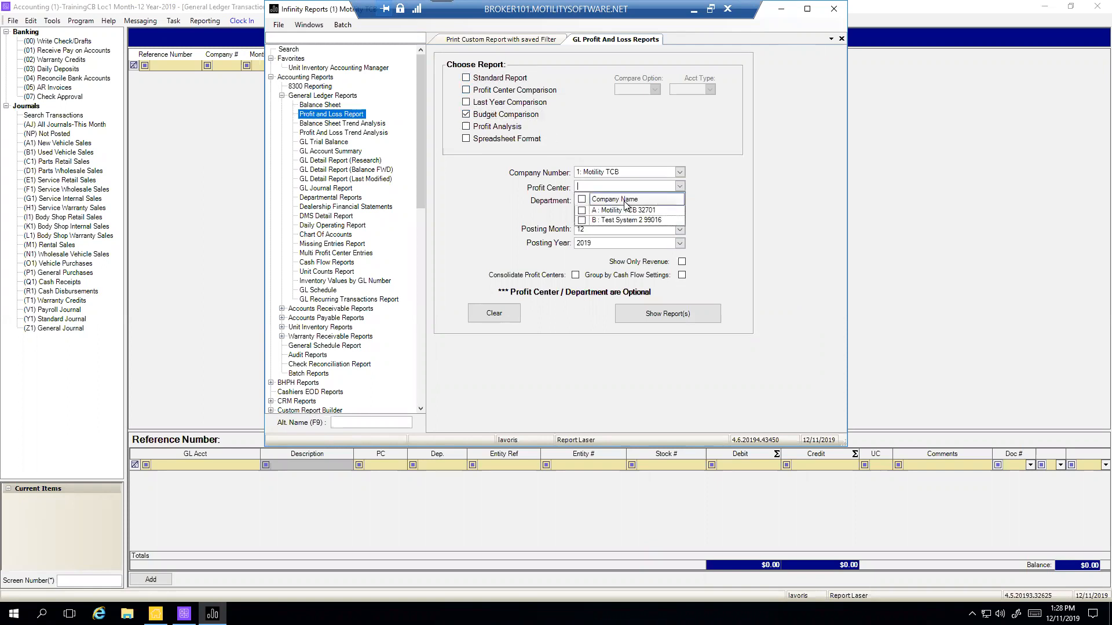
pyautogui.click(581, 212)
pyautogui.click(794, 203)
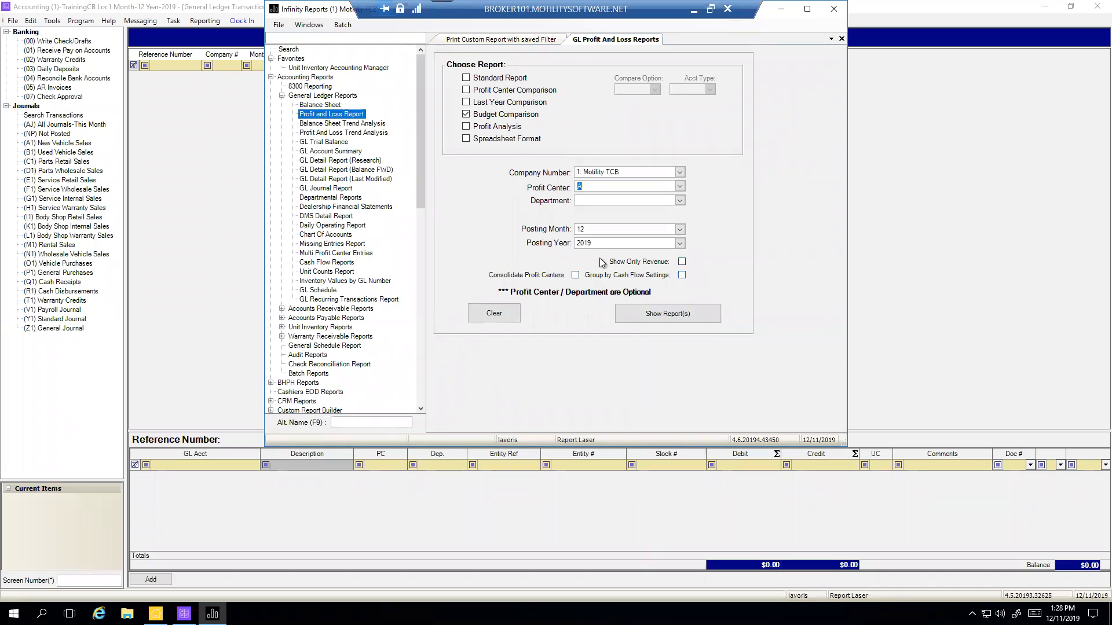
pyautogui.click(659, 314)
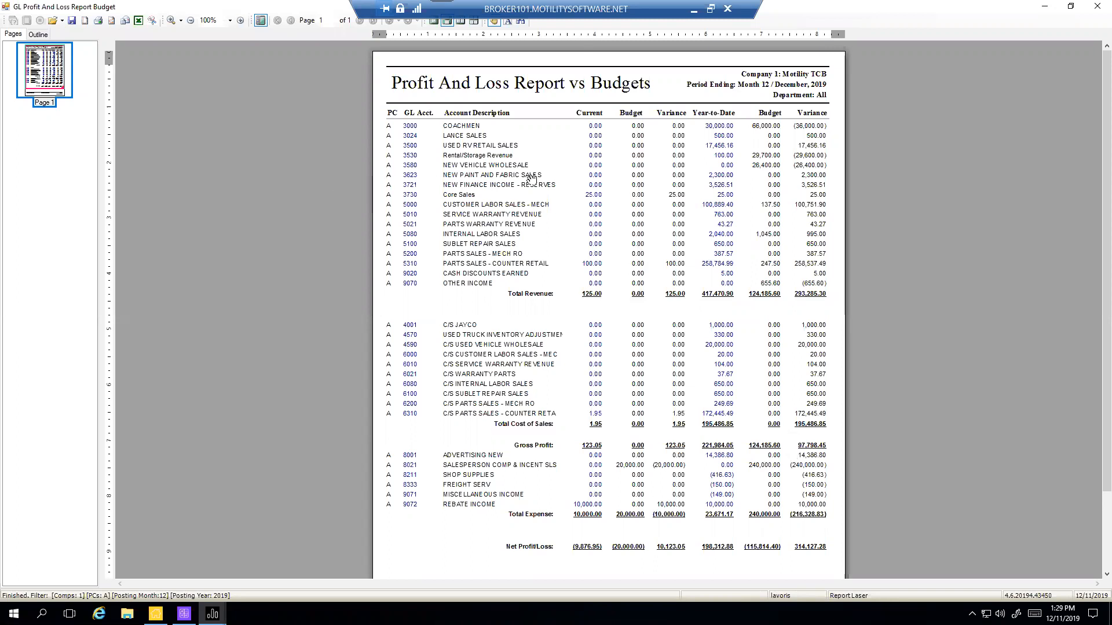
pyautogui.click(1091, 7)
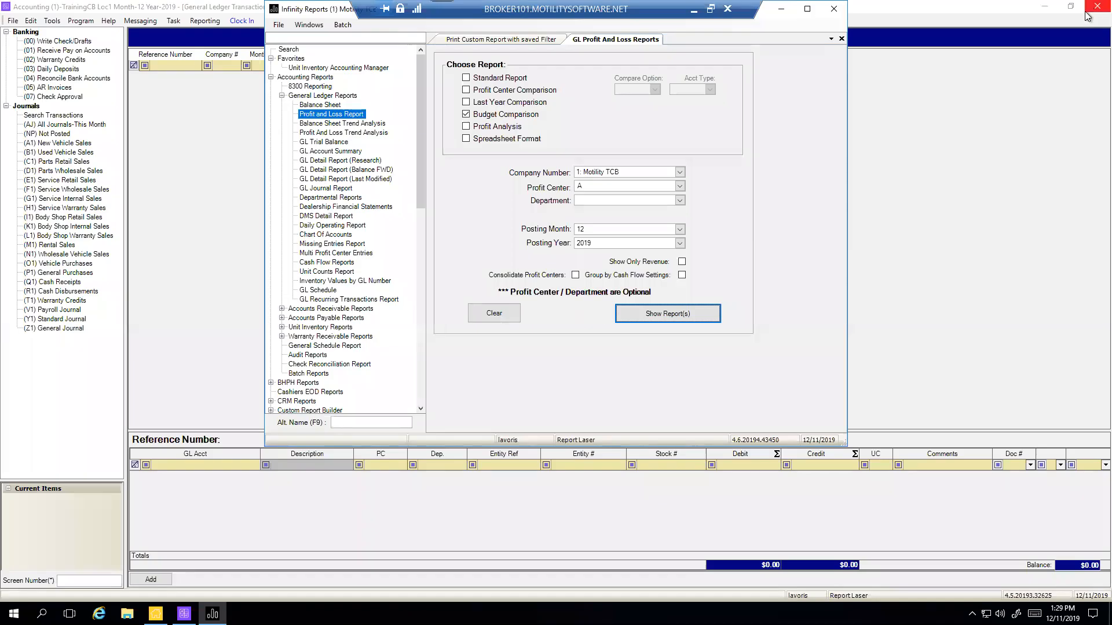
pyautogui.click(783, 9)
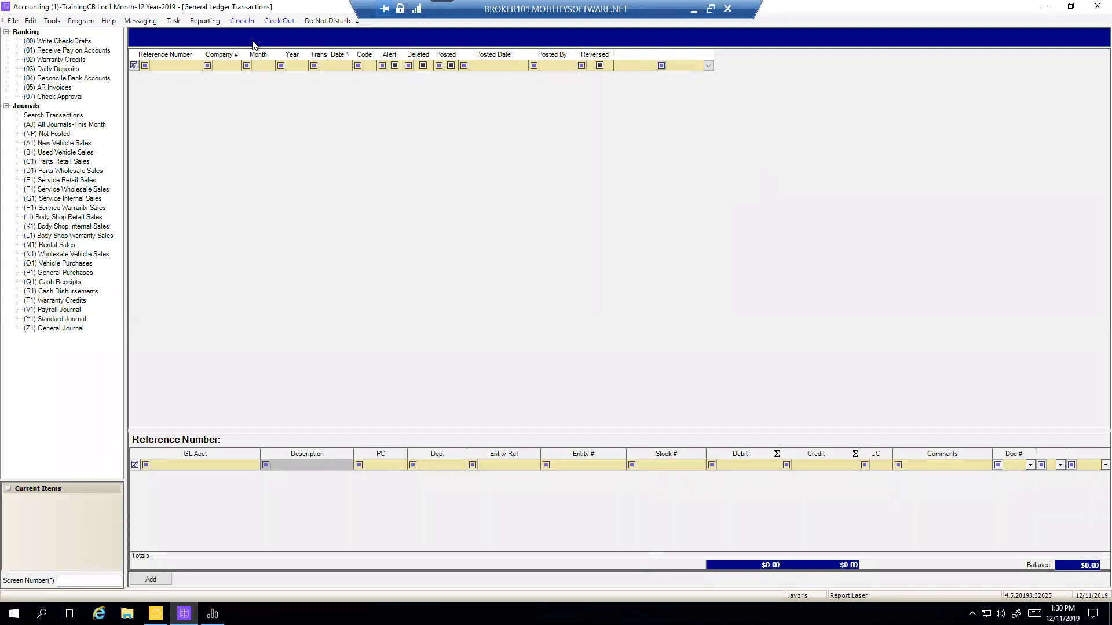
# - In the GL accounts setup, filter the account list to type EX and select the ADVERTISING NEW account
pyautogui.click(30, 21)
pyautogui.moveTo(32, 32)
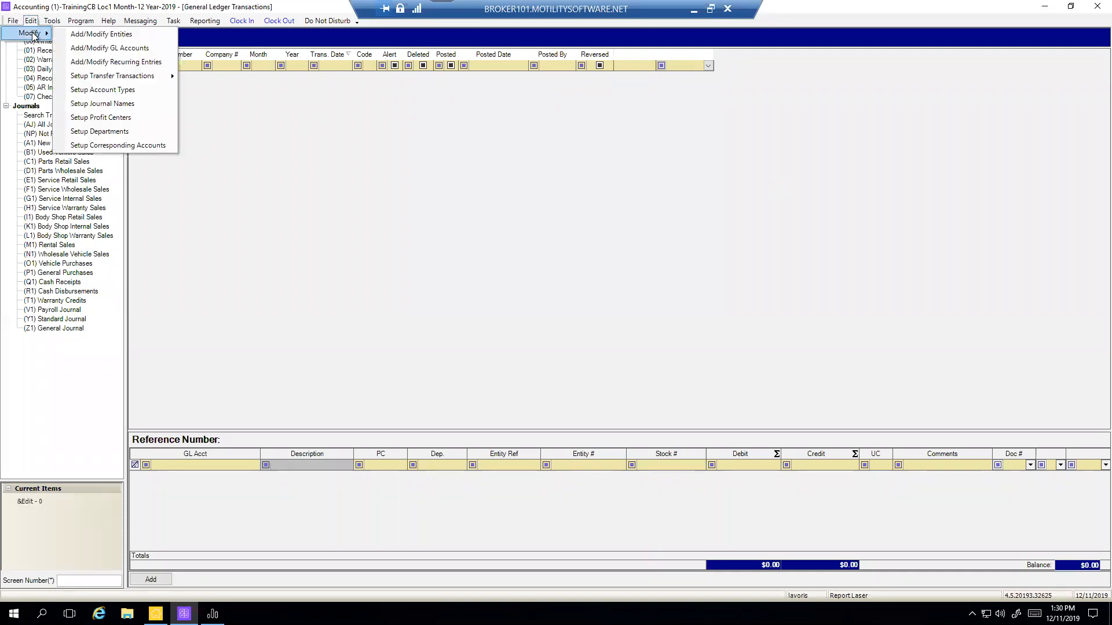
pyautogui.click(113, 48)
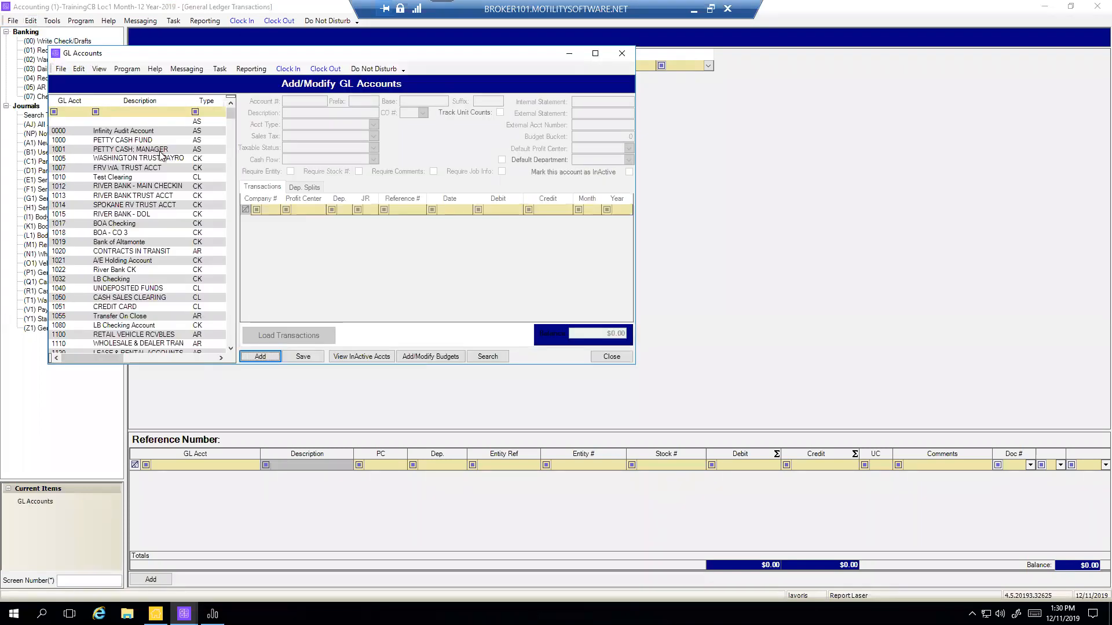
pyautogui.click(196, 111)
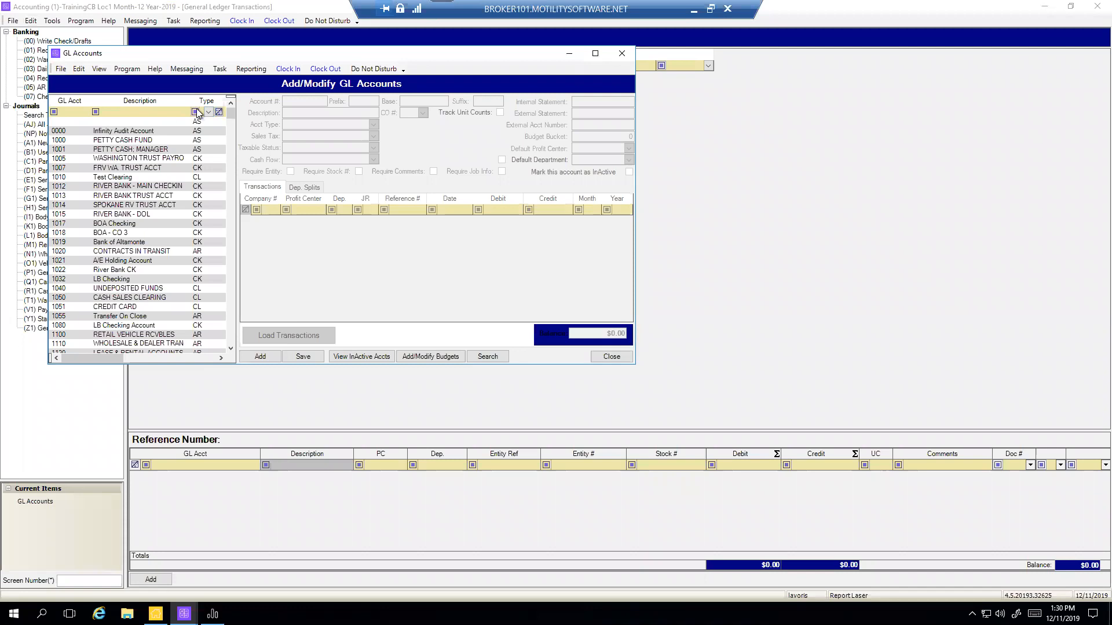
pyautogui.write('EX')
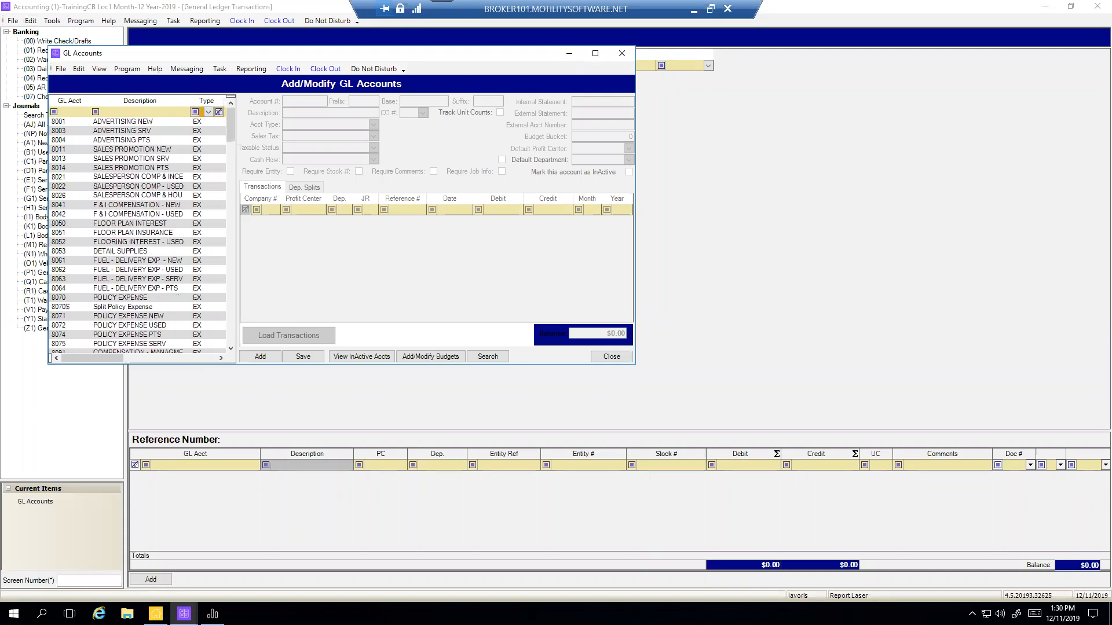
pyautogui.click(122, 122)
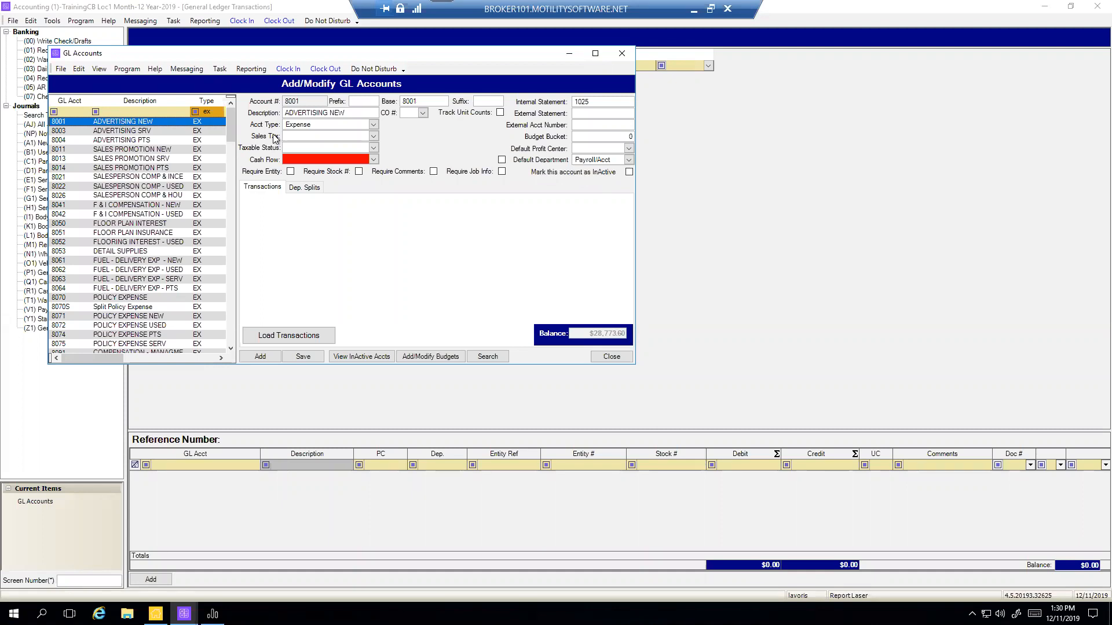
# - Examine the ADVERTISING NEW account's department splits and the company and profit center choices in the first split row
pyautogui.click(308, 189)
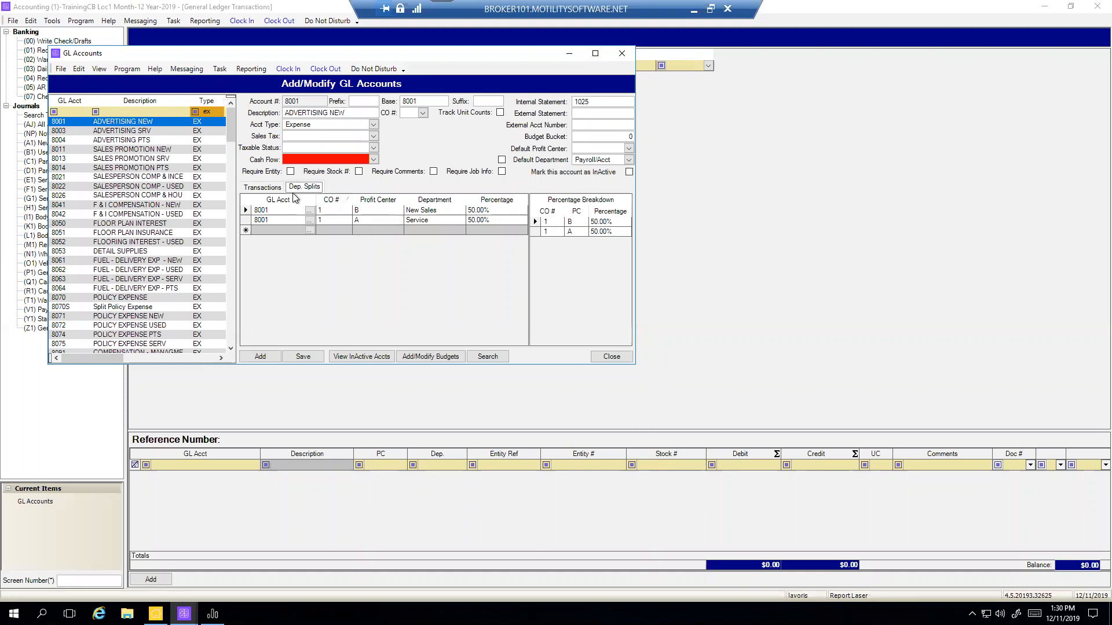
pyautogui.click(282, 209)
pyautogui.click(346, 212)
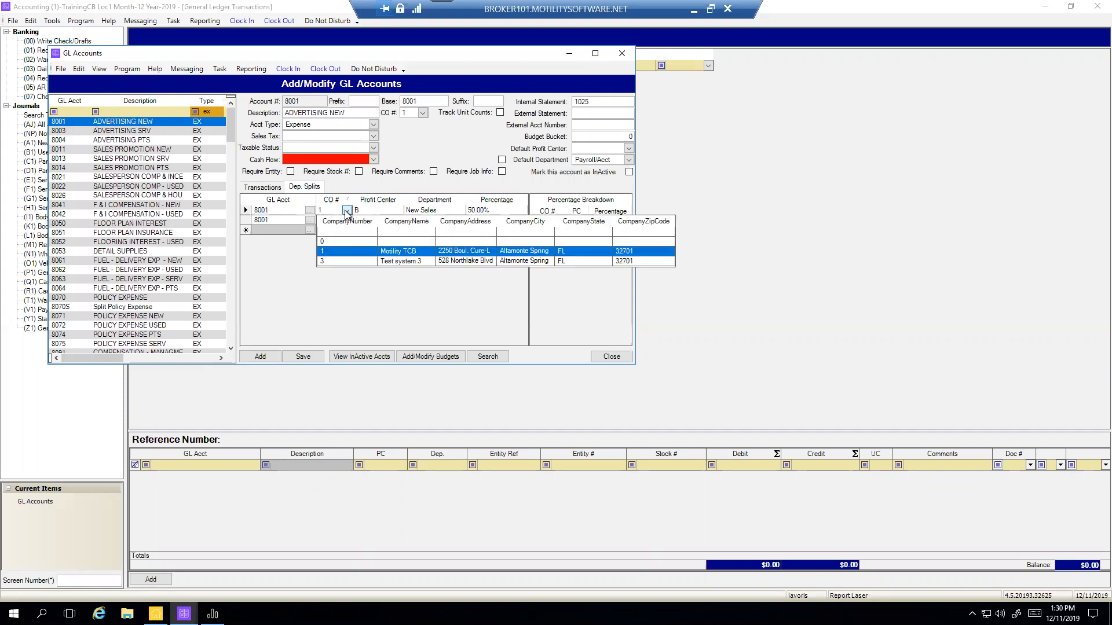
pyautogui.click(346, 213)
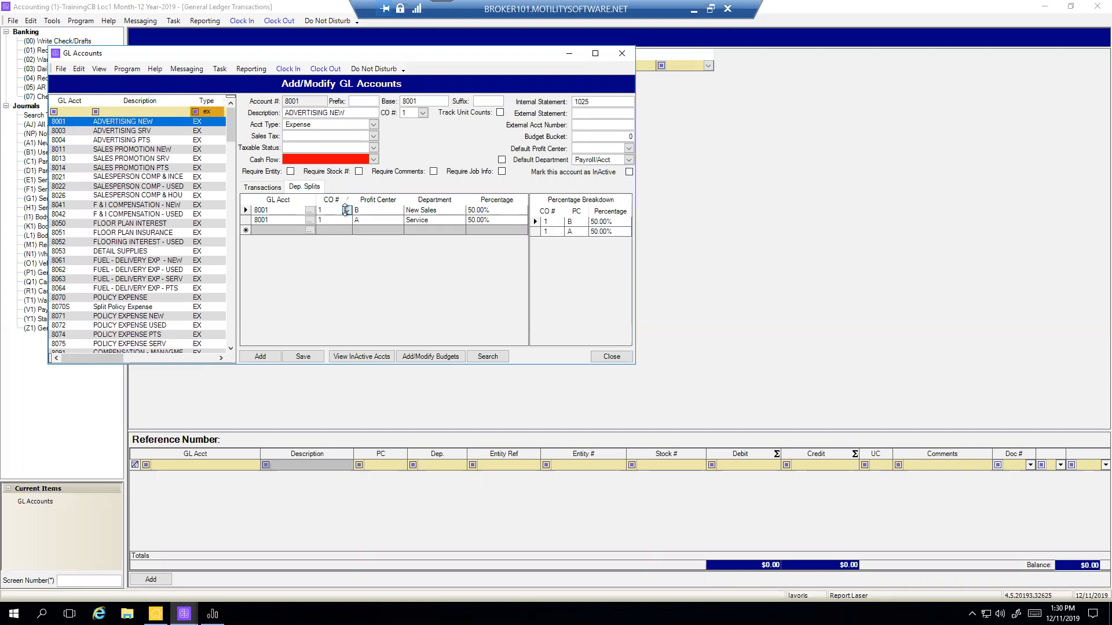
pyautogui.click(398, 210)
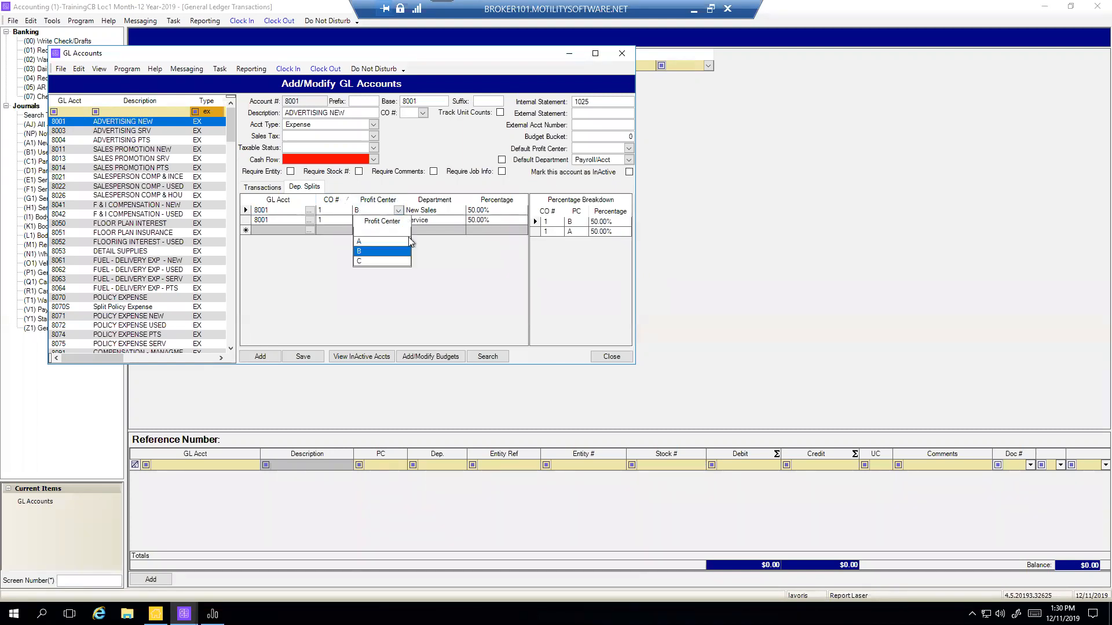
pyautogui.click(398, 211)
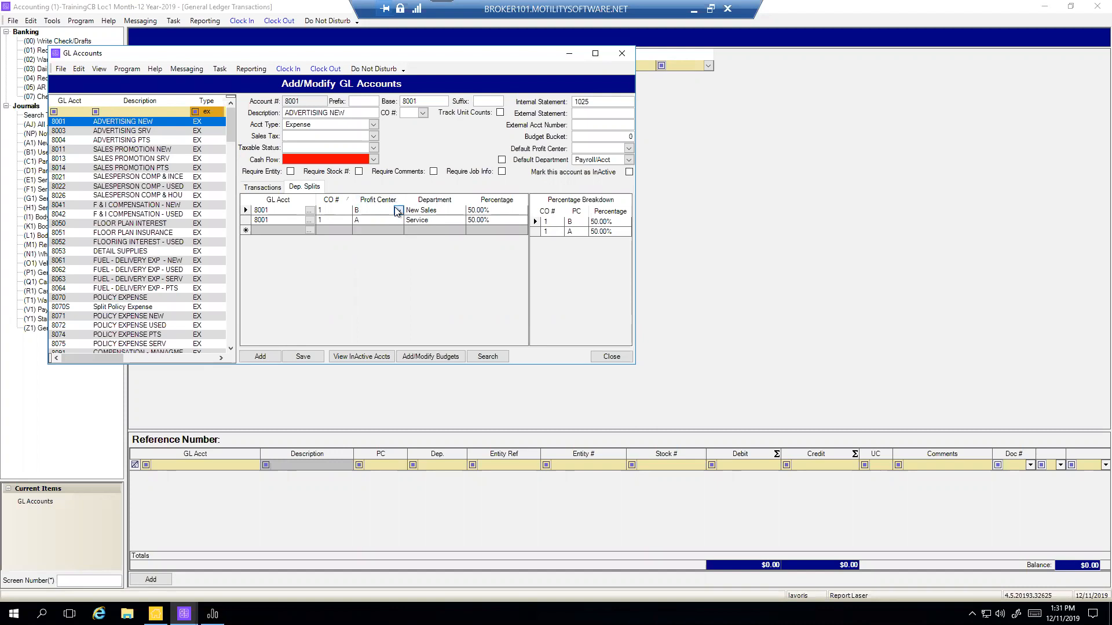
pyautogui.click(399, 211)
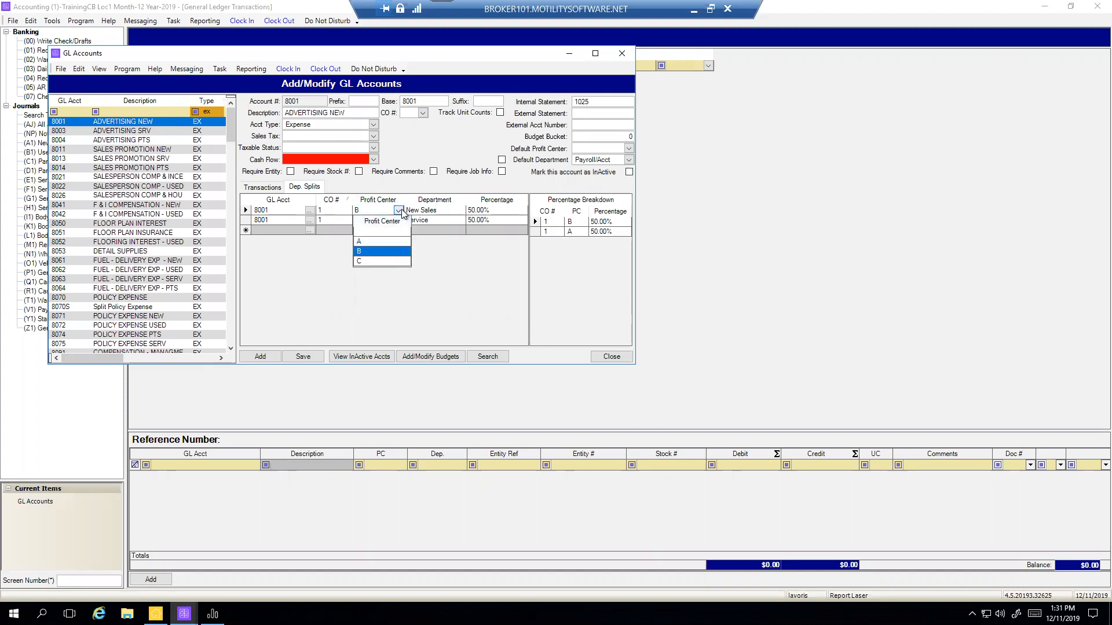
pyautogui.click(400, 210)
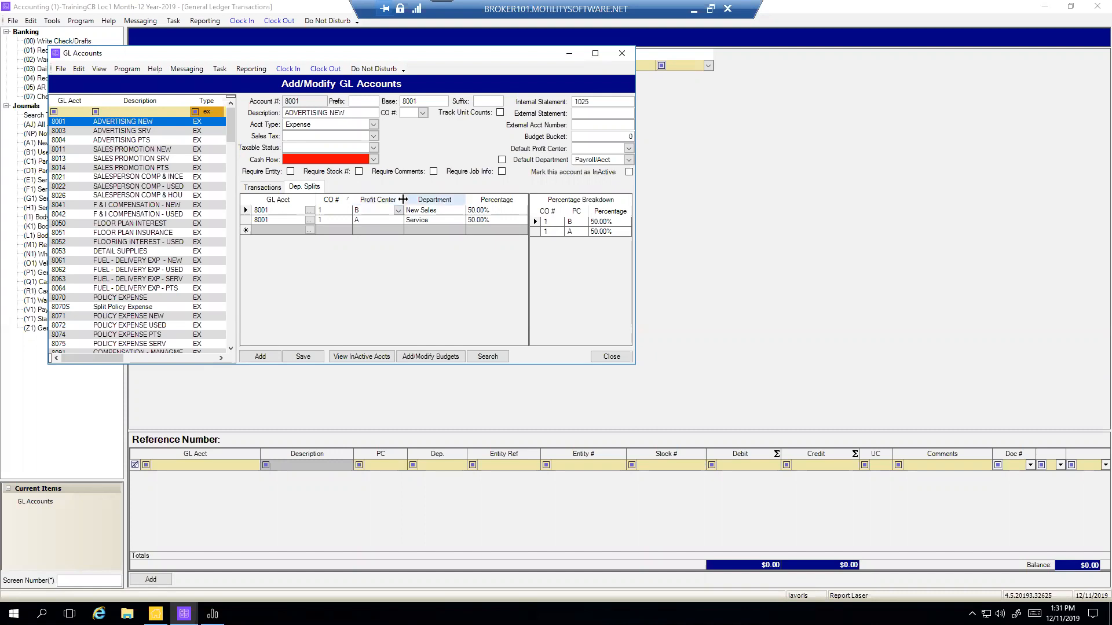
# - Set the New Sales split's profit center to A and review the department choices for both ADVERTISING NEW split rows
pyautogui.click(398, 210)
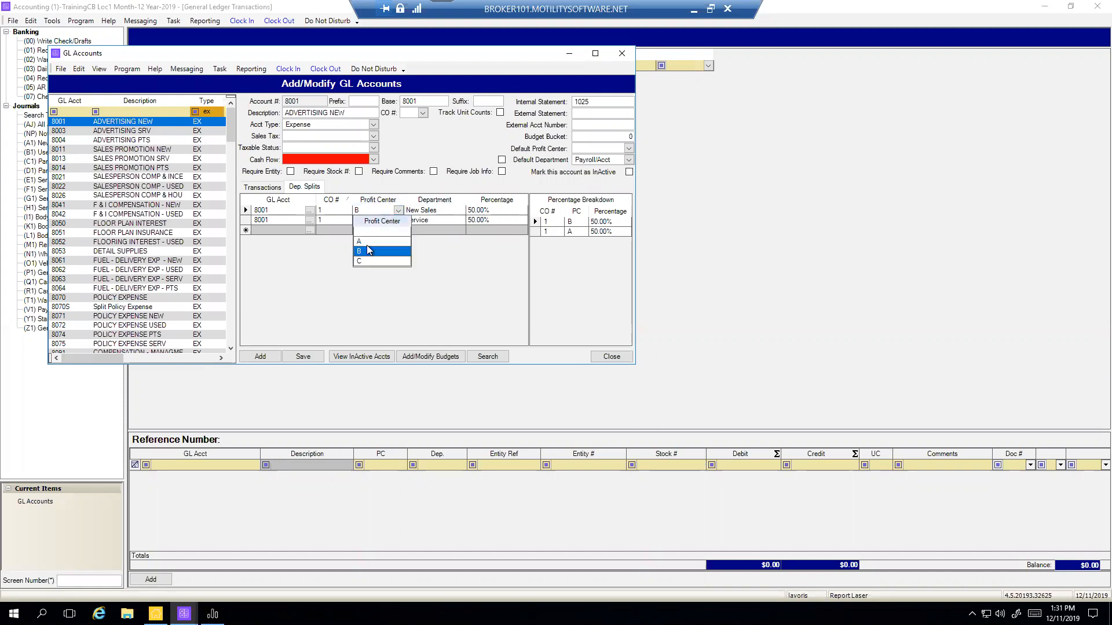
pyautogui.click(366, 241)
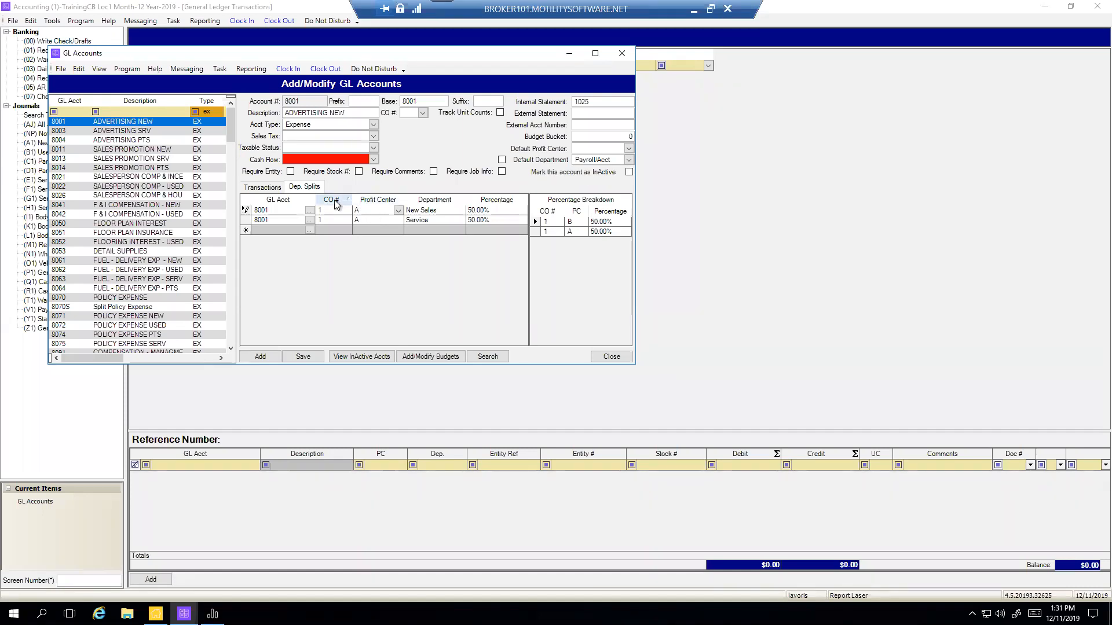
pyautogui.click(461, 211)
pyautogui.click(460, 211)
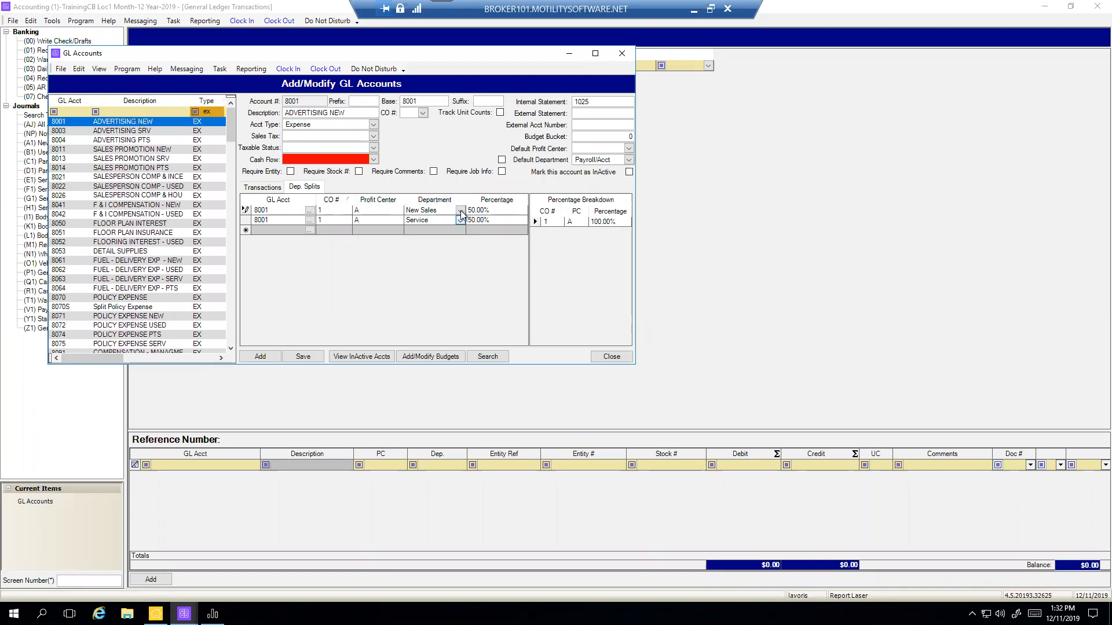
pyautogui.click(461, 212)
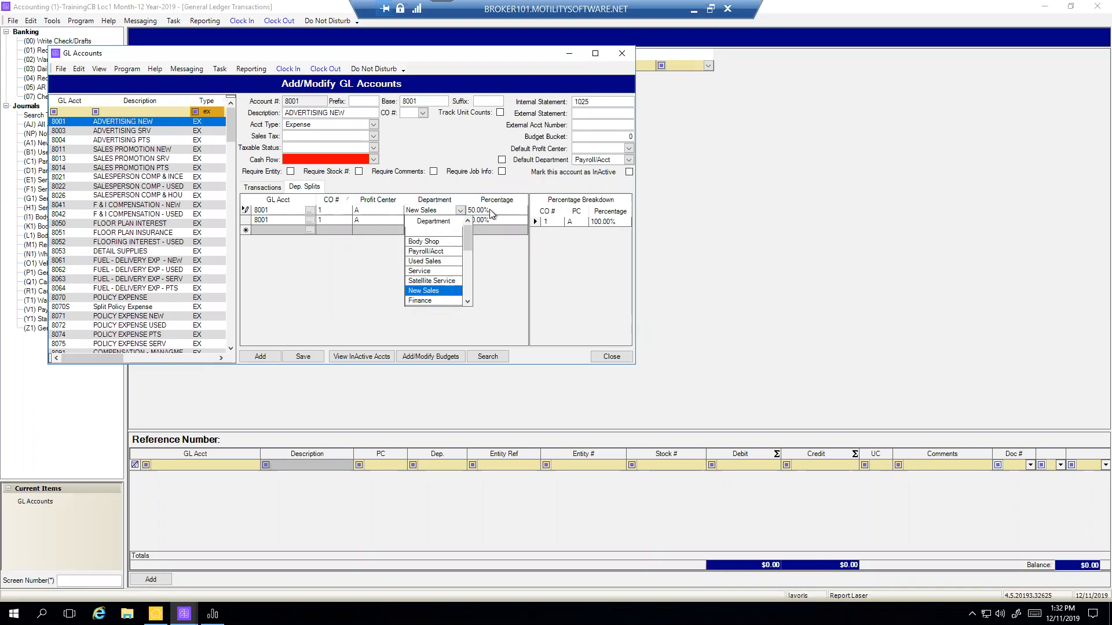
pyautogui.click(458, 209)
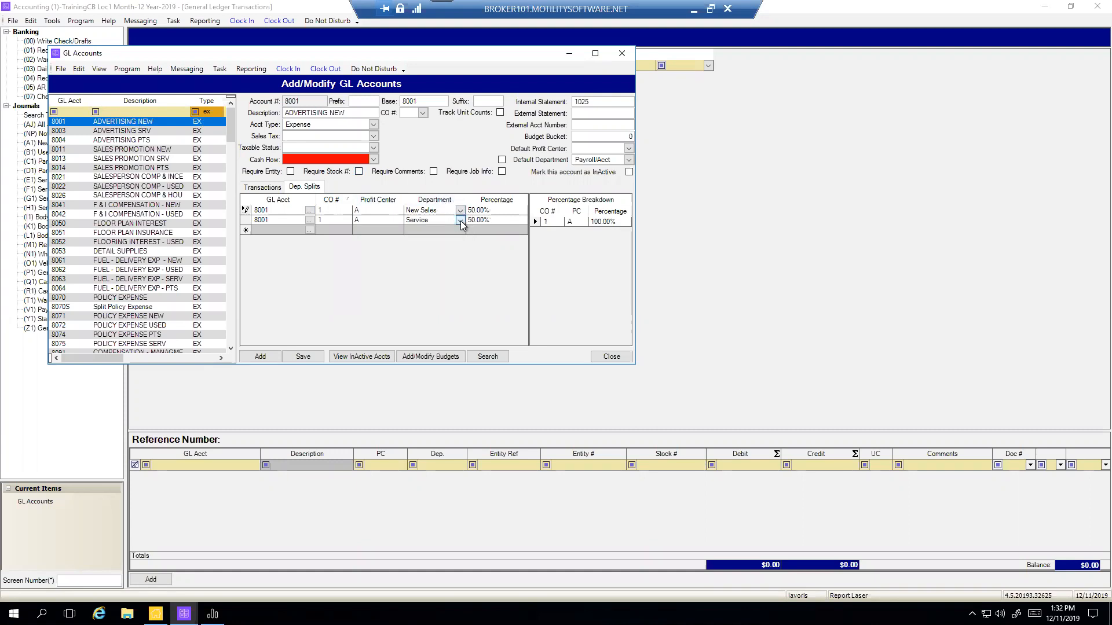
pyautogui.click(460, 220)
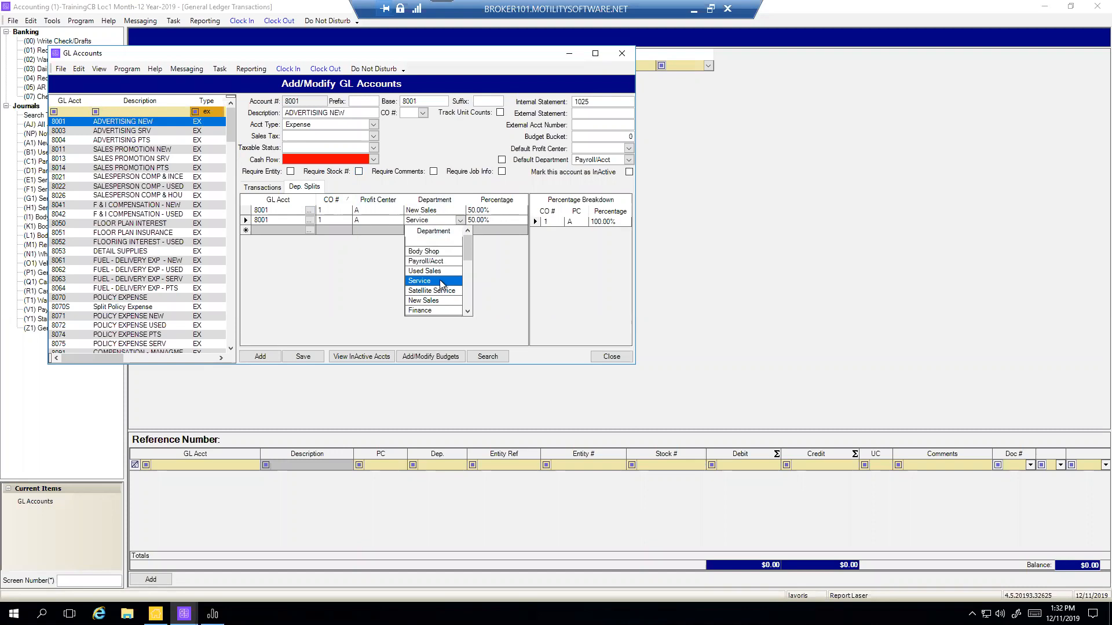
pyautogui.click(460, 220)
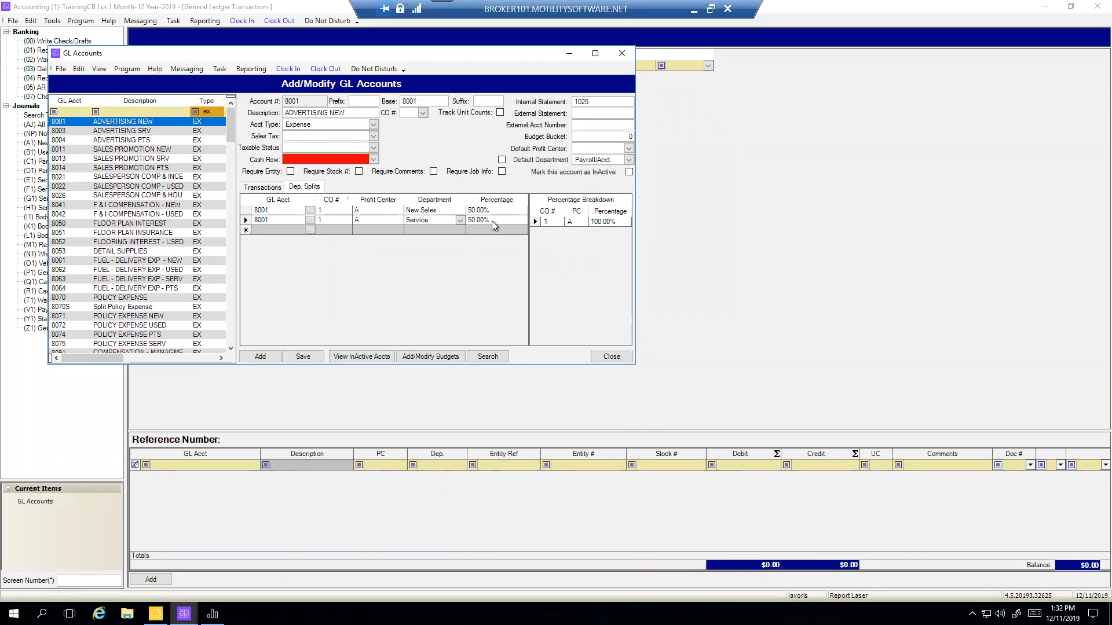
# - Set the Service split's percentage to 25 and try to save the ADVERTISING NEW account
pyautogui.write('25')
pyautogui.press('Up')
pyautogui.click(302, 356)
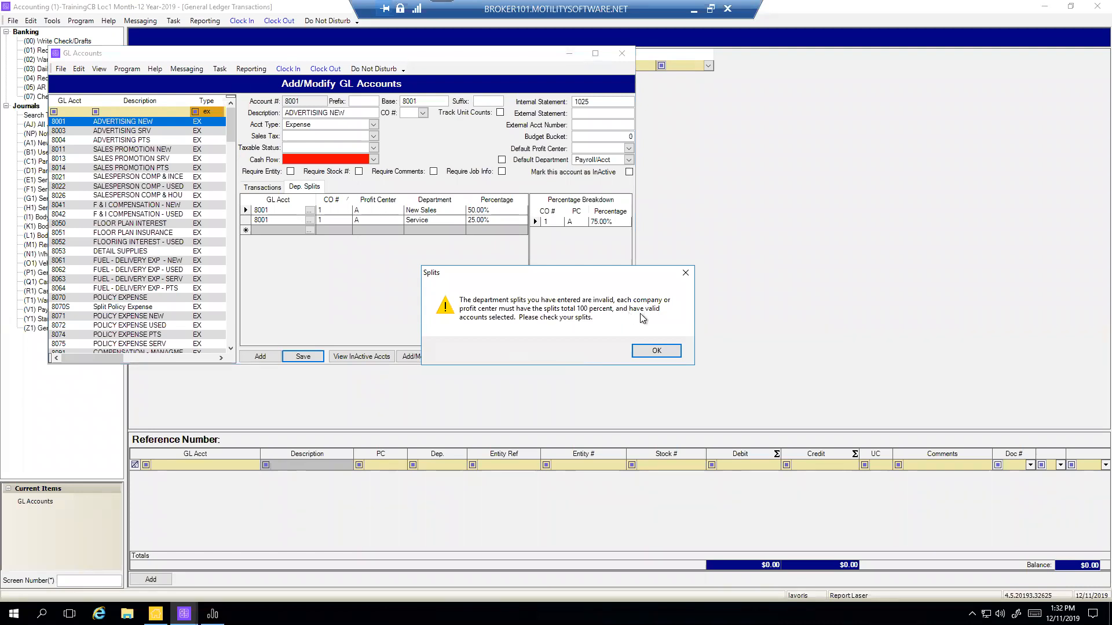
pyautogui.click(656, 350)
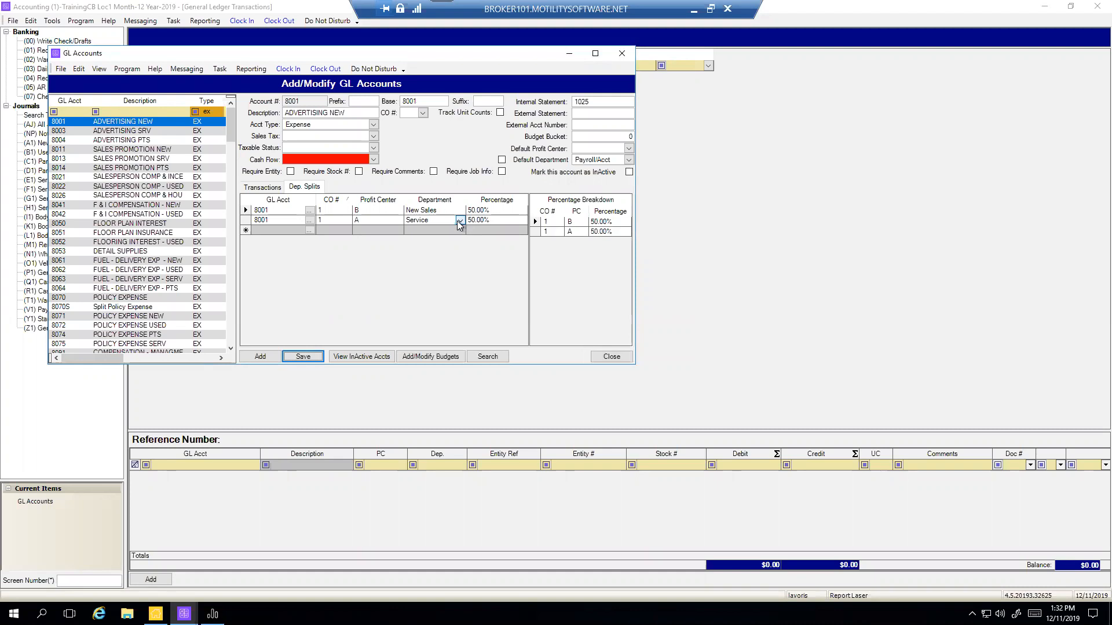
# - Assign profit center A to the New Sales split of ADVERTISING NEW, save the account and close the GL accounts setup
pyautogui.click(396, 210)
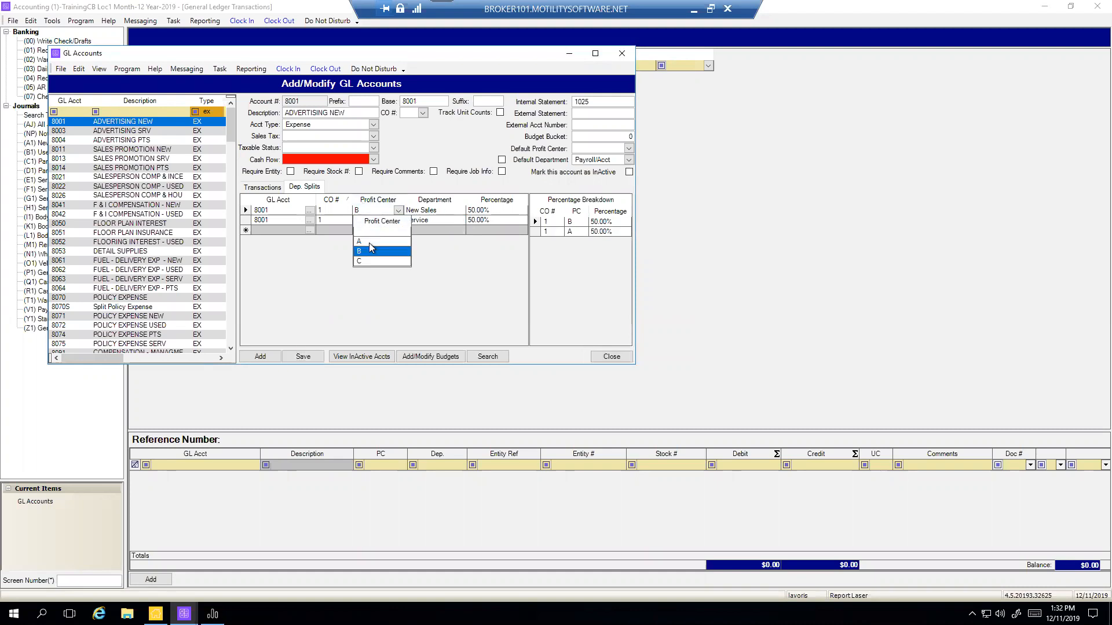
pyautogui.click(369, 242)
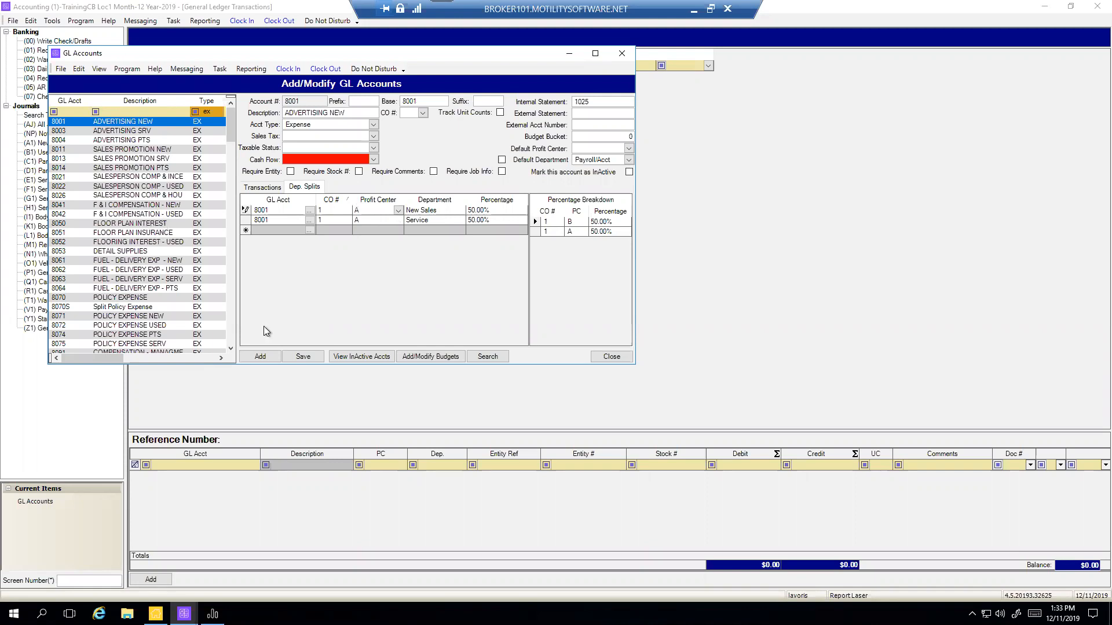
pyautogui.click(232, 339)
pyautogui.click(232, 336)
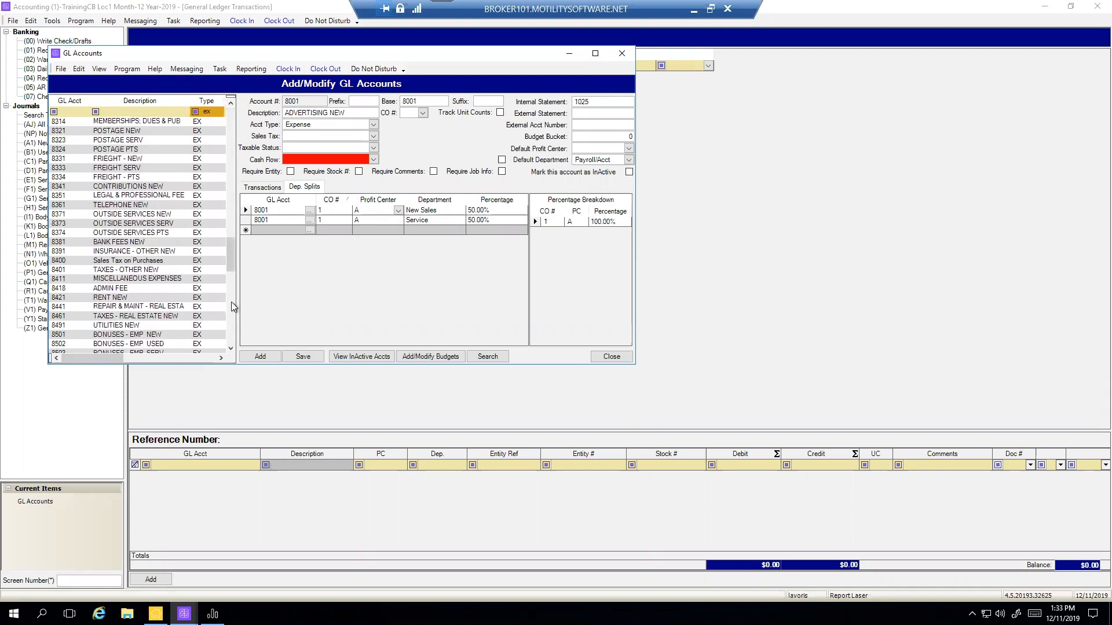
pyautogui.moveTo(227, 264); pyautogui.dragTo(230, 126)
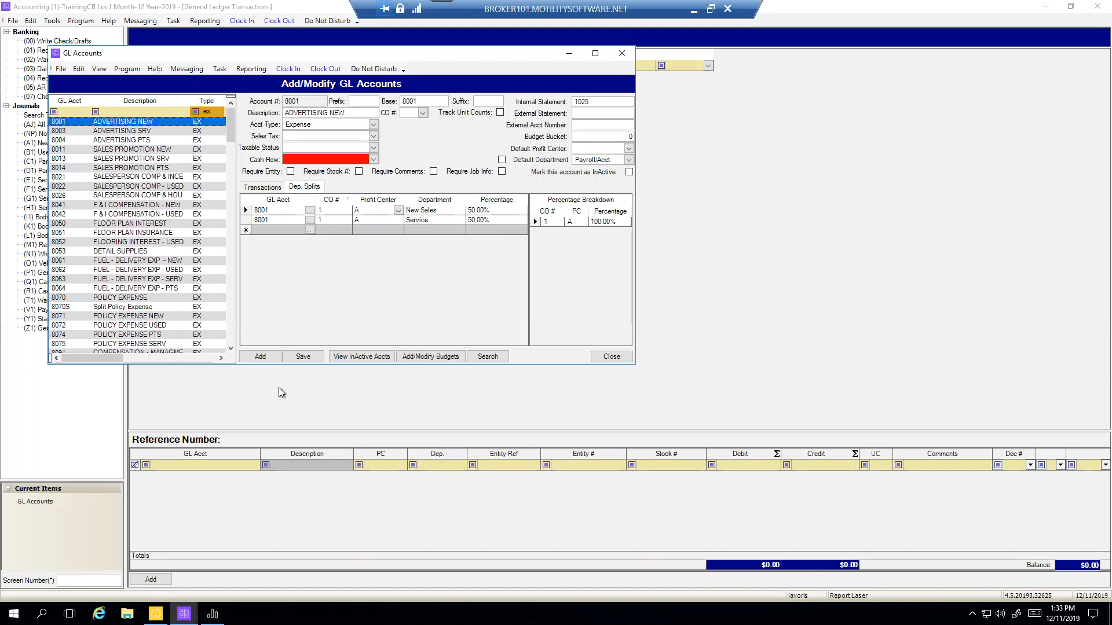
pyautogui.click(307, 357)
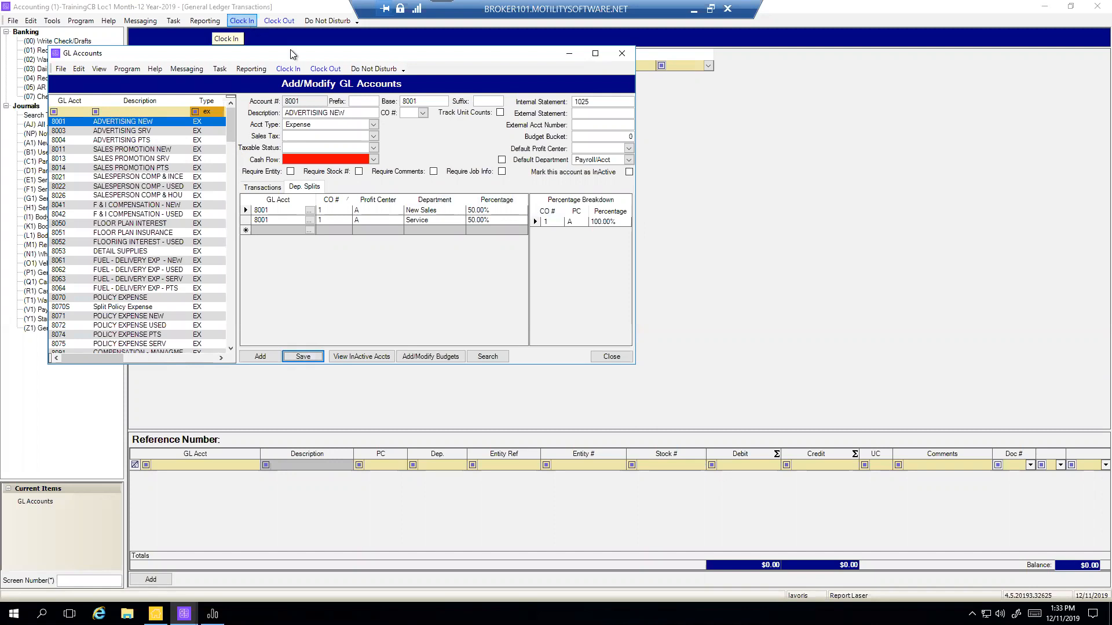
pyautogui.click(612, 357)
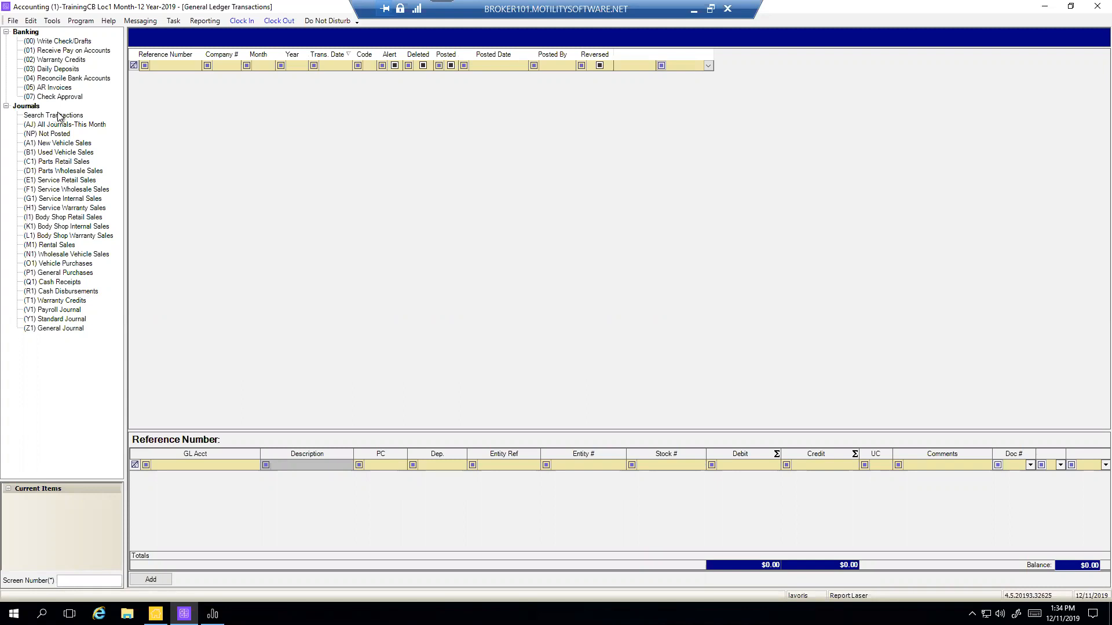
# - Start a new entry in the (Z1) General Journal with the reference number Split
pyautogui.click(64, 329)
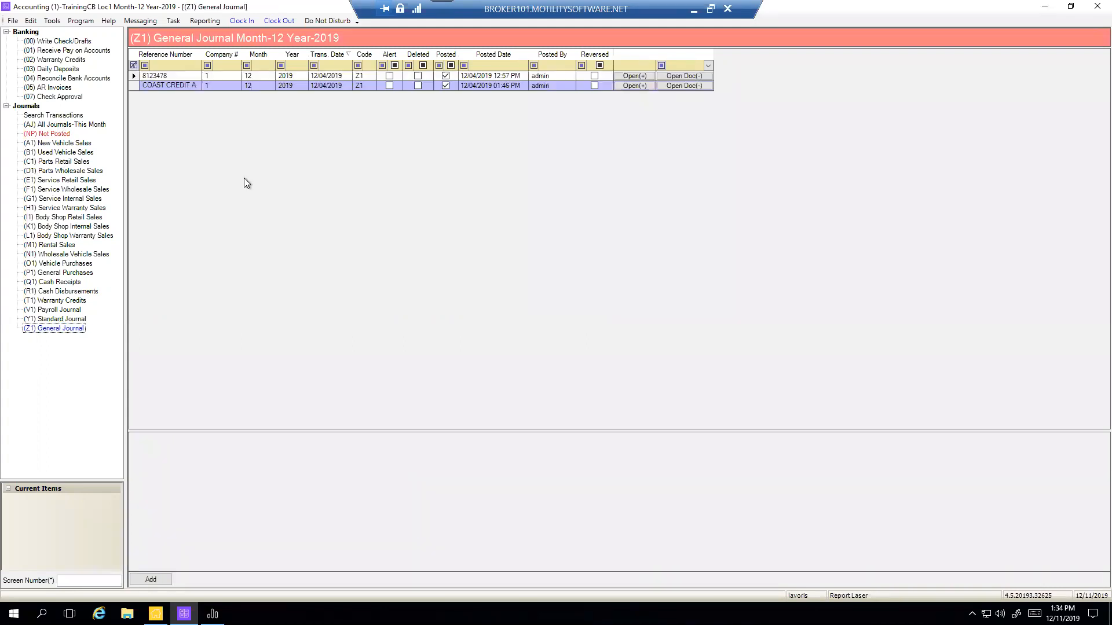
pyautogui.click(151, 579)
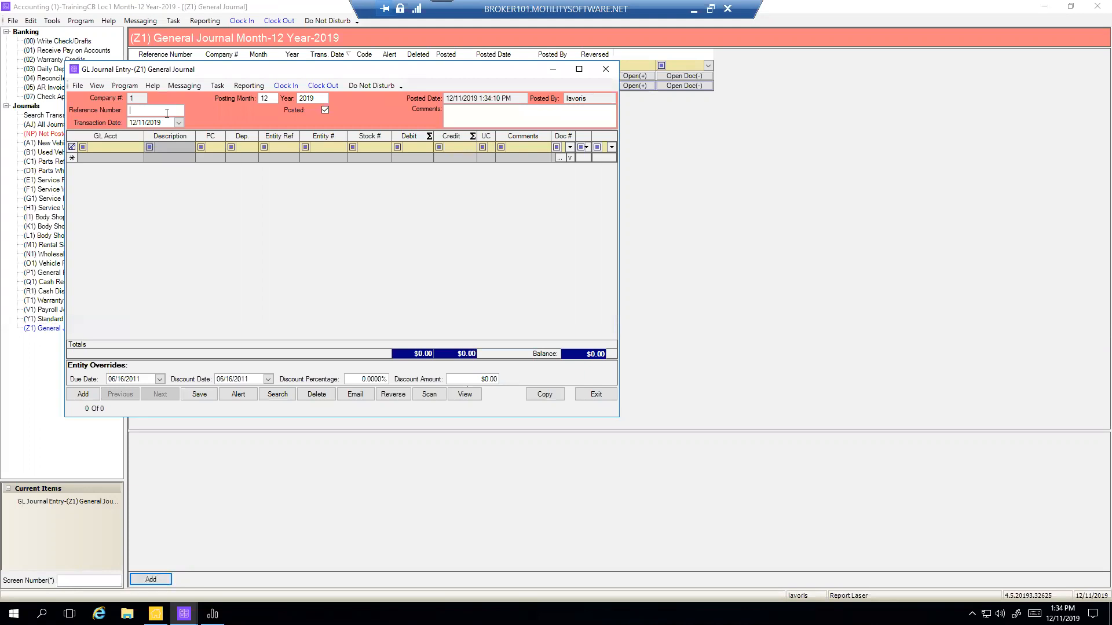
pyautogui.write('Split')
# - Search GL accounts by account type AP and use accounts payable account 2000 for the first journal line
pyautogui.click(138, 157)
pyautogui.write('accop')
pyautogui.press('BackSpace')
pyautogui.press('BackSpace')
pyautogui.press('BackSpace')
pyautogui.write('po')
pyautogui.press('BackSpace')
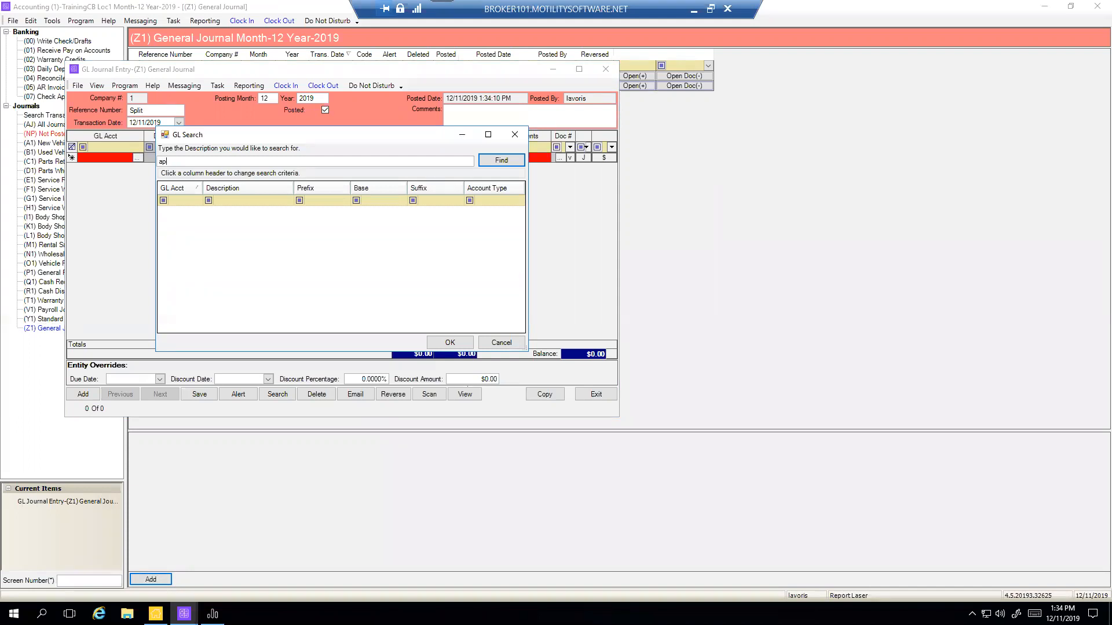
pyautogui.click(486, 188)
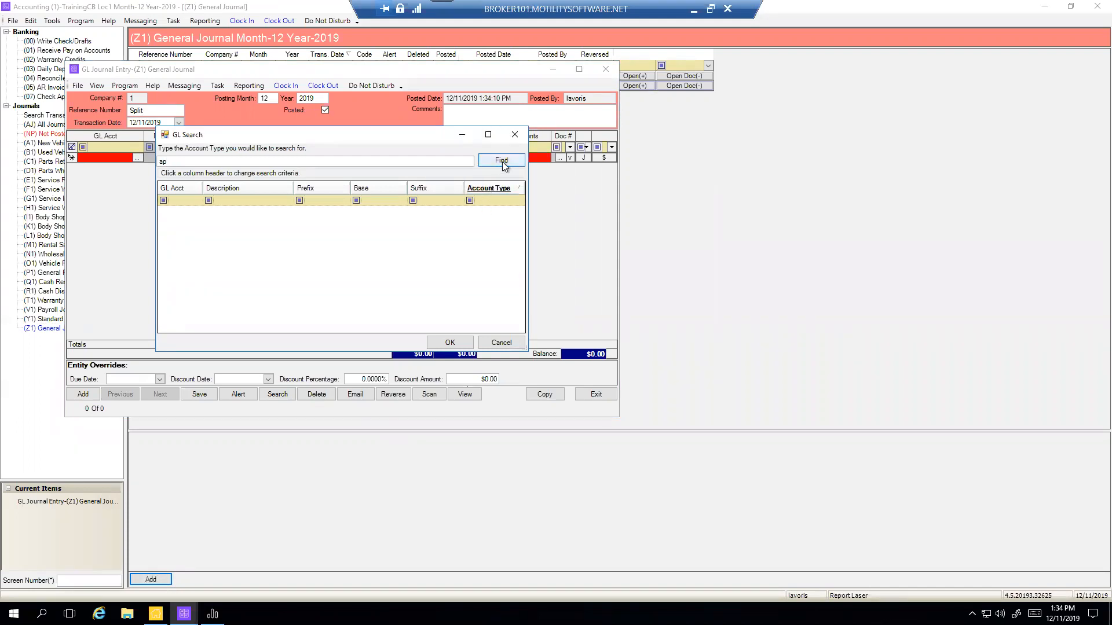
pyautogui.click(502, 161)
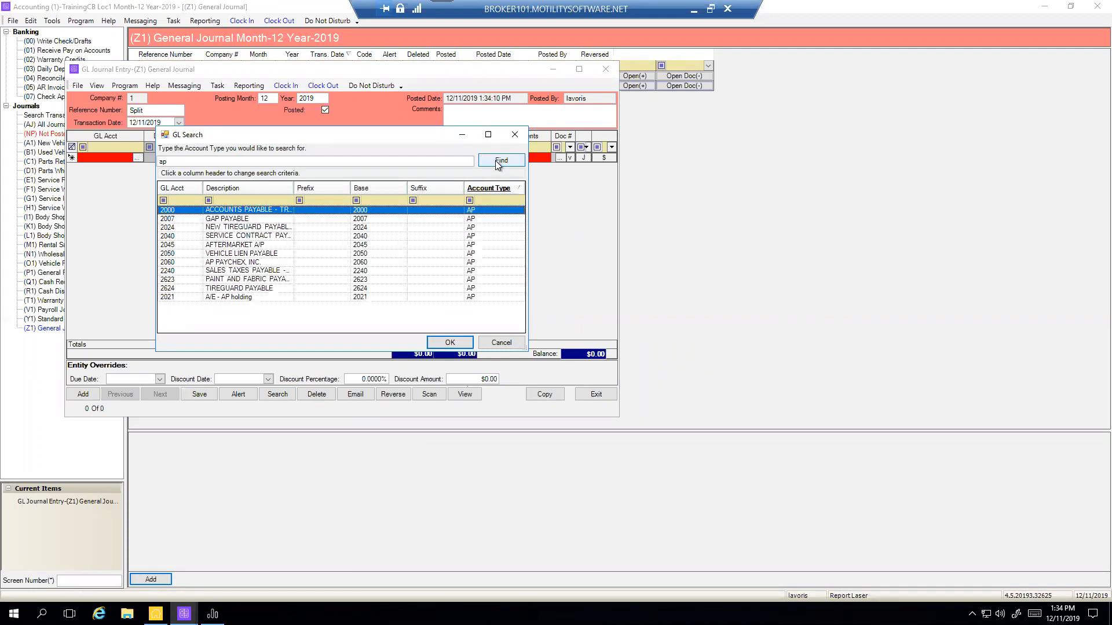
pyautogui.doubleClick(273, 211)
# - Search entities for ntp and assign the Boston NTP DISTRIBUTION record to the accounts payable line
pyautogui.click(321, 160)
pyautogui.write('ntp')
pyautogui.press('Tab')
pyautogui.click(651, 342)
pyautogui.click(332, 156)
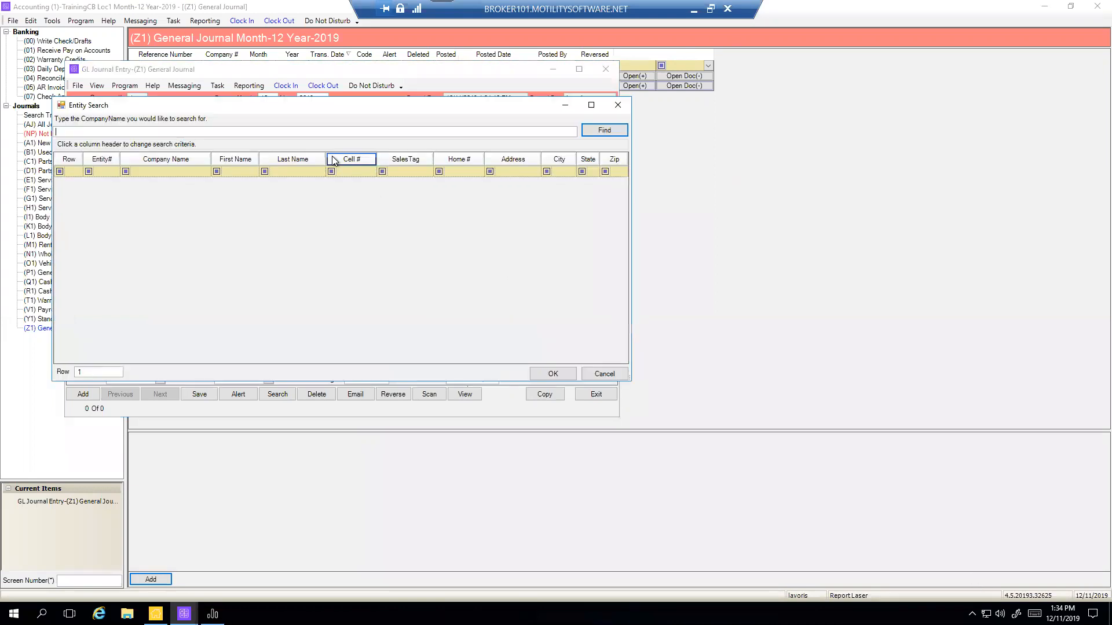
pyautogui.write('ntp')
pyautogui.press('Return')
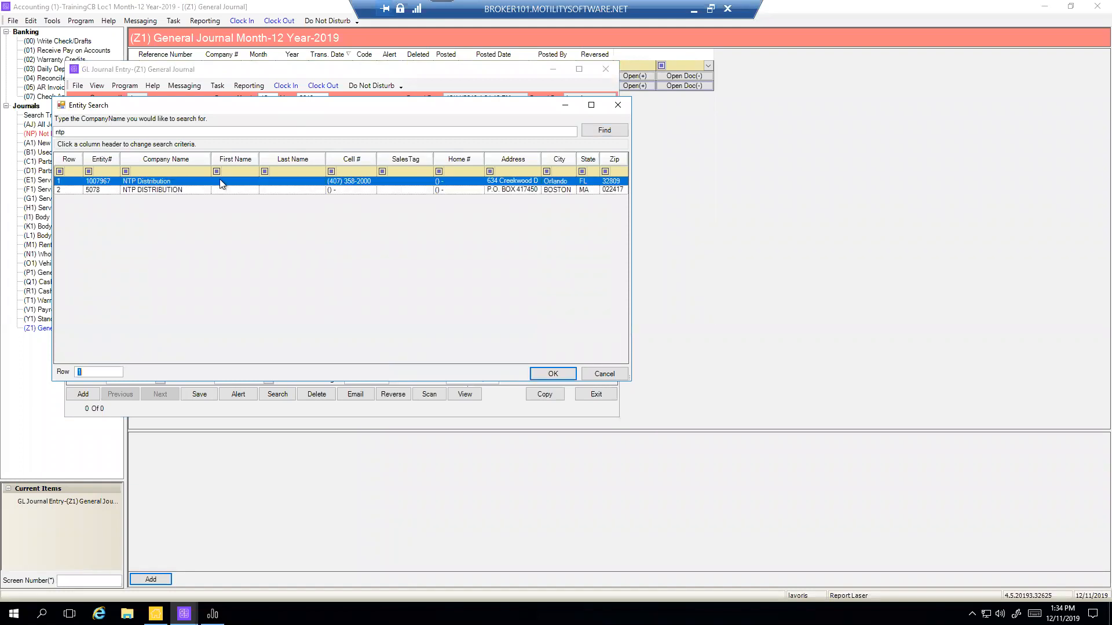
pyautogui.click(179, 189)
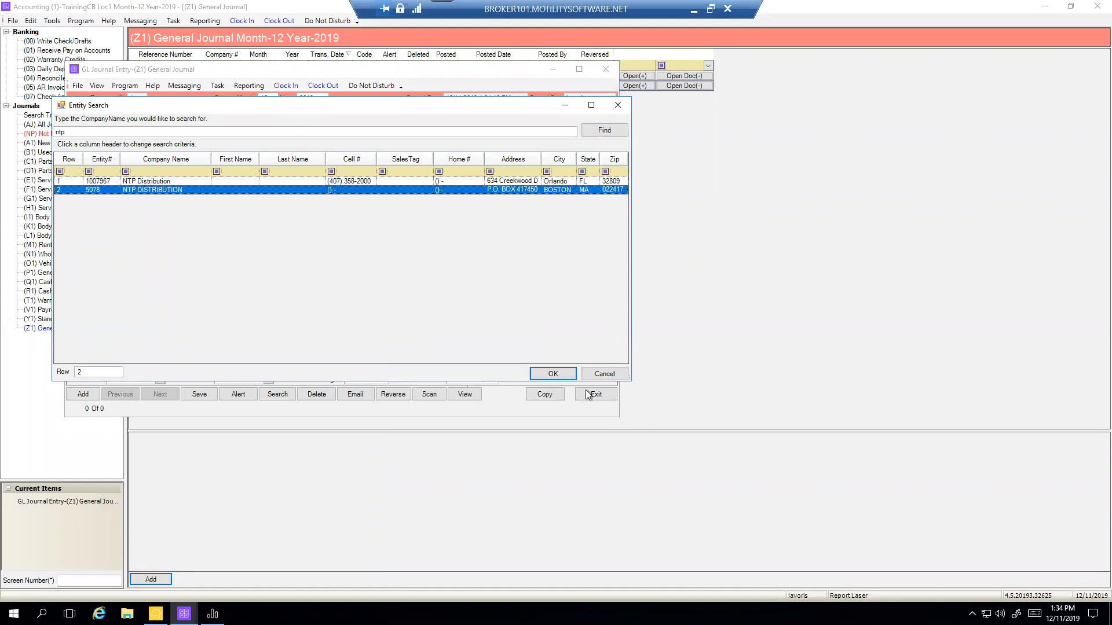
pyautogui.click(548, 377)
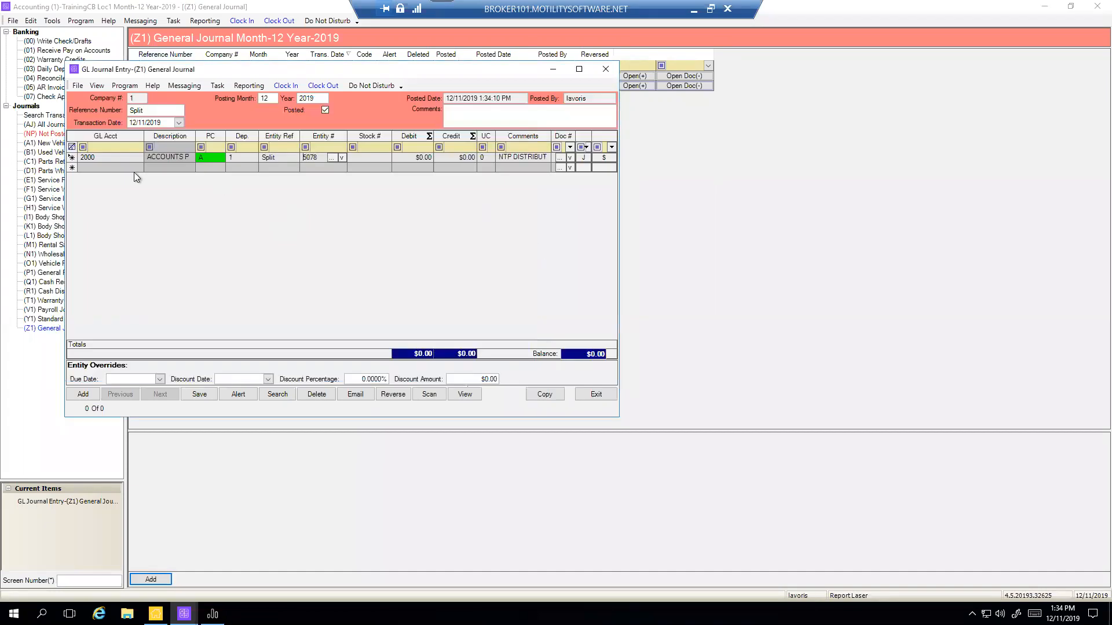
# - Add a second journal line for advertising account 8001
pyautogui.click(94, 168)
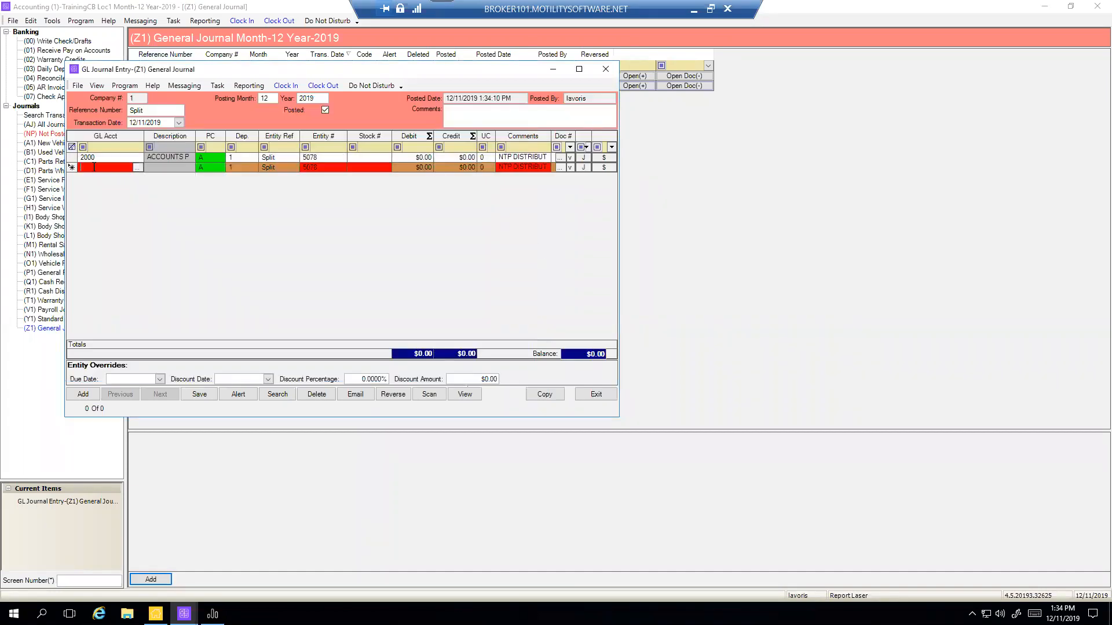
pyautogui.write('6011')
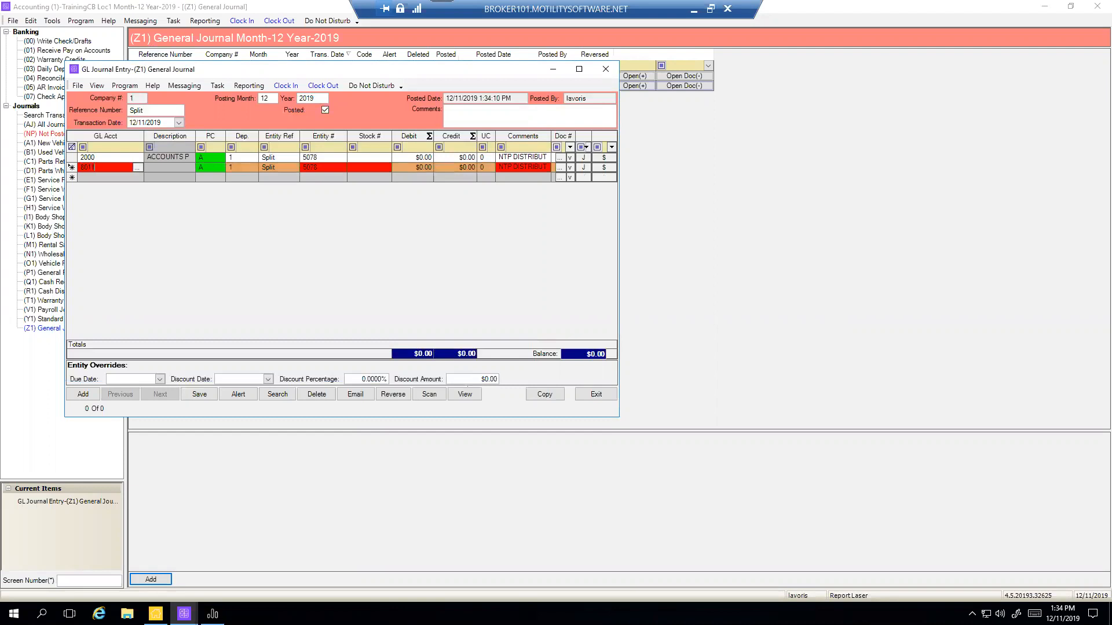
pyautogui.write('01')
pyautogui.press('BackSpace')
pyautogui.press('BackSpace')
pyautogui.press('BackSpace')
pyautogui.write('01')
pyautogui.press('Tab')
pyautogui.press('Tab')
pyautogui.press('Tab')
pyautogui.press('Tab')
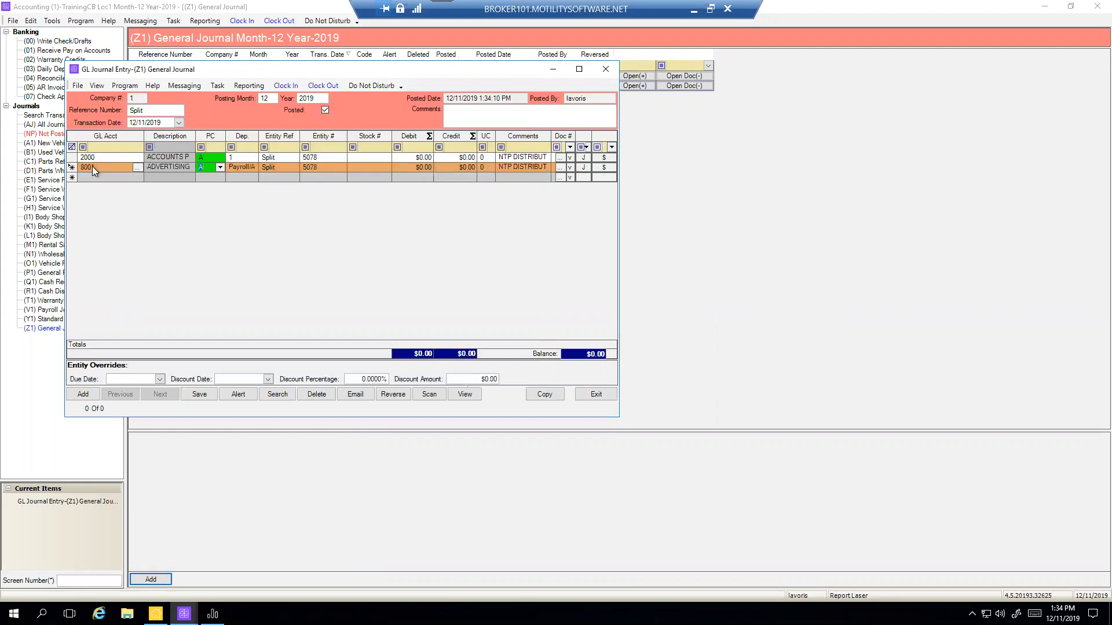
pyautogui.press('Tab')
pyautogui.press('Tab')
# - Enter a 1000 credit on the accounts payable line and a 1000 debit on the advertising line, then save and close the entry
pyautogui.click(464, 157)
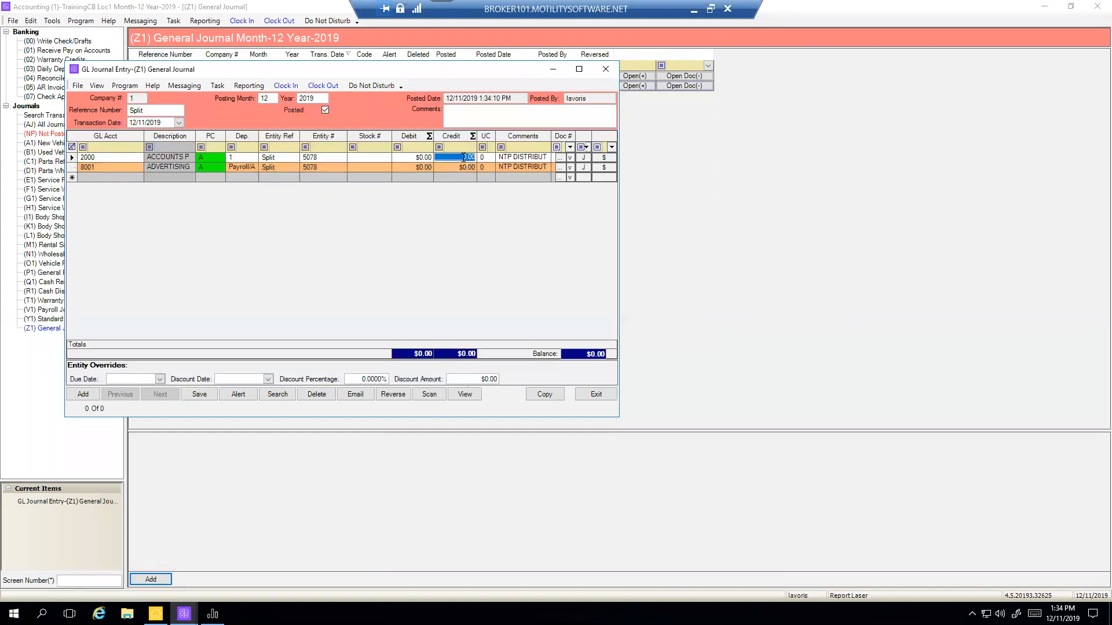
pyautogui.write('1000')
pyautogui.press('Tab')
pyautogui.click(417, 167)
pyautogui.write('1000')
pyautogui.press('Tab')
pyautogui.click(201, 394)
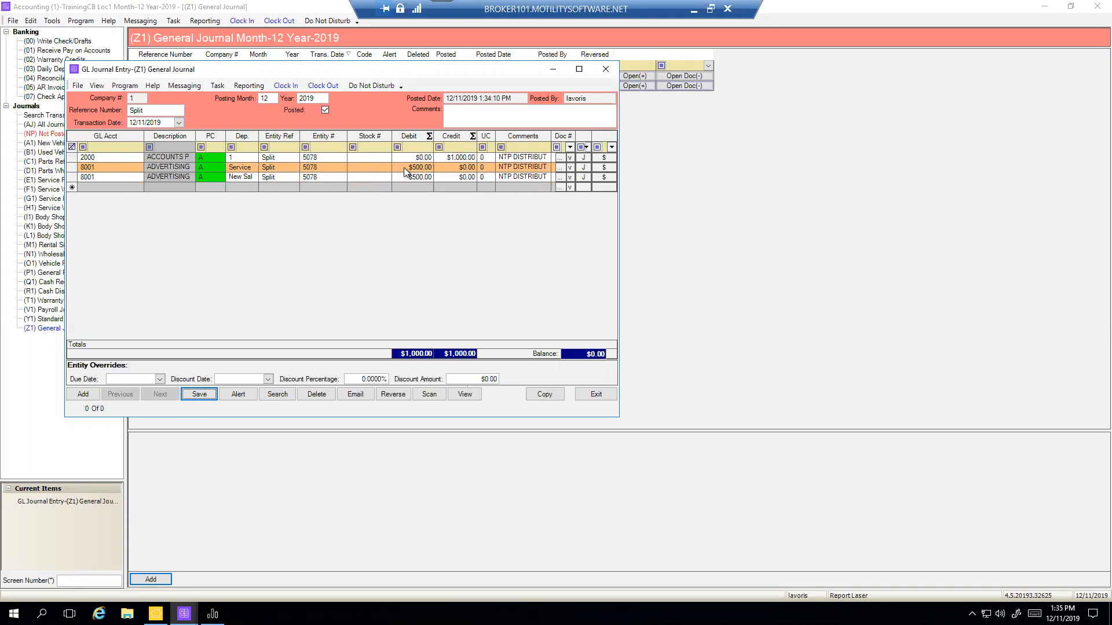
pyautogui.click(252, 169)
pyautogui.click(595, 396)
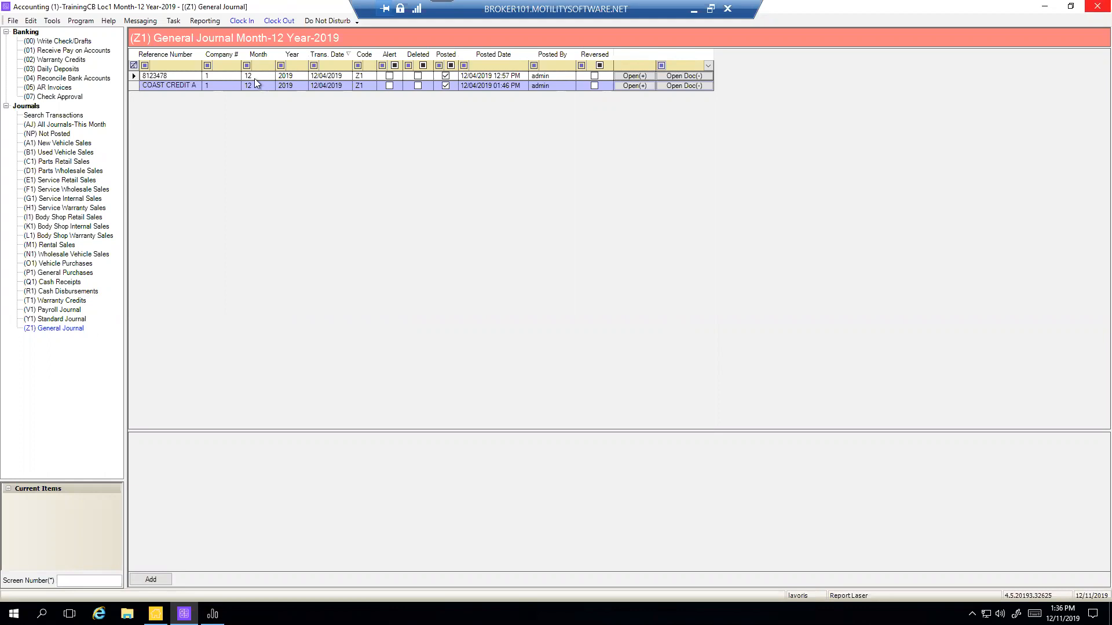
# - Open the first posted General Journal entry to review its lines, and close it
pyautogui.click(31, 21)
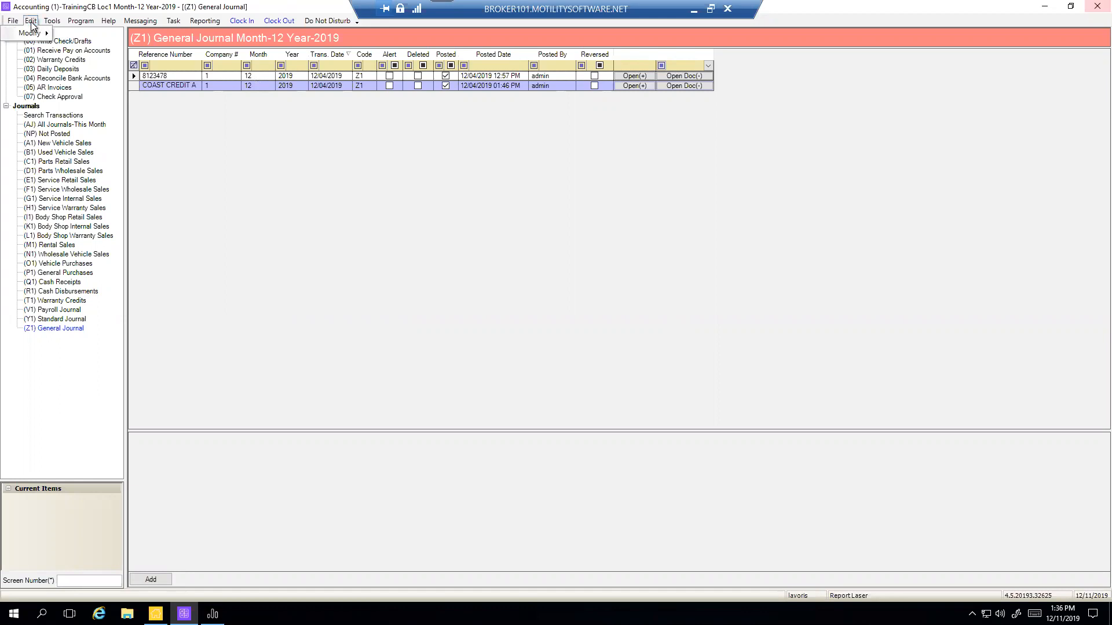
pyautogui.press('Escape')
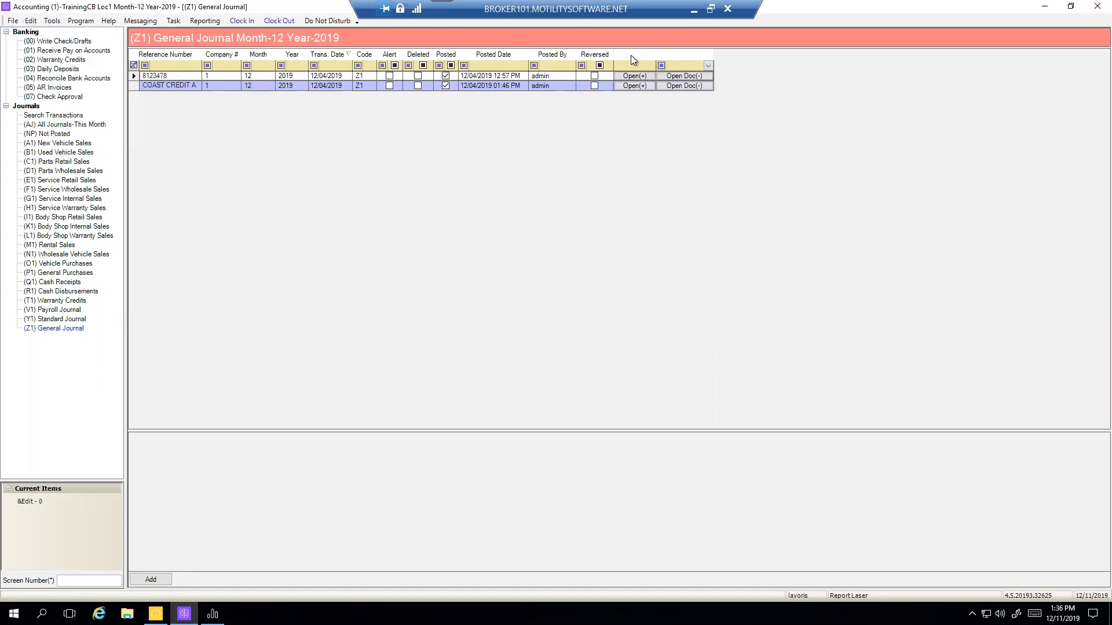
pyautogui.click(633, 77)
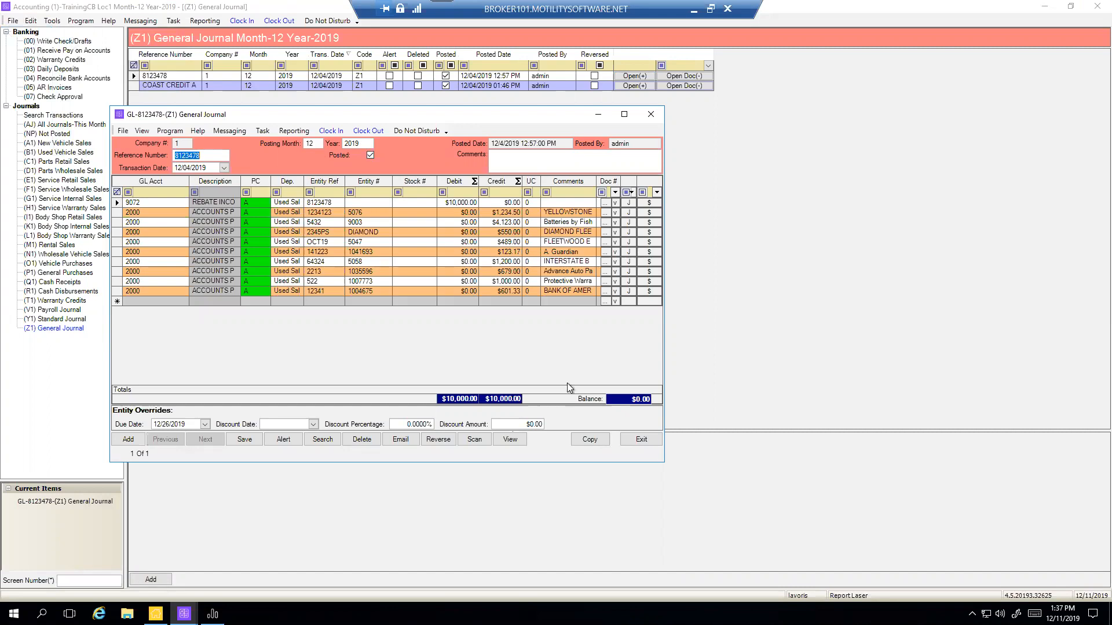
pyautogui.click(641, 438)
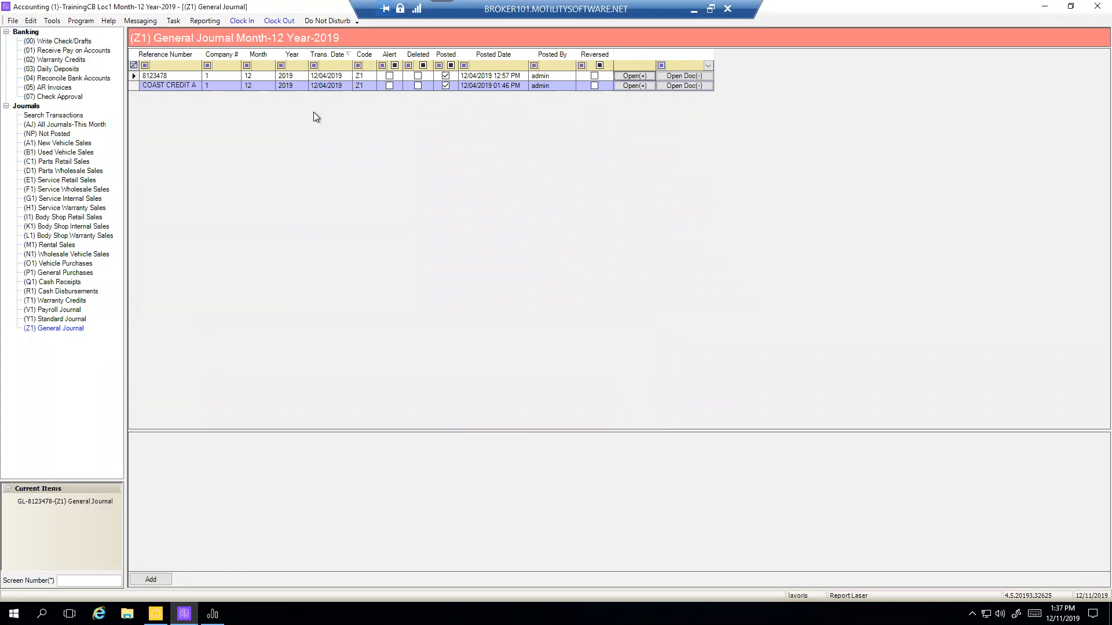
# - Open the GL Departments setup to review the list of departments, and close it
pyautogui.click(31, 21)
pyautogui.moveTo(31, 33)
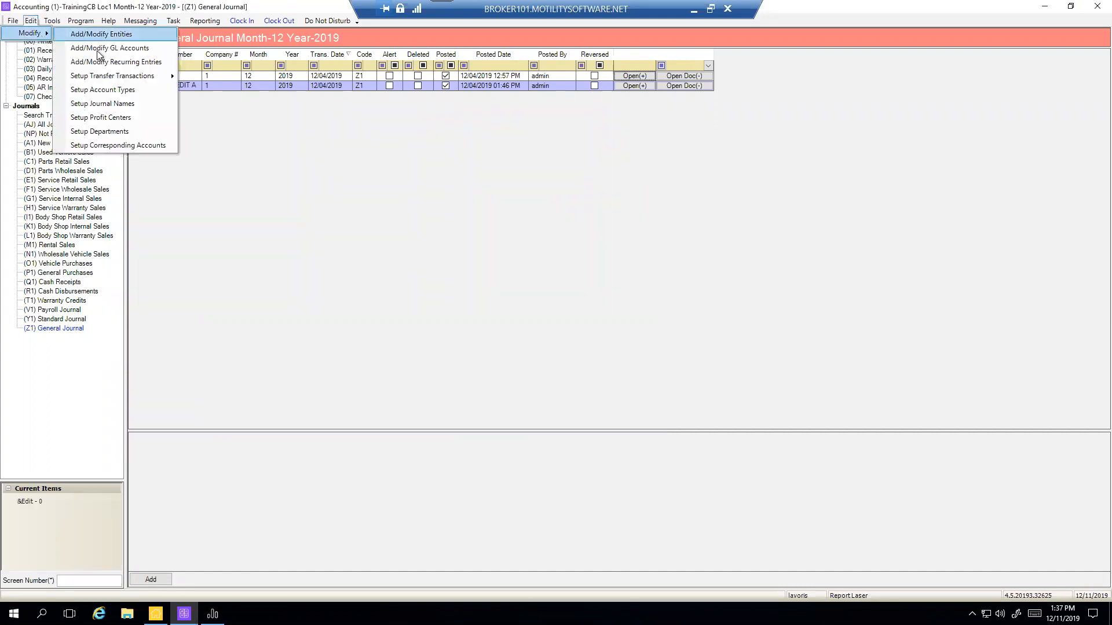
pyautogui.click(98, 131)
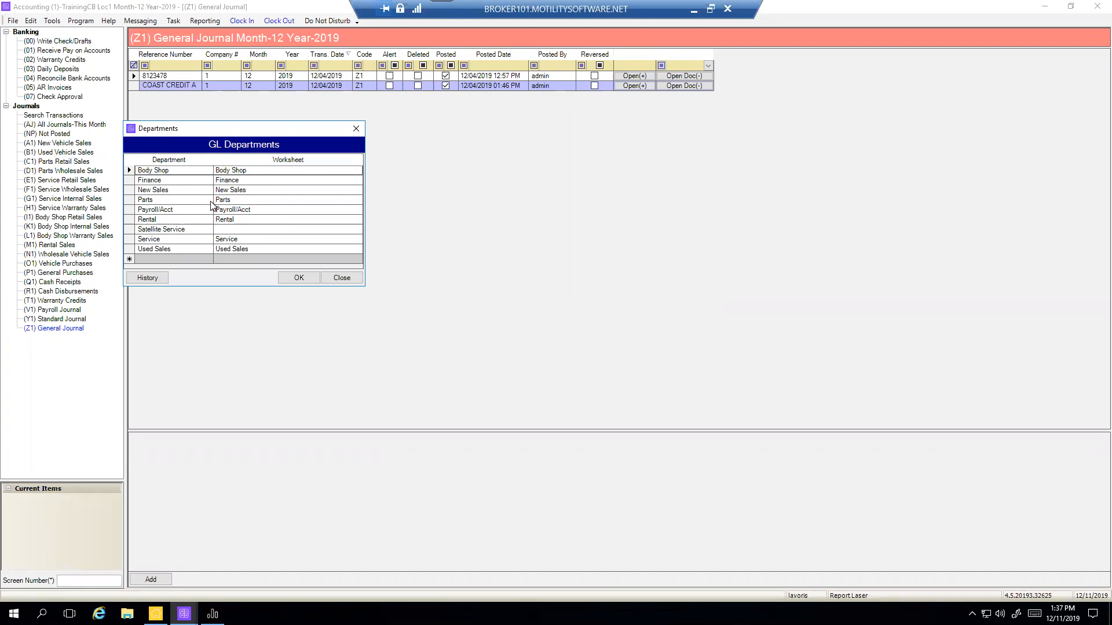
pyautogui.click(343, 278)
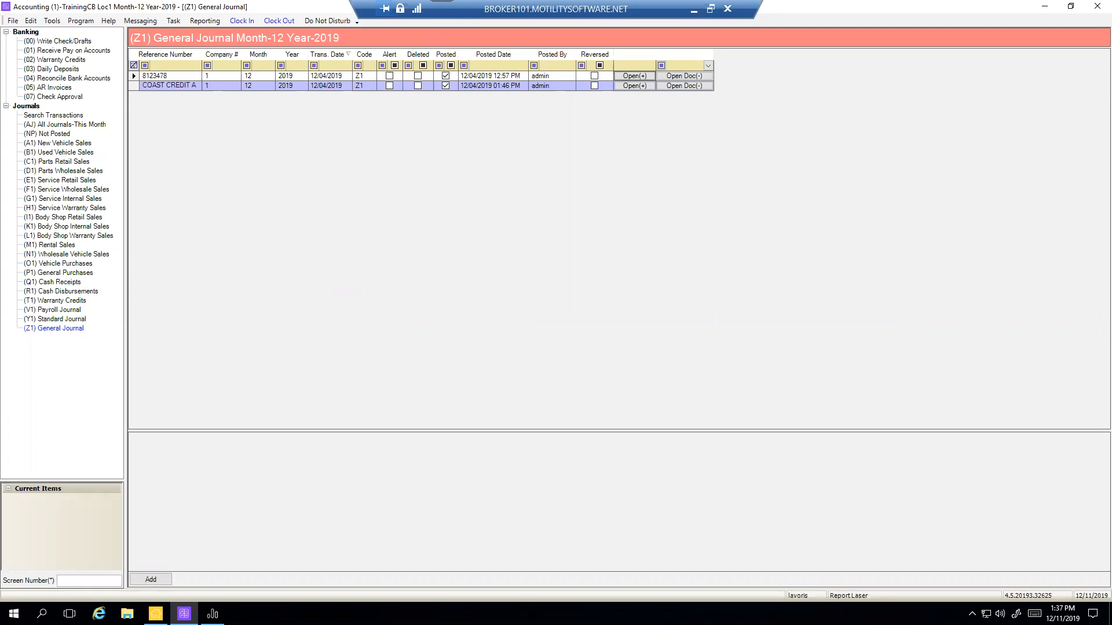
# - Open the posted Split journal entry, examine the department choices on the accounts payable line, and exit the entry
pyautogui.click(627, 77)
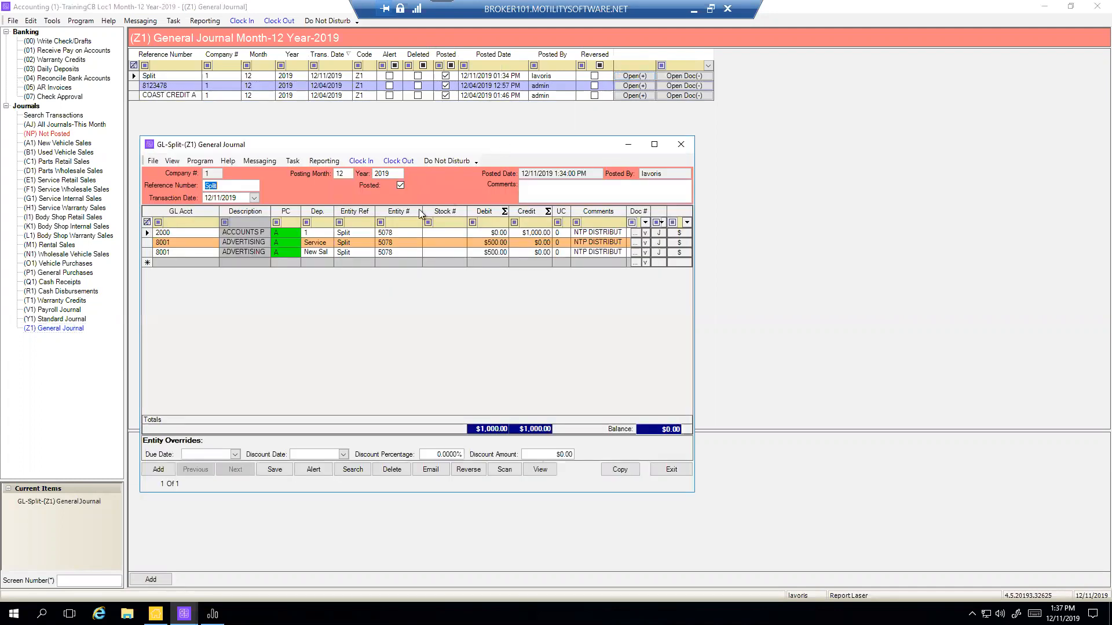
pyautogui.click(329, 234)
pyautogui.click(329, 234)
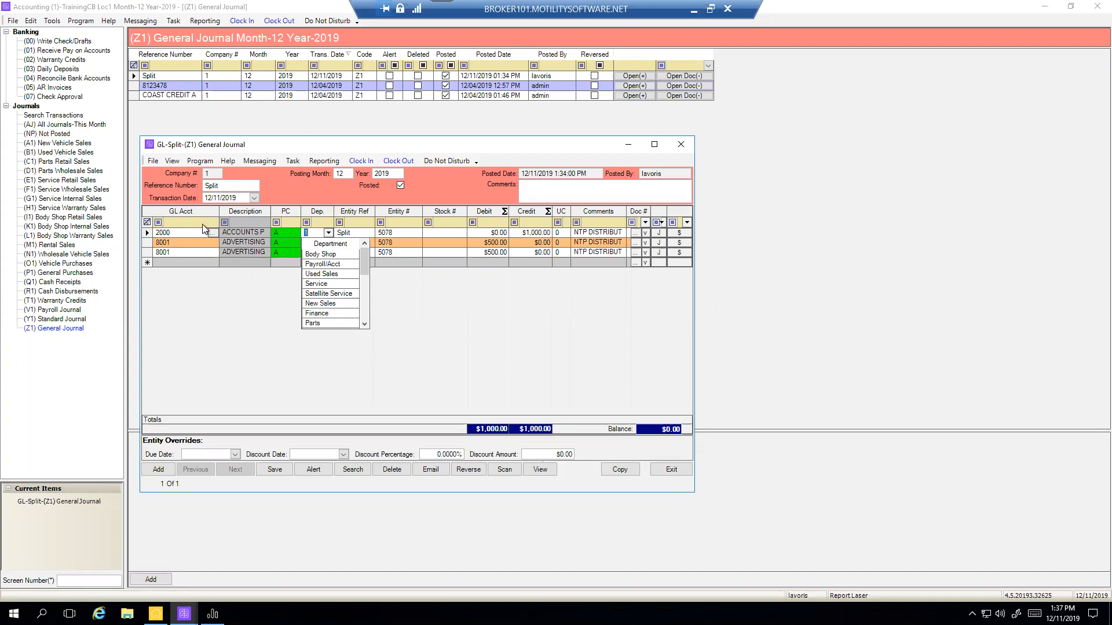
pyautogui.click(323, 233)
pyautogui.click(328, 232)
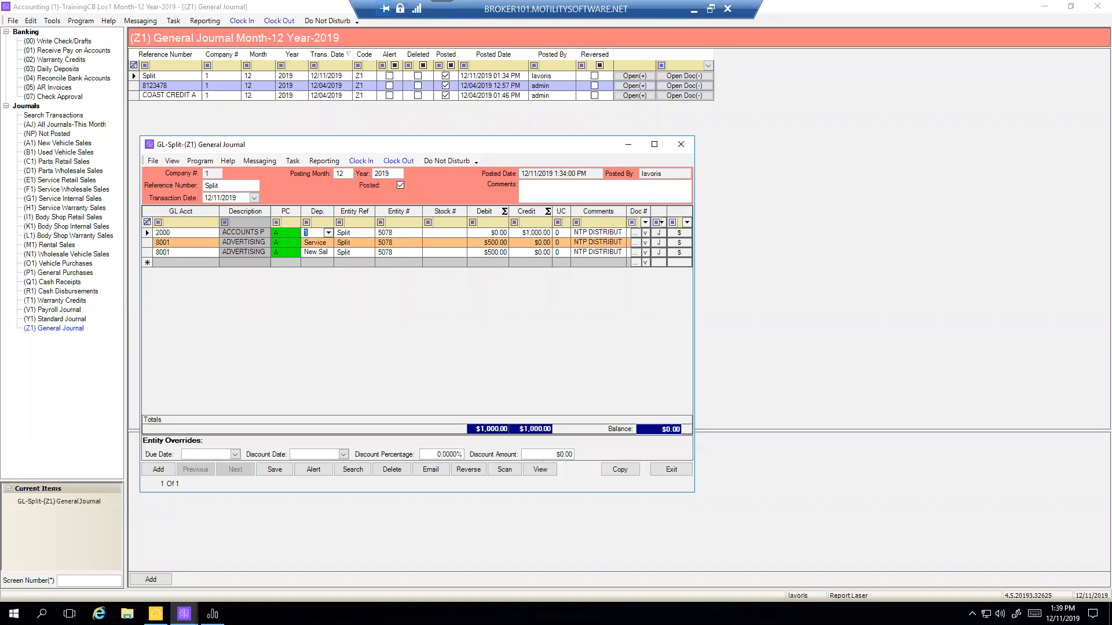
pyautogui.click(672, 469)
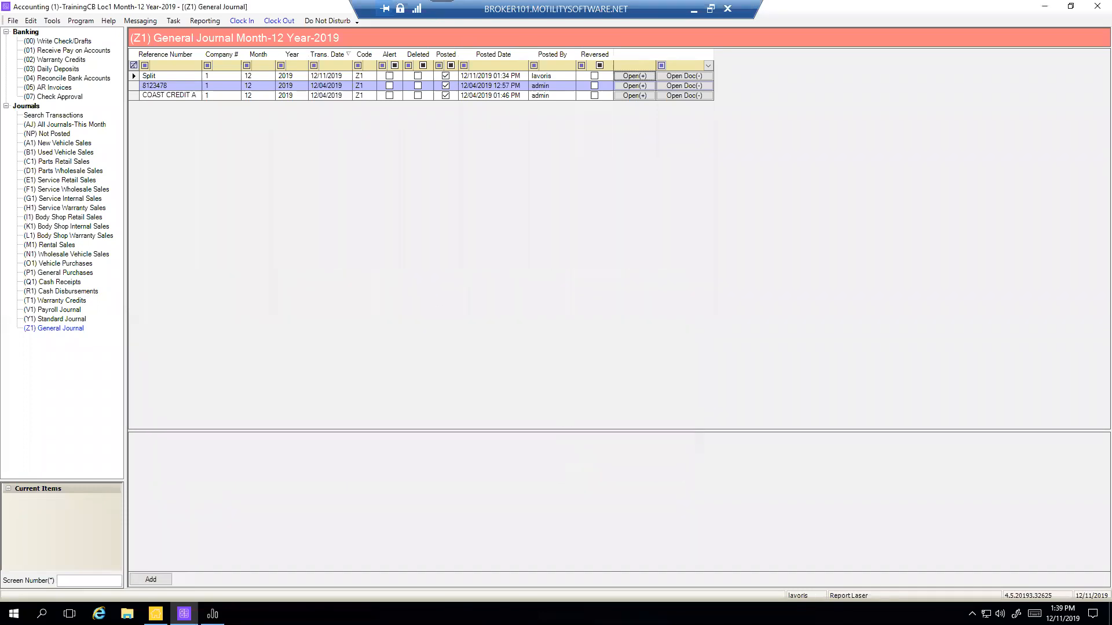
# - Open the GL accounts setup, select the PETTY CASH FUND account, and review the department column in the account budgets before closing them
pyautogui.click(31, 20)
pyautogui.moveTo(49, 33)
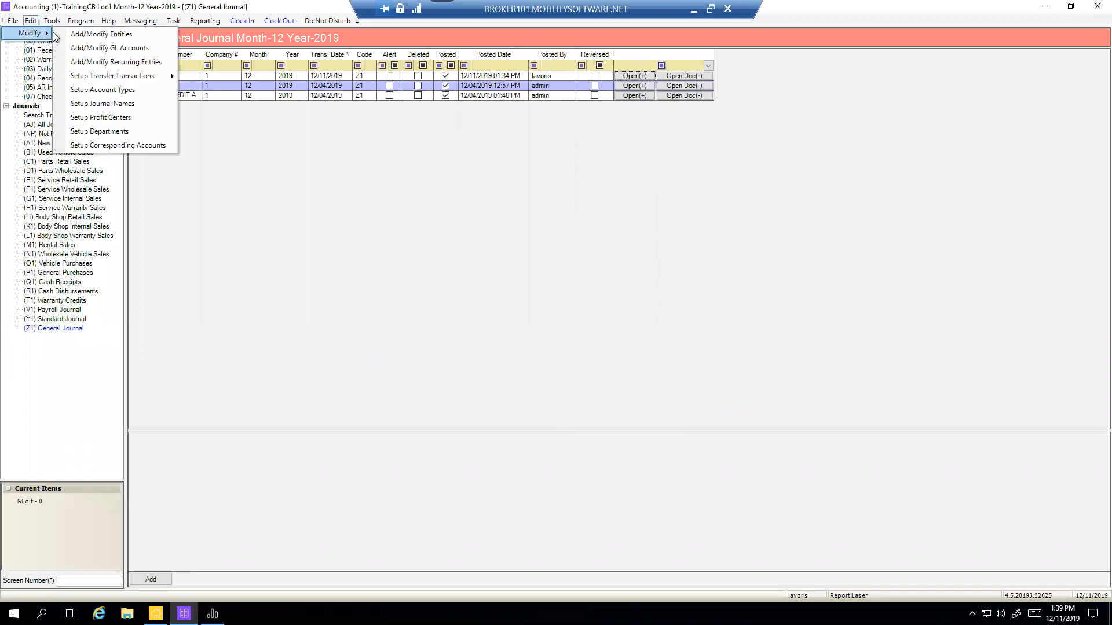
pyautogui.click(102, 48)
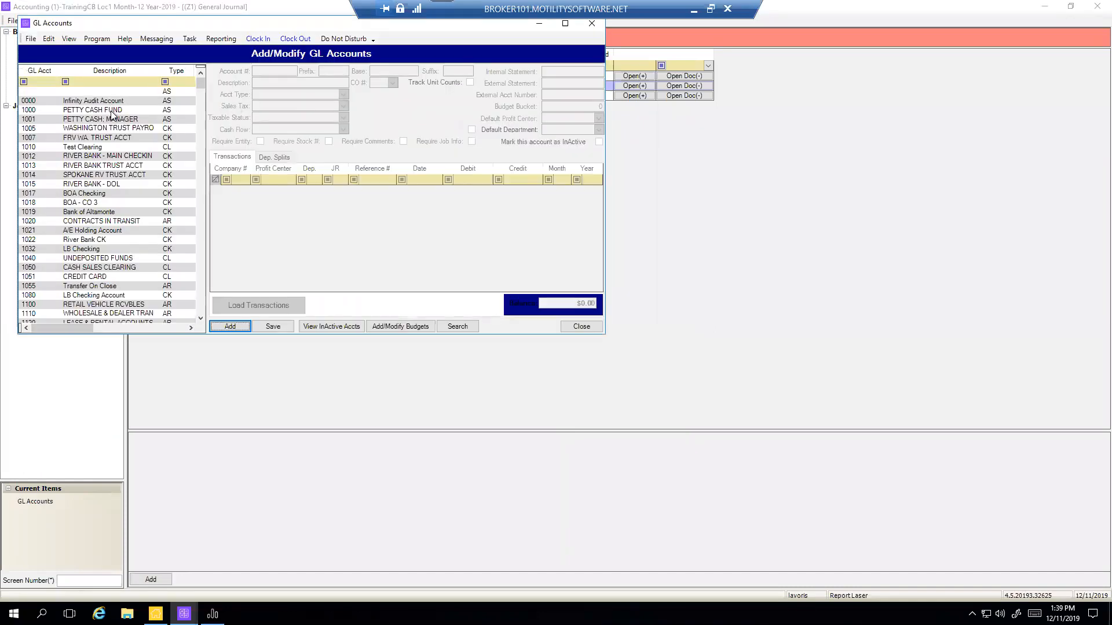
pyautogui.click(115, 109)
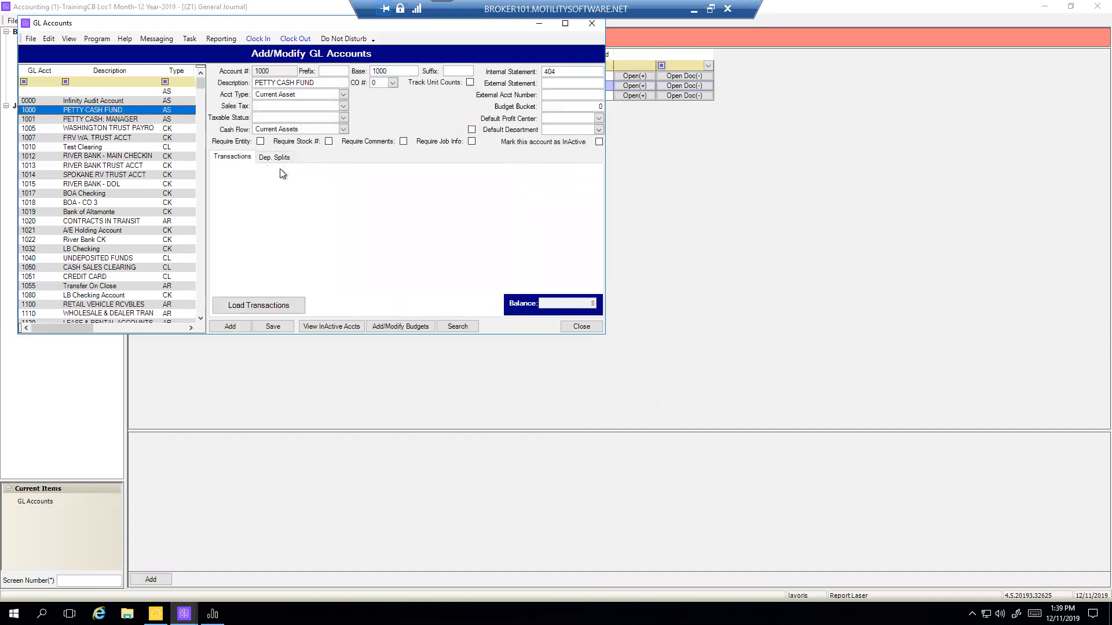
pyautogui.click(411, 328)
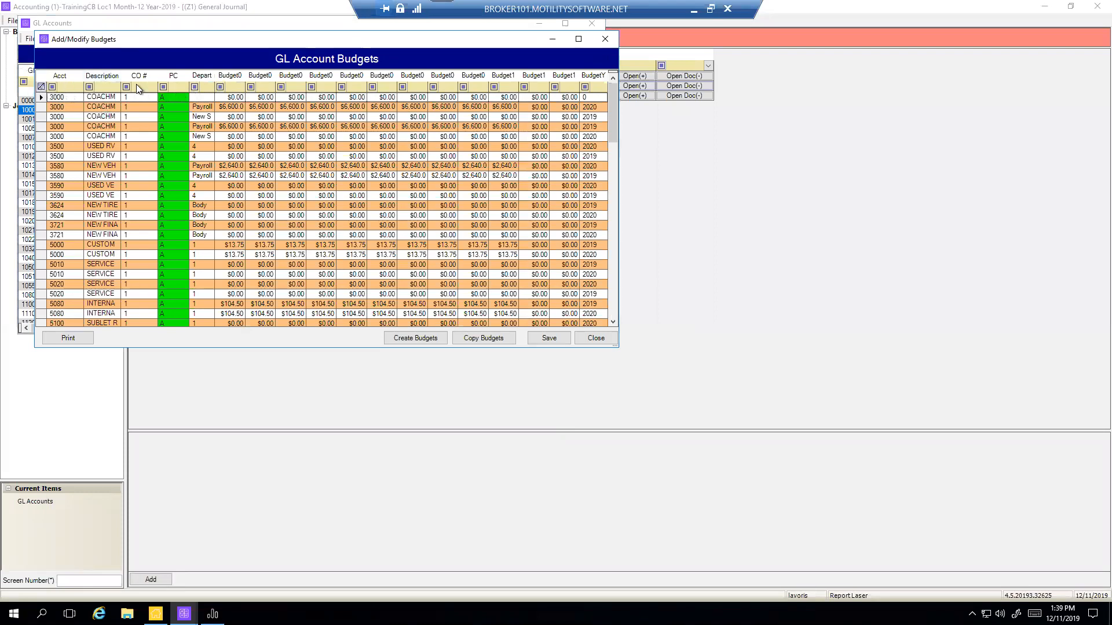
pyautogui.click(202, 107)
pyautogui.click(226, 100)
pyautogui.click(598, 338)
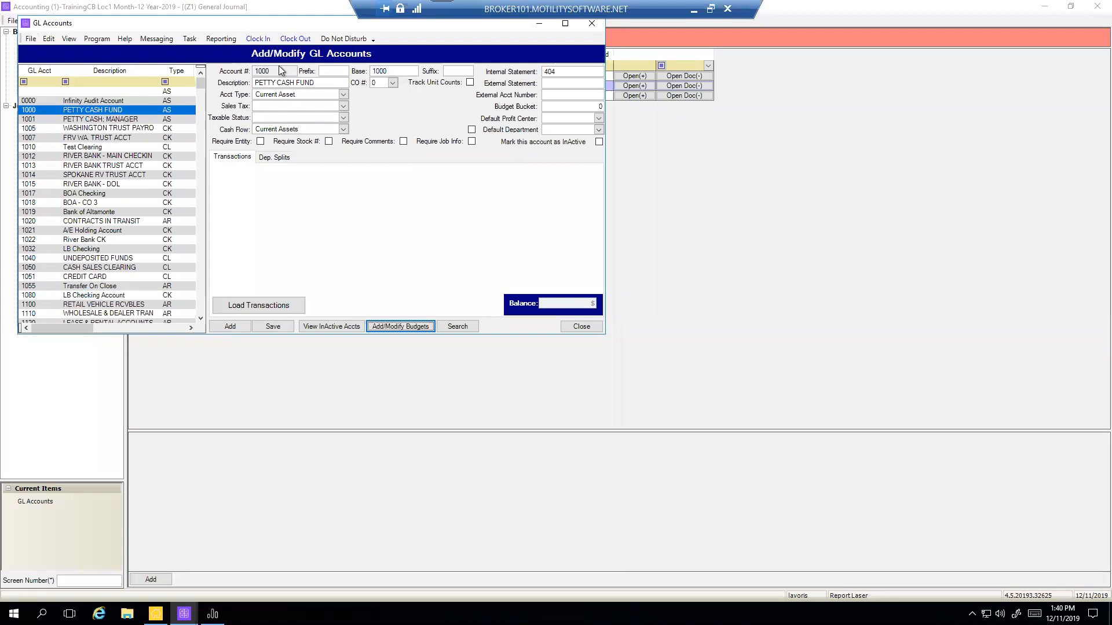
# - Examine the budget bucket, external account number and internal statement fields of the petty cash account
pyautogui.click(570, 106)
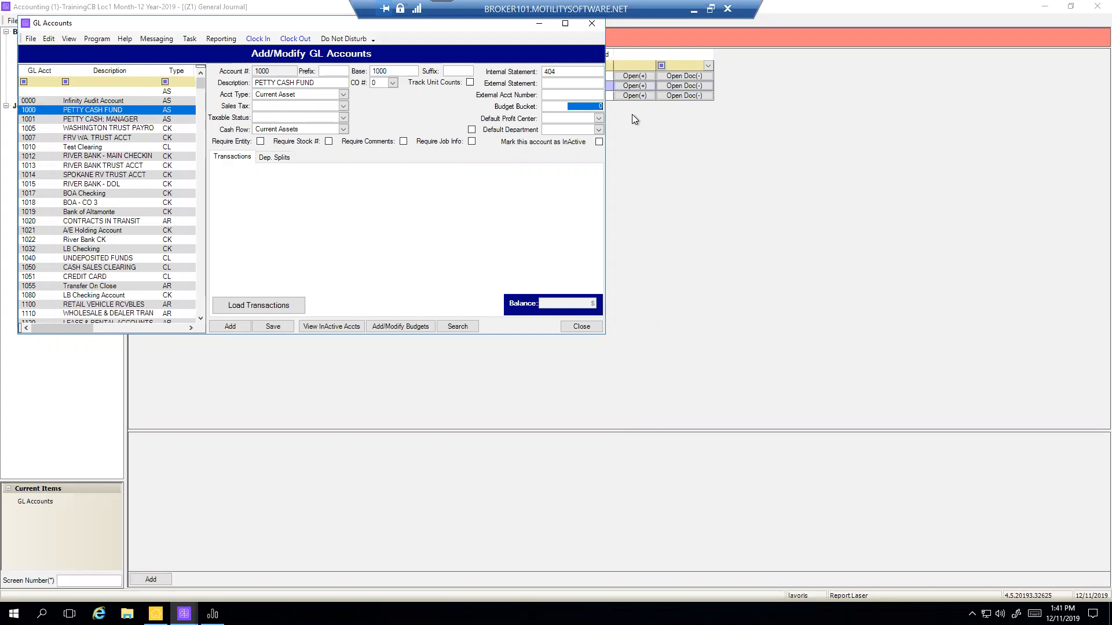
pyautogui.click(552, 95)
pyautogui.doubleClick(575, 71)
# - Filter the GL accounts by type ck and go through the checking accounts to compare their internal statement numbers
pyautogui.click(176, 83)
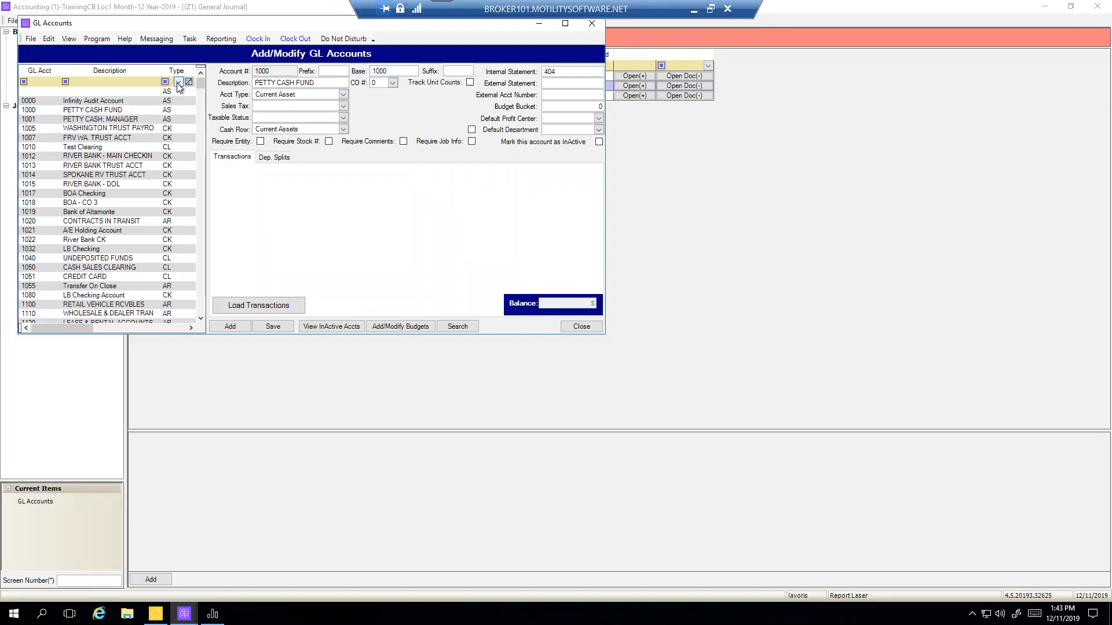
pyautogui.click(169, 101)
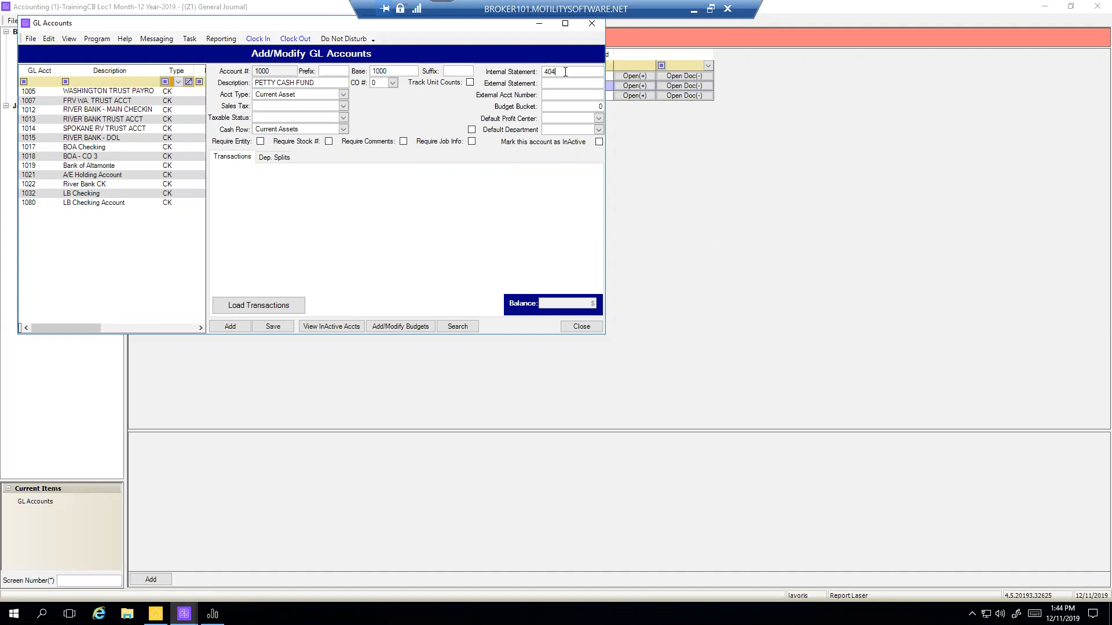
pyautogui.click(112, 93)
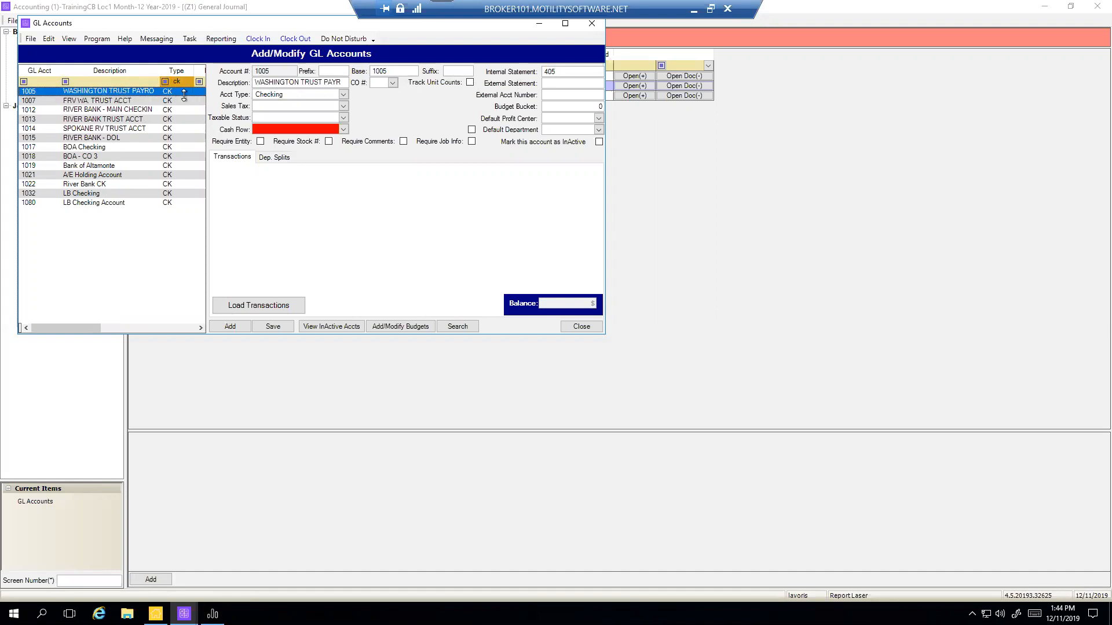
pyautogui.press('Down')
pyautogui.press('Down')
pyautogui.press('Down')
pyautogui.press('Down')
pyautogui.press('Down')
pyautogui.press('Down')
pyautogui.press('Down')
pyautogui.press('Down')
pyautogui.press('Down')
pyautogui.press('Down')
pyautogui.press('Down')
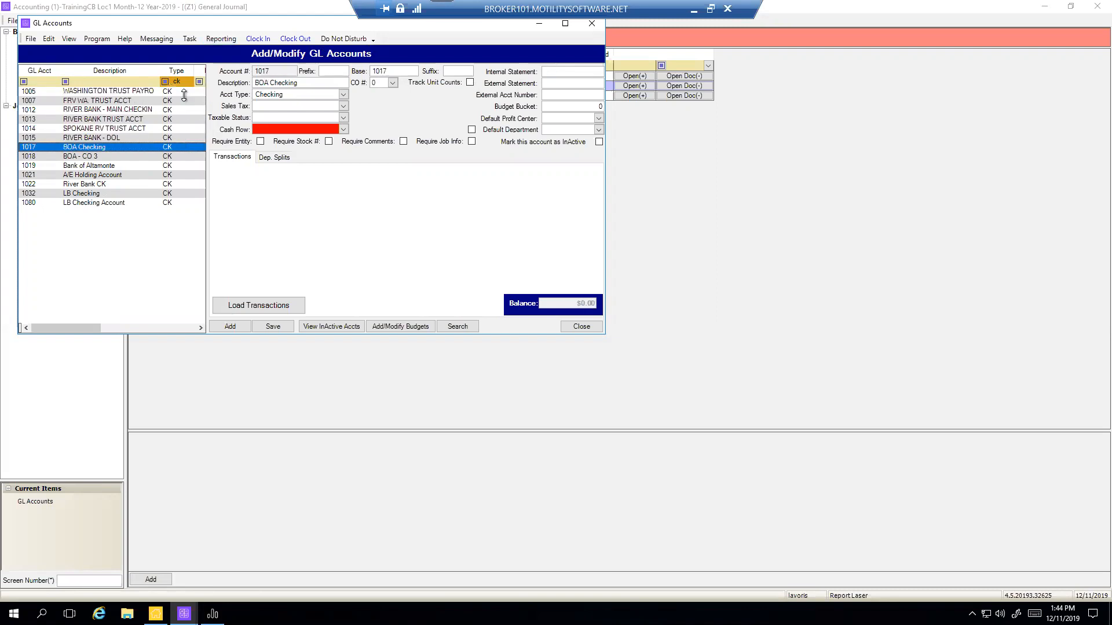
pyautogui.press('Up')
pyautogui.press('Up')
pyautogui.press('Up')
pyautogui.press('Up')
pyautogui.press('Up')
pyautogui.press('Up')
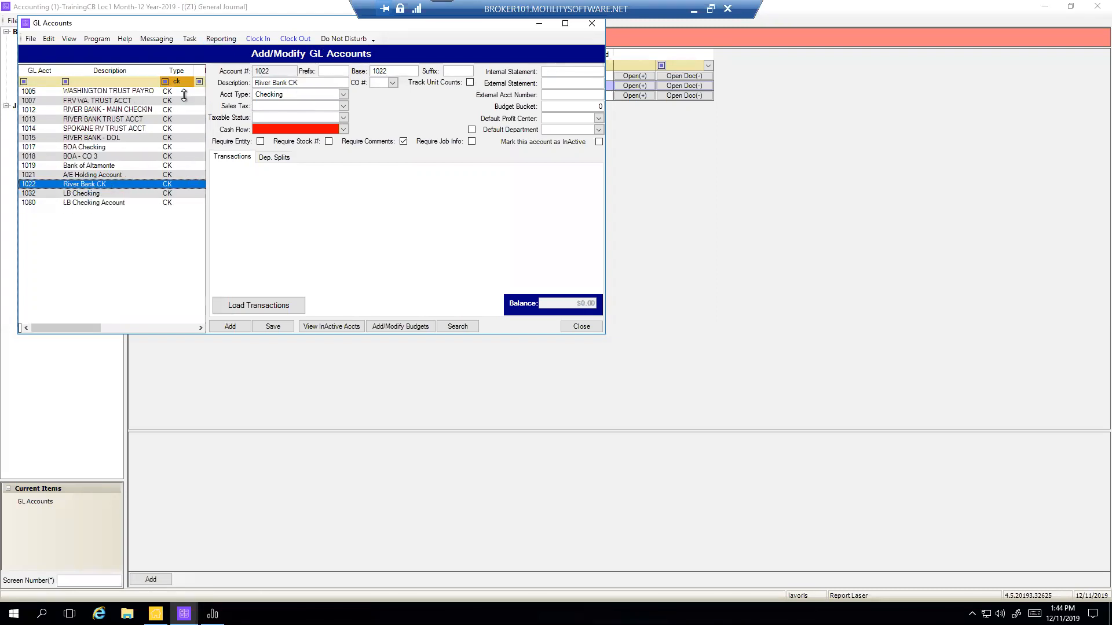
pyautogui.press('Up')
pyautogui.press('Up')
pyautogui.press('Up')
pyautogui.press('Up')
pyautogui.press('Up')
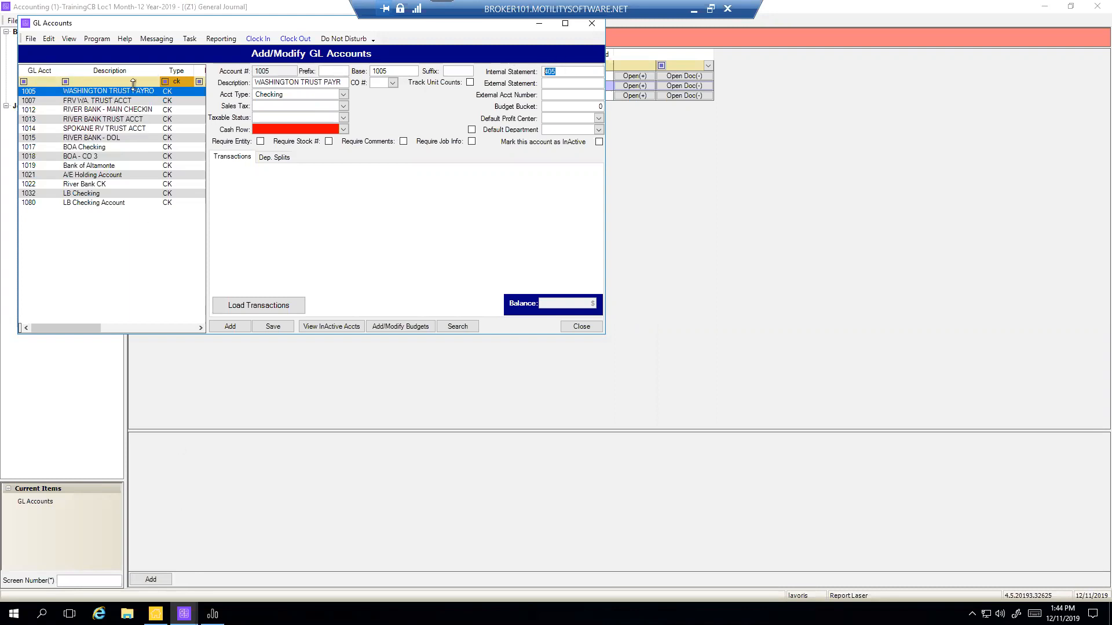
# - Switch to Infinity Reports and open Dealership Financial Statements from the General Ledger accounting reports
pyautogui.click(213, 613)
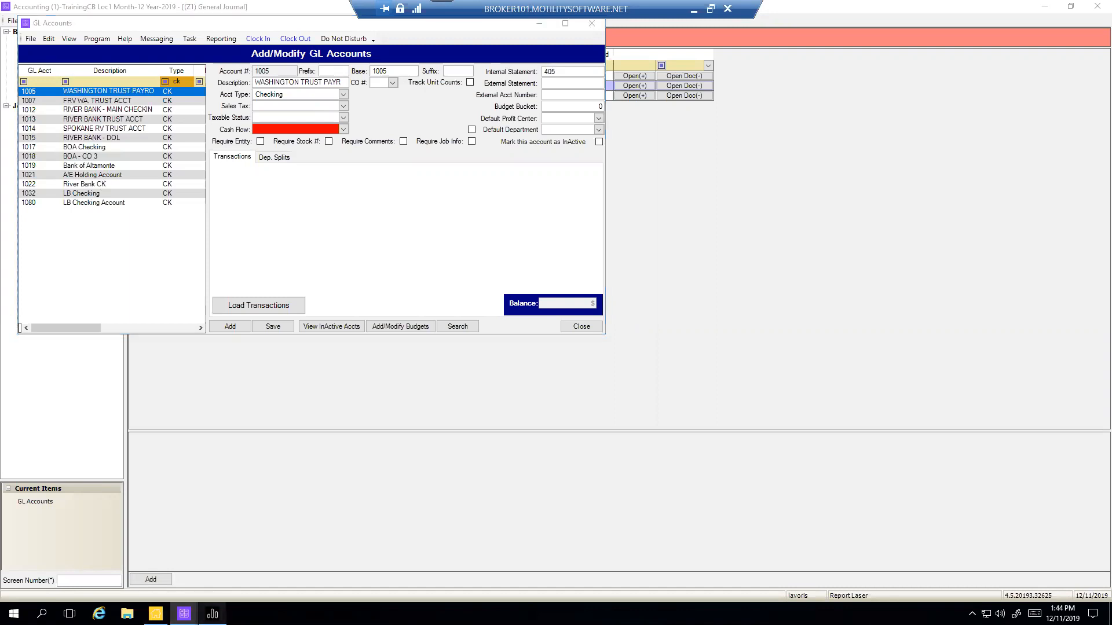
pyautogui.doubleClick(296, 43)
pyautogui.press('BackSpace')
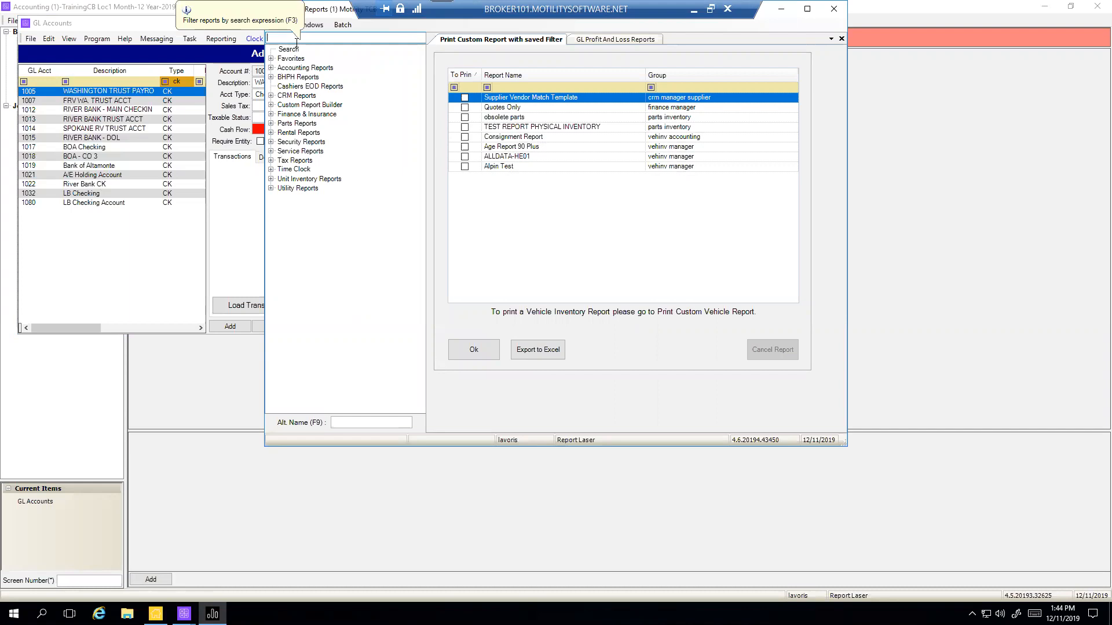
pyautogui.click(272, 69)
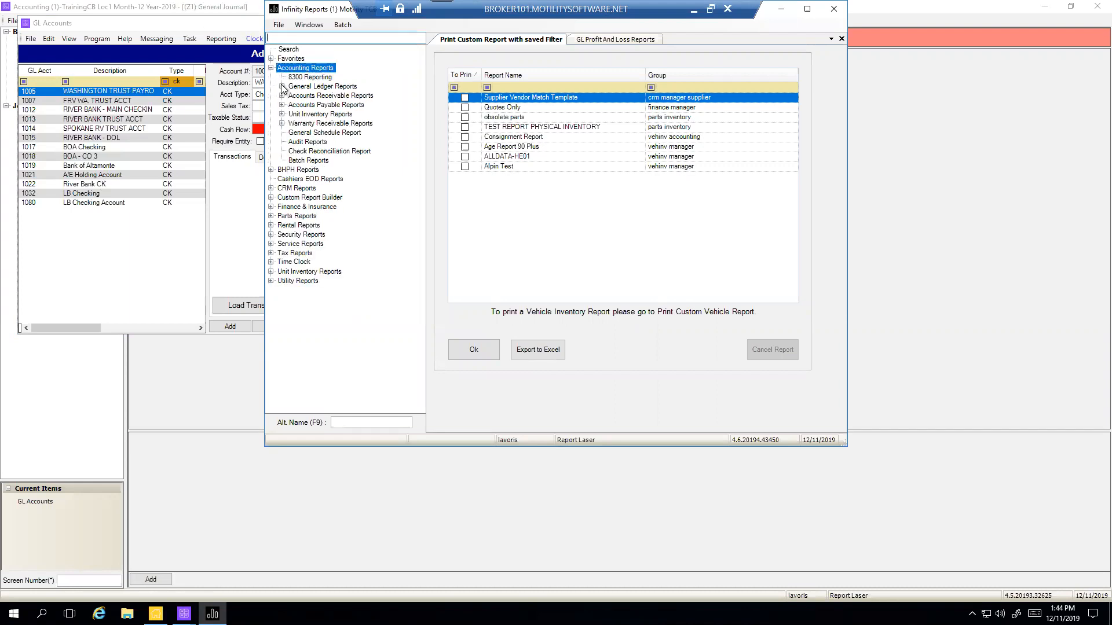
pyautogui.click(283, 87)
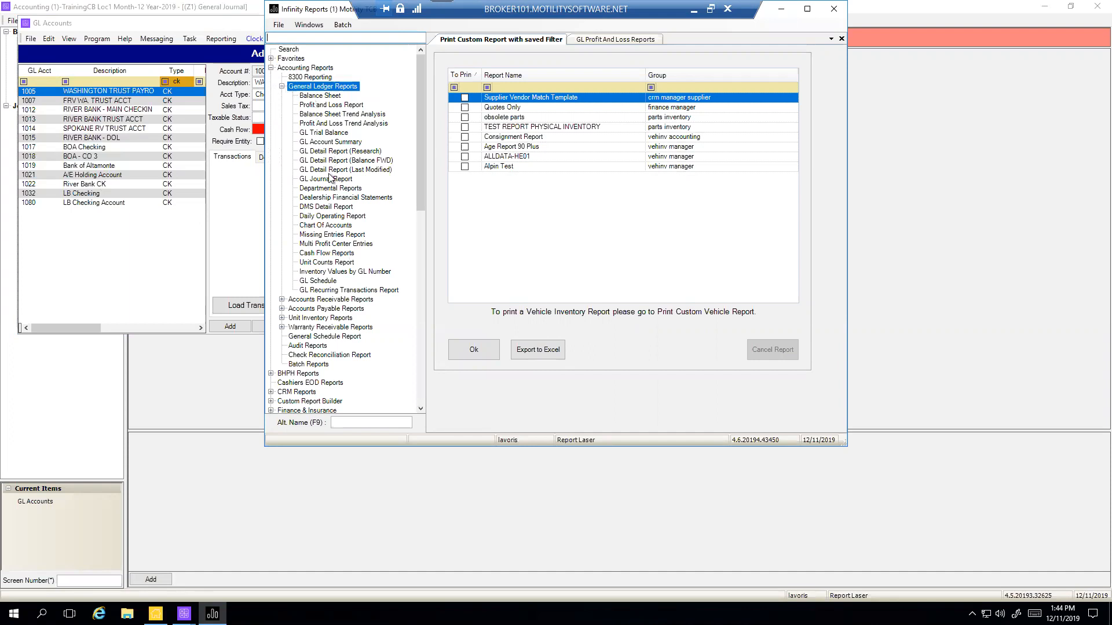
pyautogui.click(347, 199)
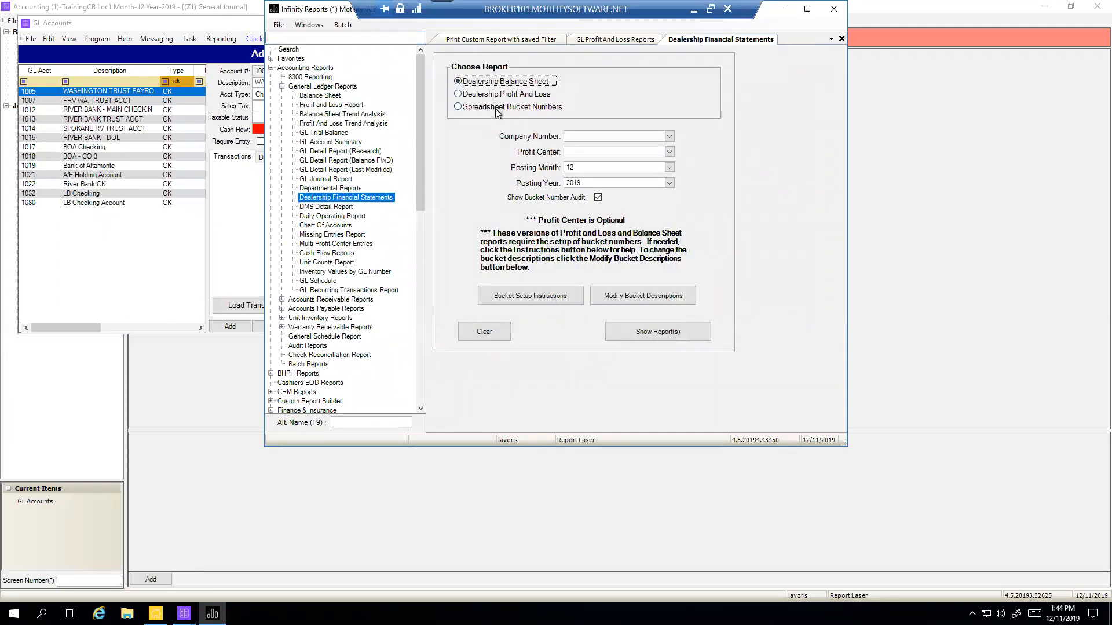
# - Generate the Dealership Profit And Loss report for posting month 11 of 2019
pyautogui.click(502, 95)
pyautogui.click(506, 82)
pyautogui.click(506, 94)
pyautogui.click(509, 83)
pyautogui.click(514, 96)
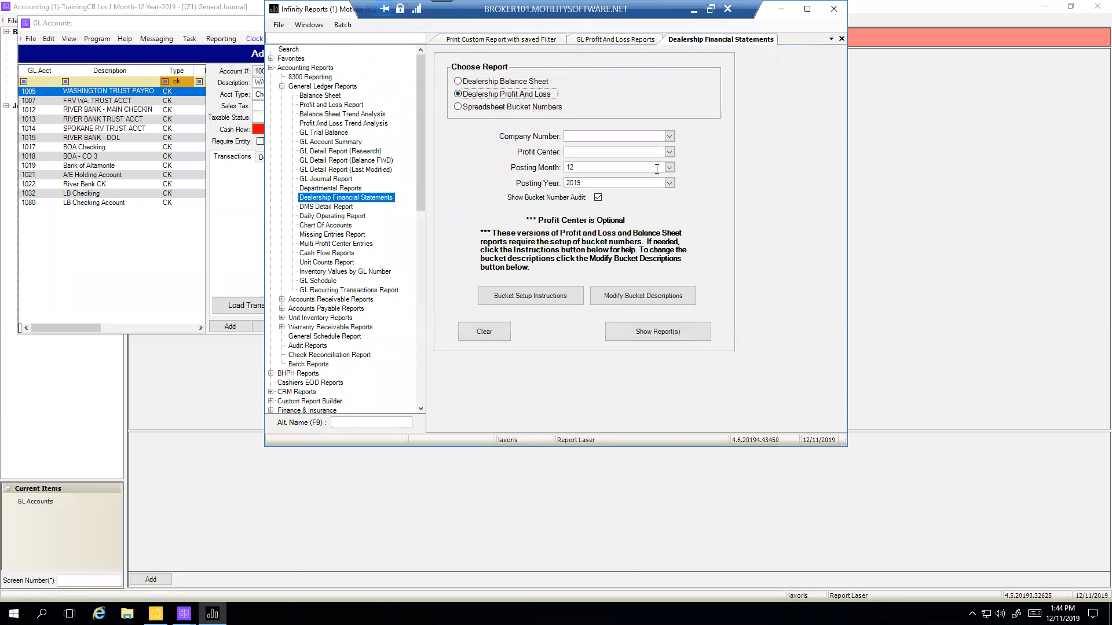
pyautogui.click(669, 168)
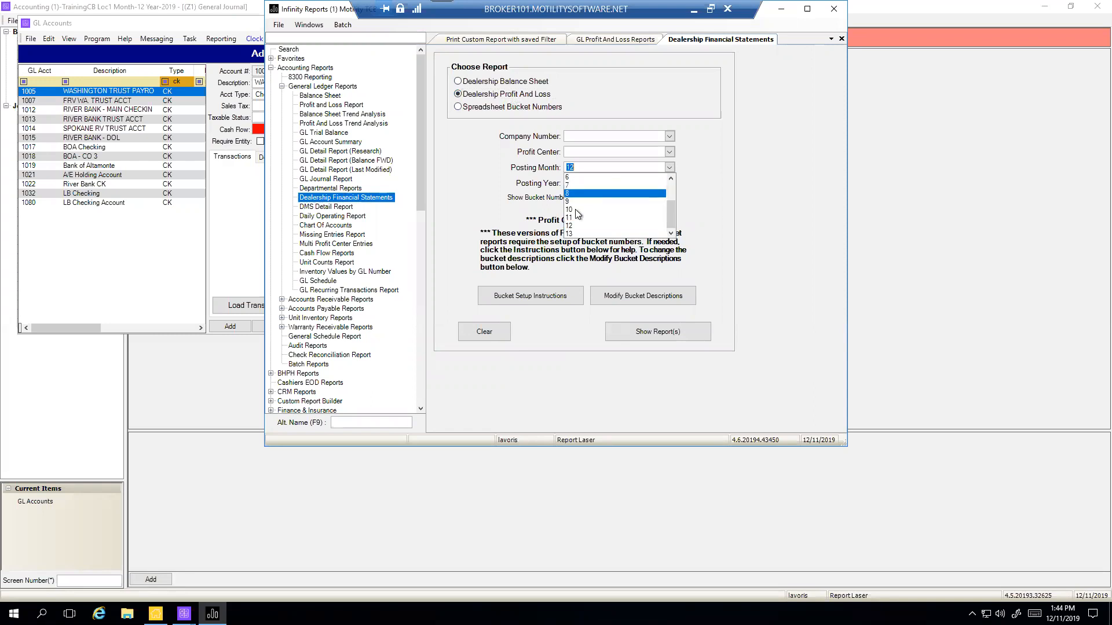
pyautogui.click(592, 206)
pyautogui.click(654, 335)
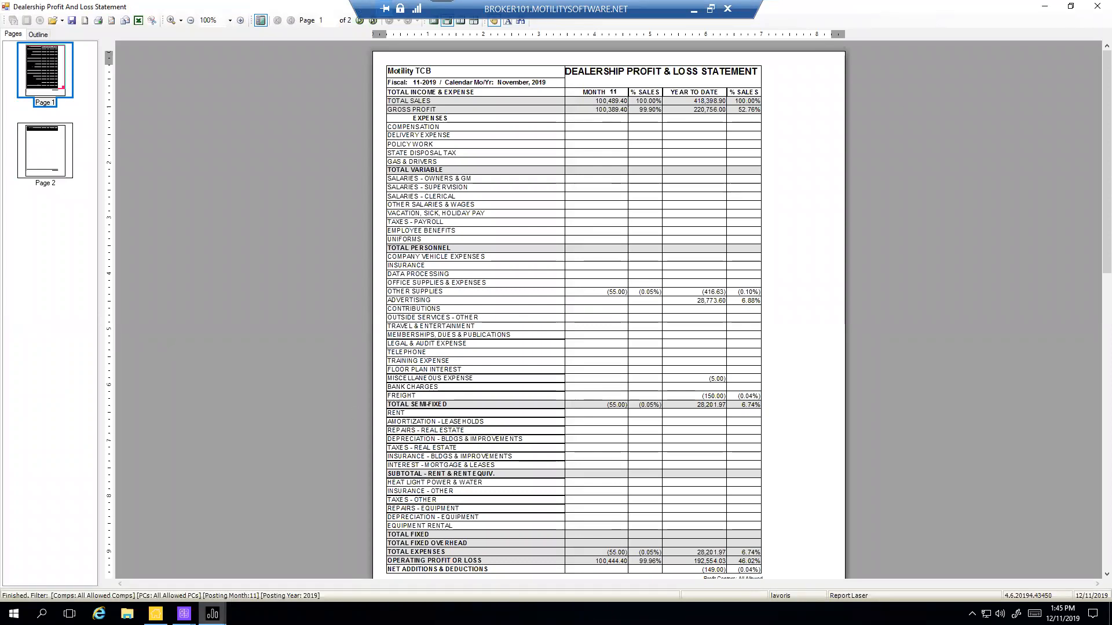
# - Review the GL Accounts Internal Statement Audit, and close both the audit and the profit and loss report
pyautogui.moveTo(212, 614)
pyautogui.click(196, 562)
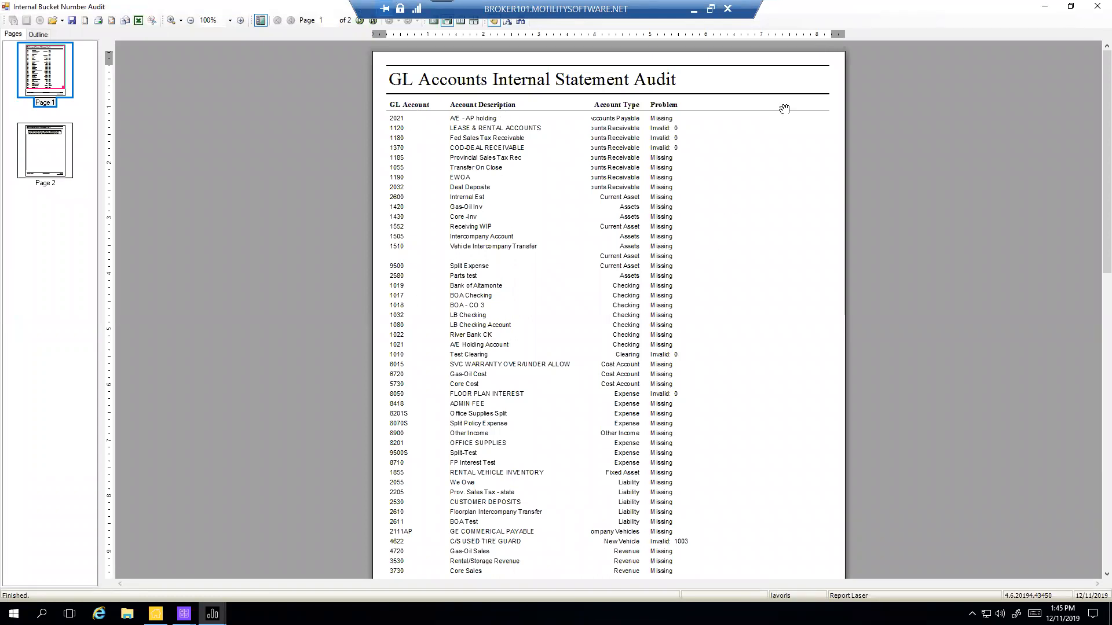
pyautogui.click(1095, 7)
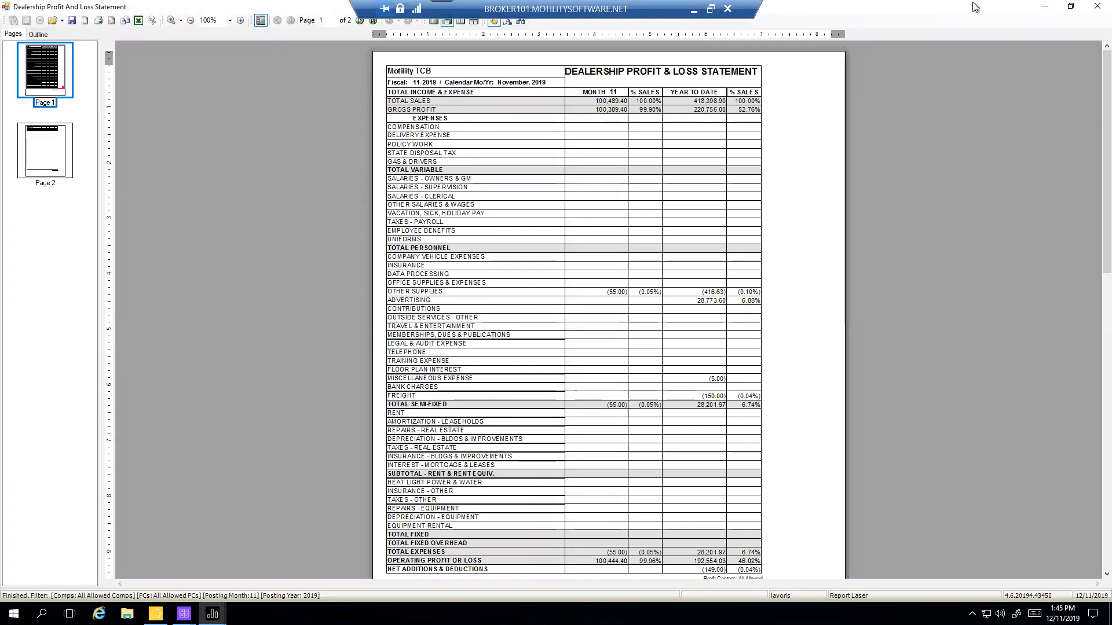
pyautogui.click(1091, 13)
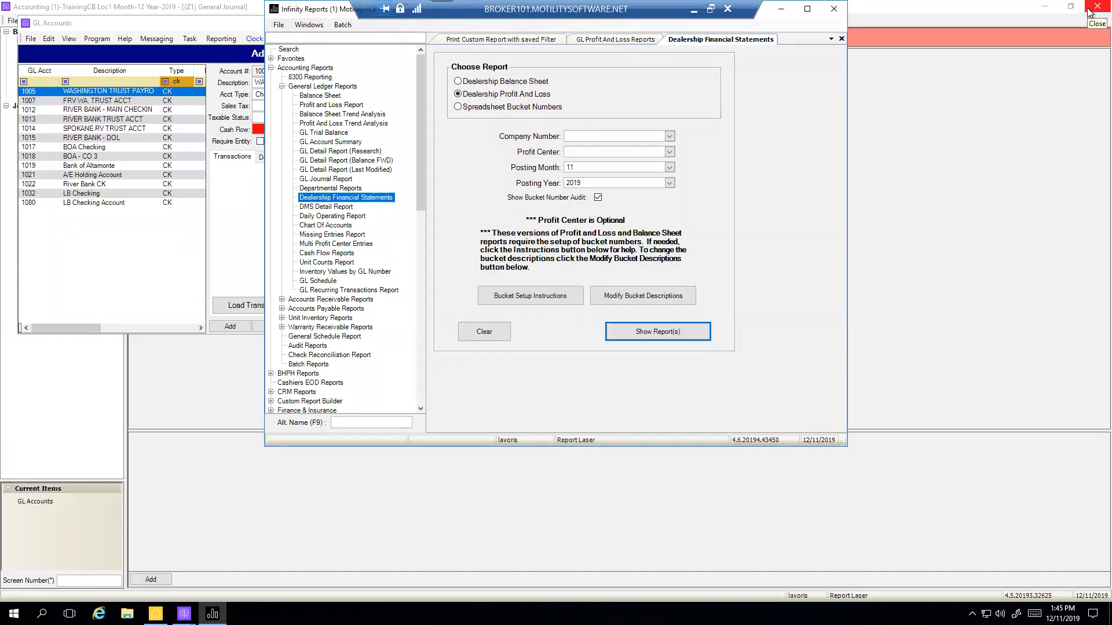
# - Generate the Spreadsheet Bucket Numbers report for posting month 11 of 2019
pyautogui.click(475, 110)
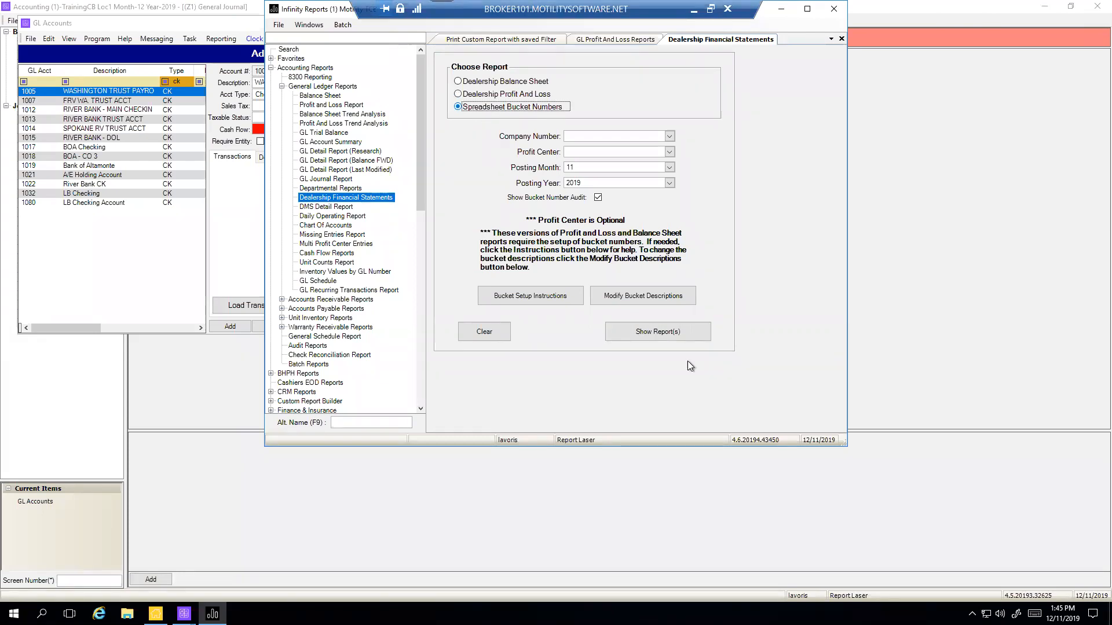
pyautogui.click(665, 331)
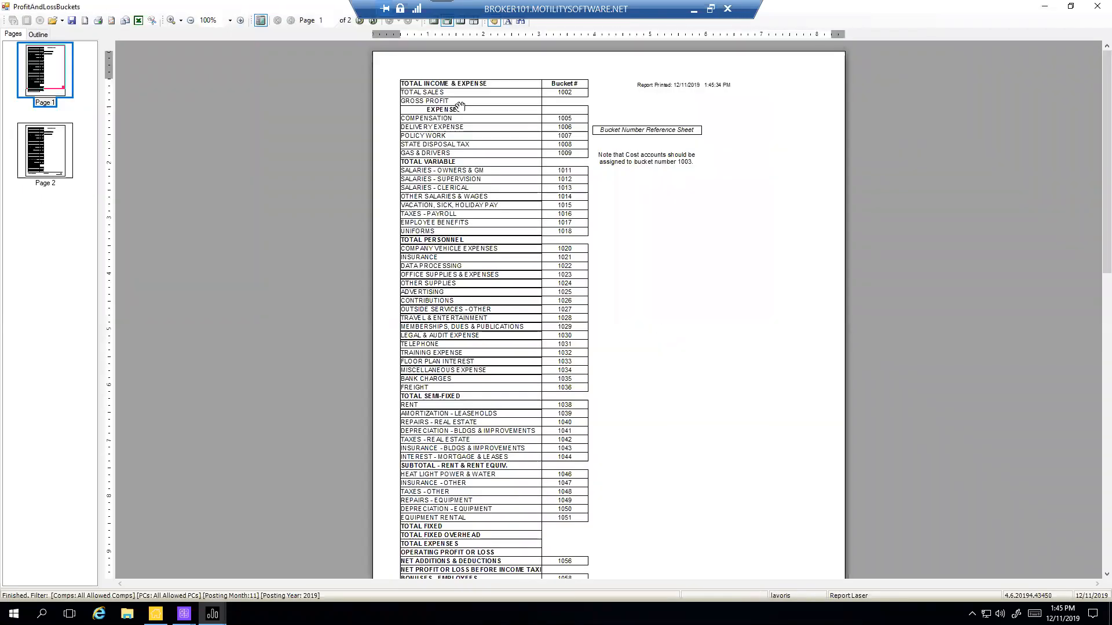
# - Close the Internal Bucket Number Audit report and bring up the Dealership Balance Sheet Buckets sheet for review
pyautogui.moveTo(212, 613)
pyautogui.click(201, 565)
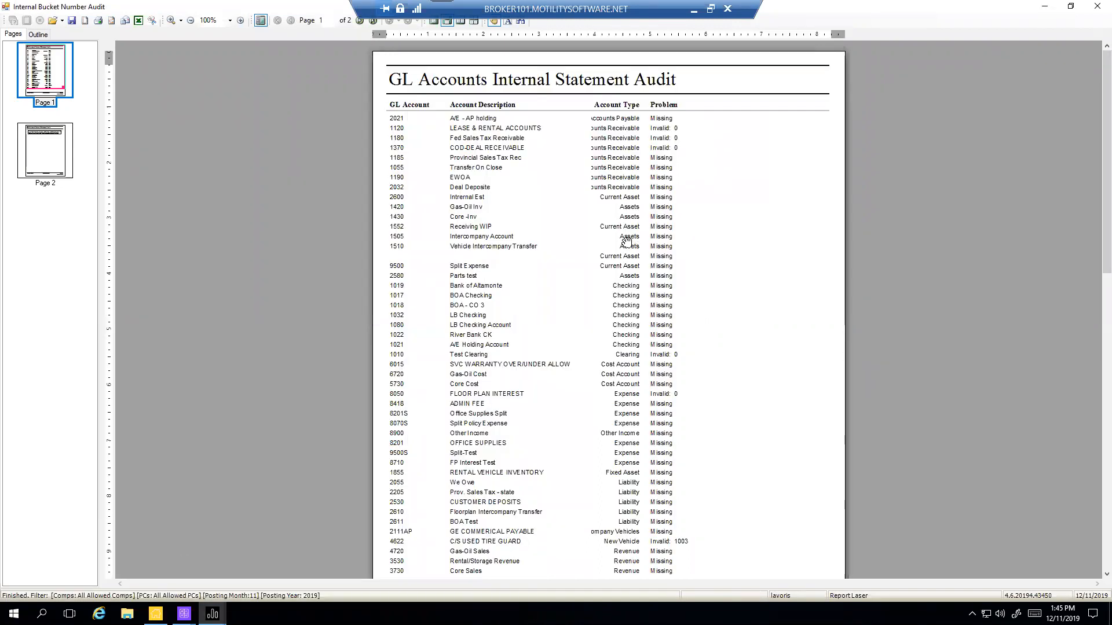
pyautogui.click(1098, 6)
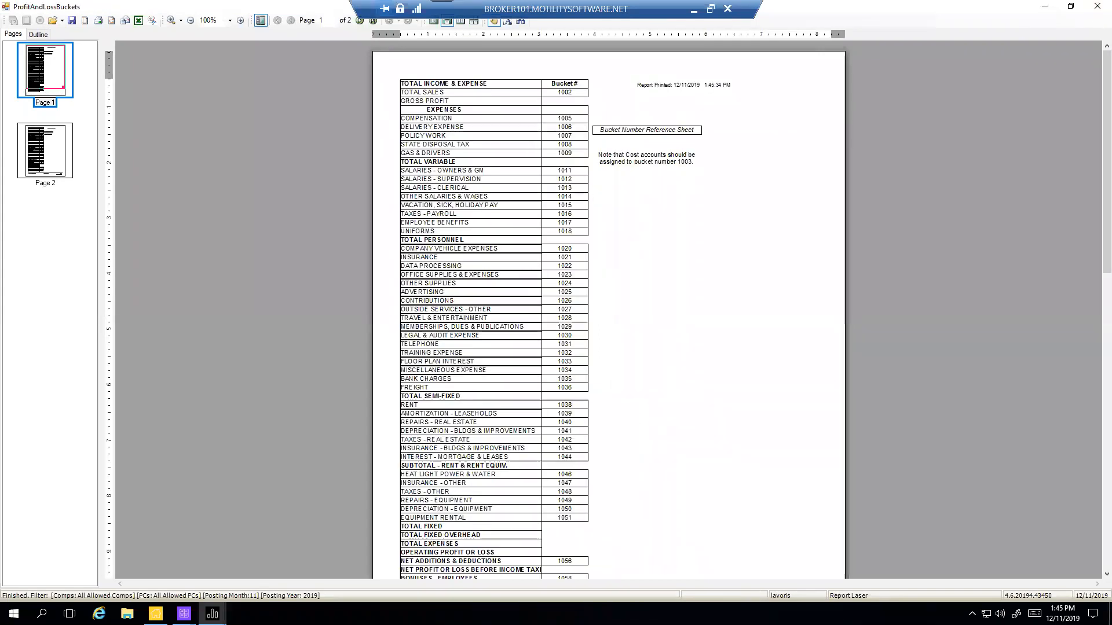
pyautogui.moveTo(212, 613)
pyautogui.click(235, 587)
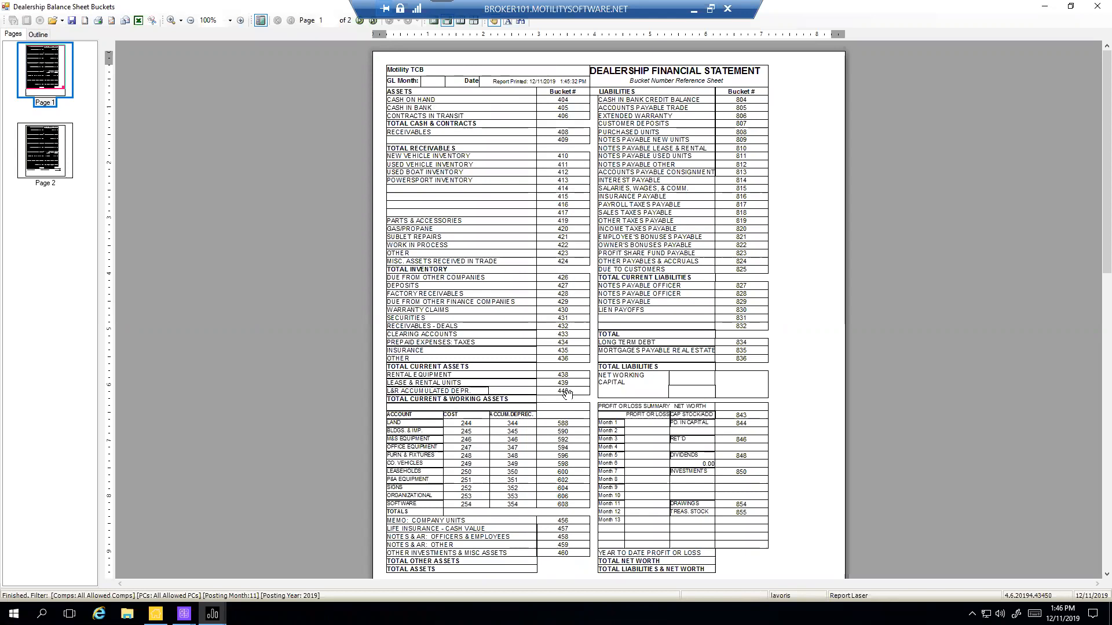
# - Review the asset and liability bucket numbers on the first page of the Dealership Balance Sheet Buckets sheet
pyautogui.scroll(-5, 563, 383)
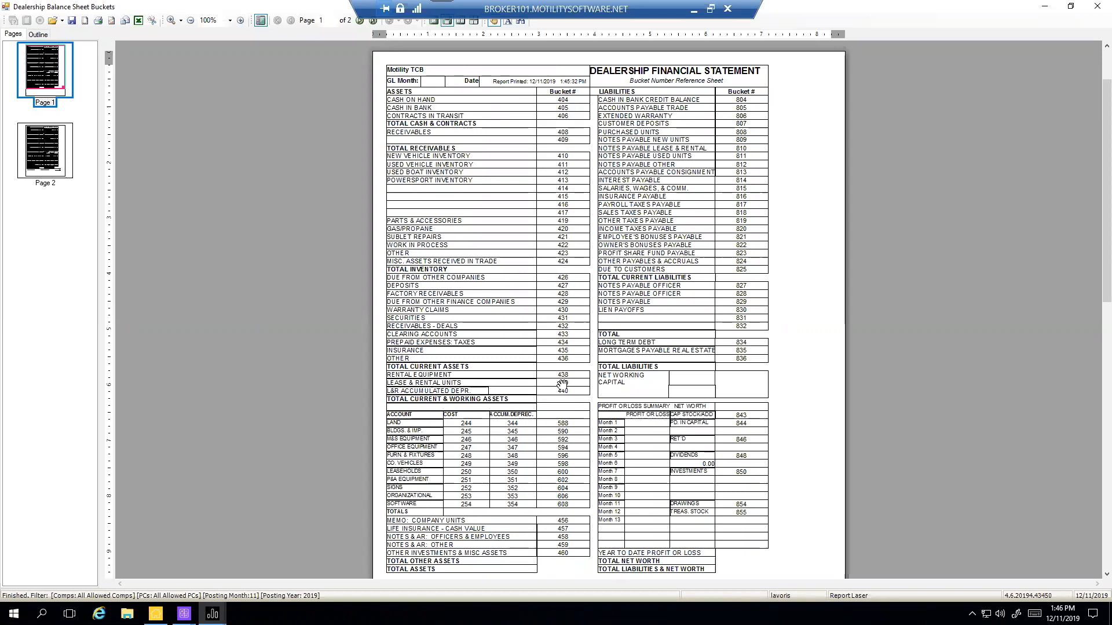
pyautogui.scroll(4, 566, 381)
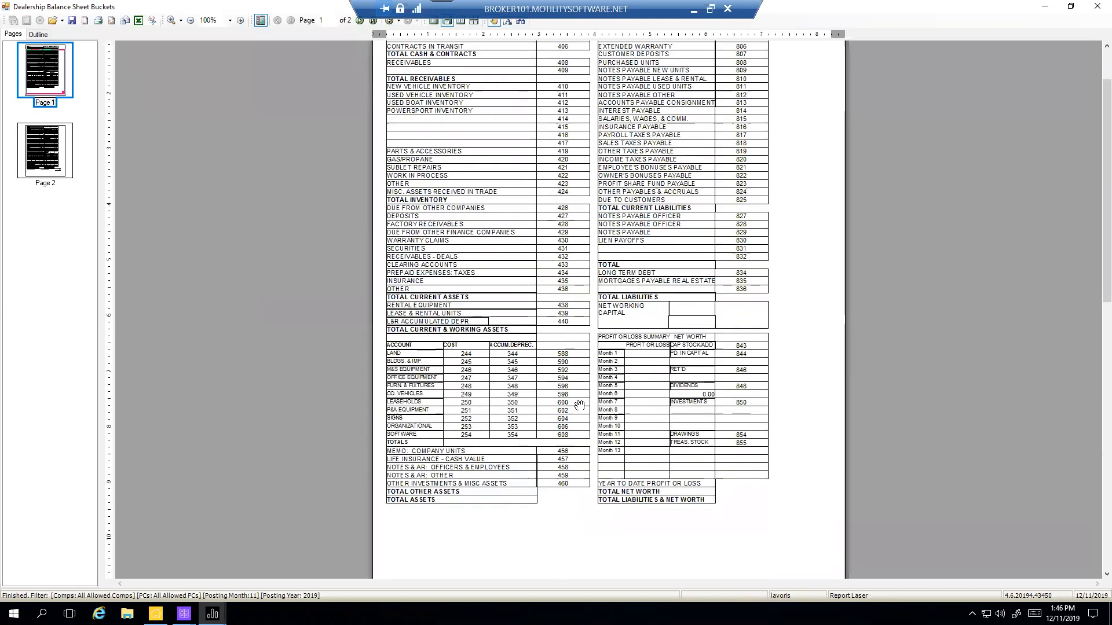
pyautogui.scroll(1, 562, 306)
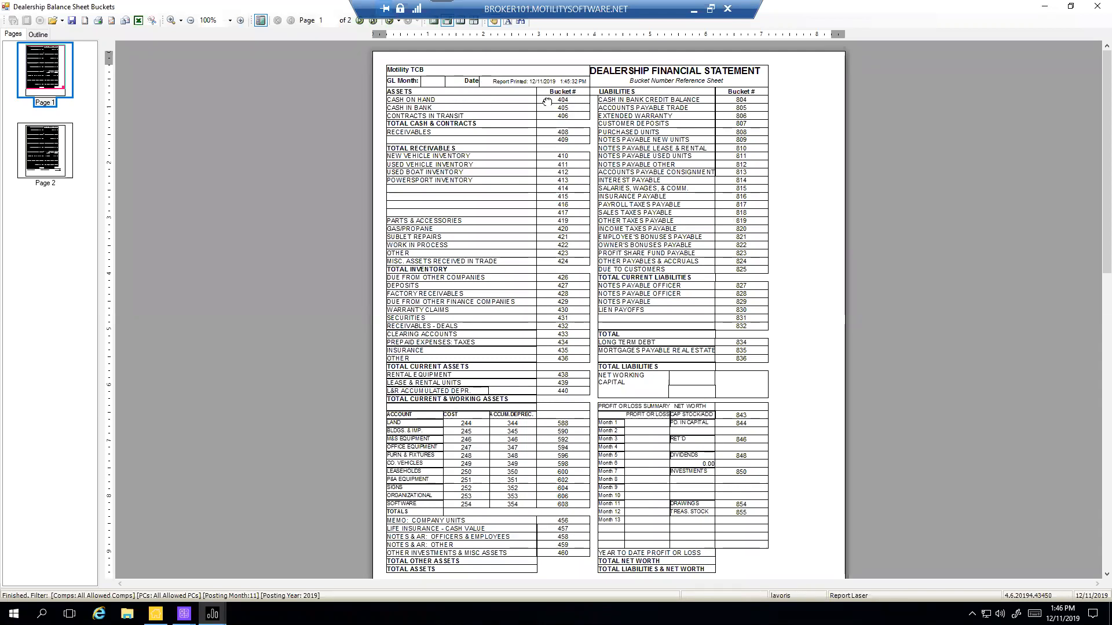
pyautogui.moveTo(547, 102); pyautogui.dragTo(547, 100)
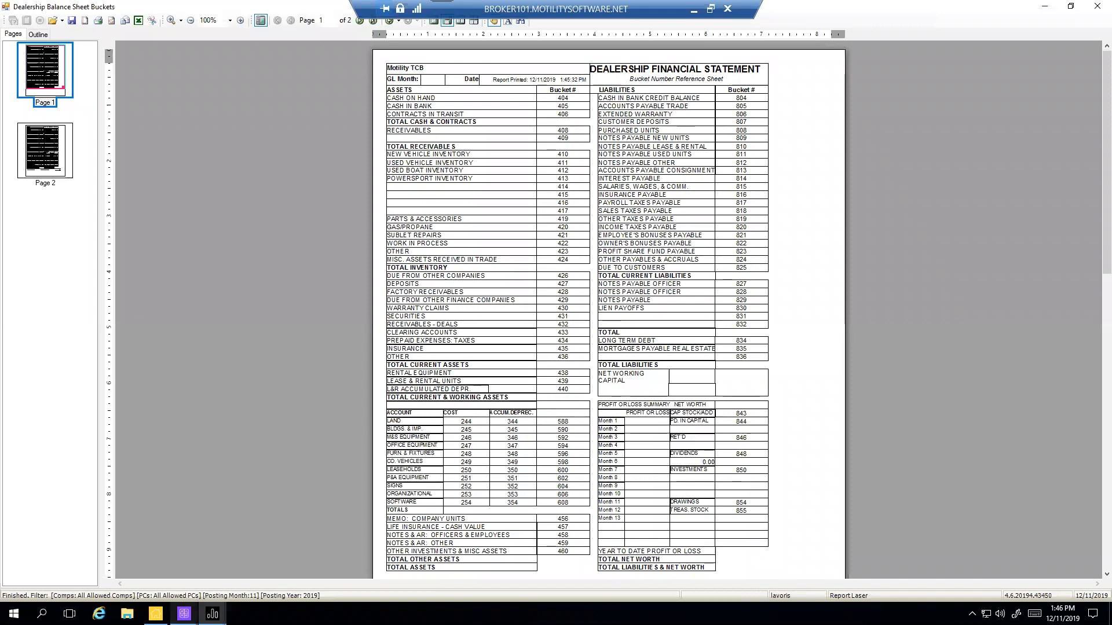
# - Check the internal statement numbers of the first three checking accounts in GL Accounts, and return to the Dealership Balance Sheet Buckets sheet
pyautogui.click(184, 614)
pyautogui.click(243, 565)
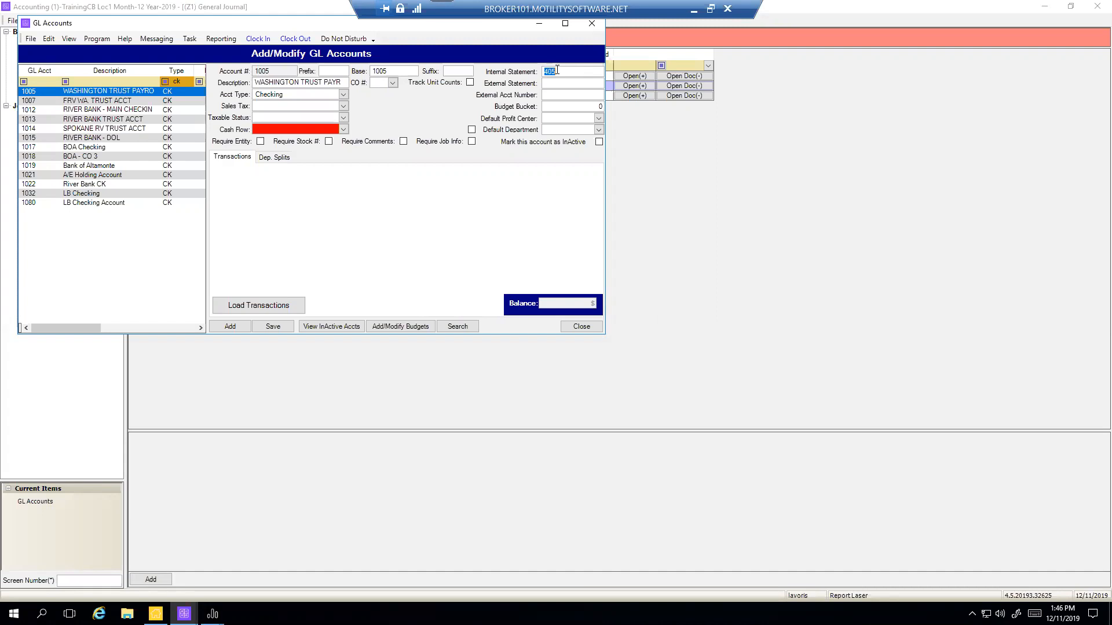
pyautogui.click(102, 102)
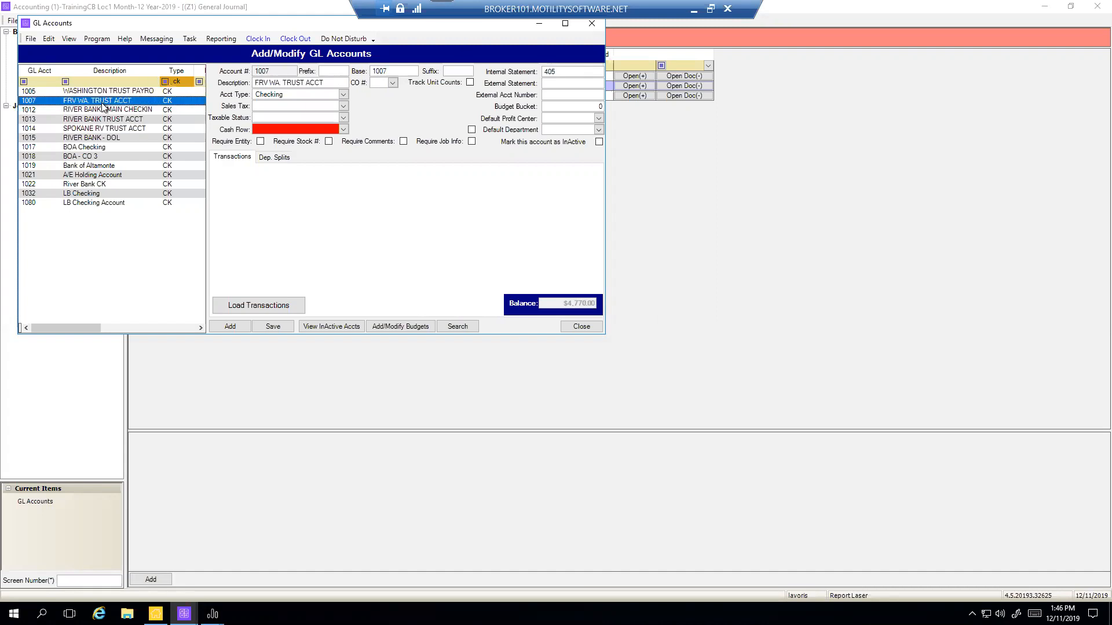
pyautogui.click(111, 118)
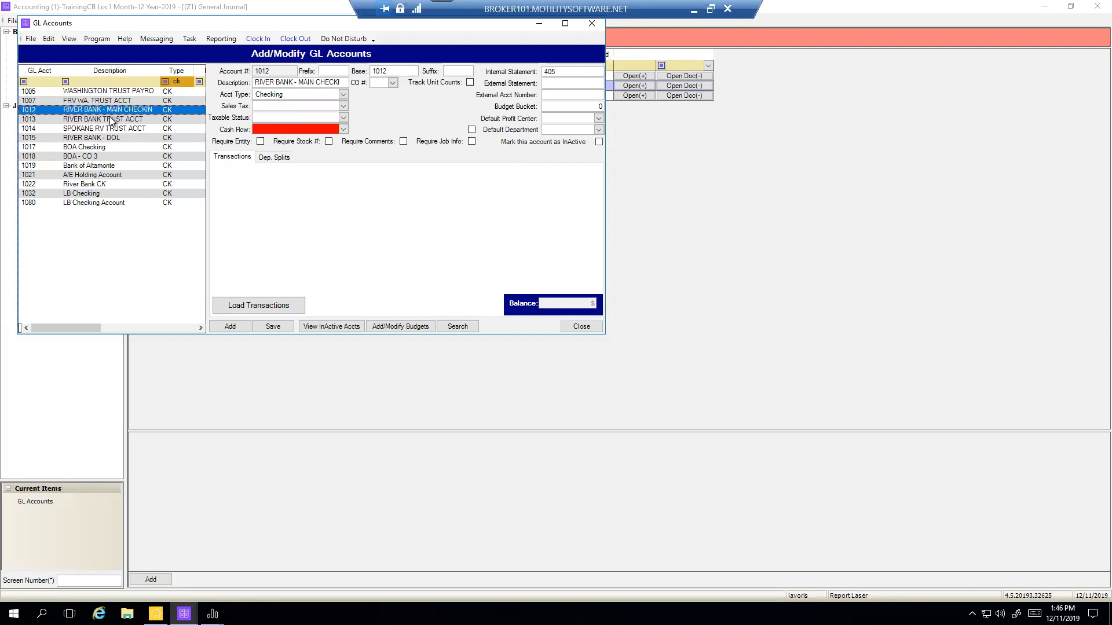
pyautogui.click(122, 91)
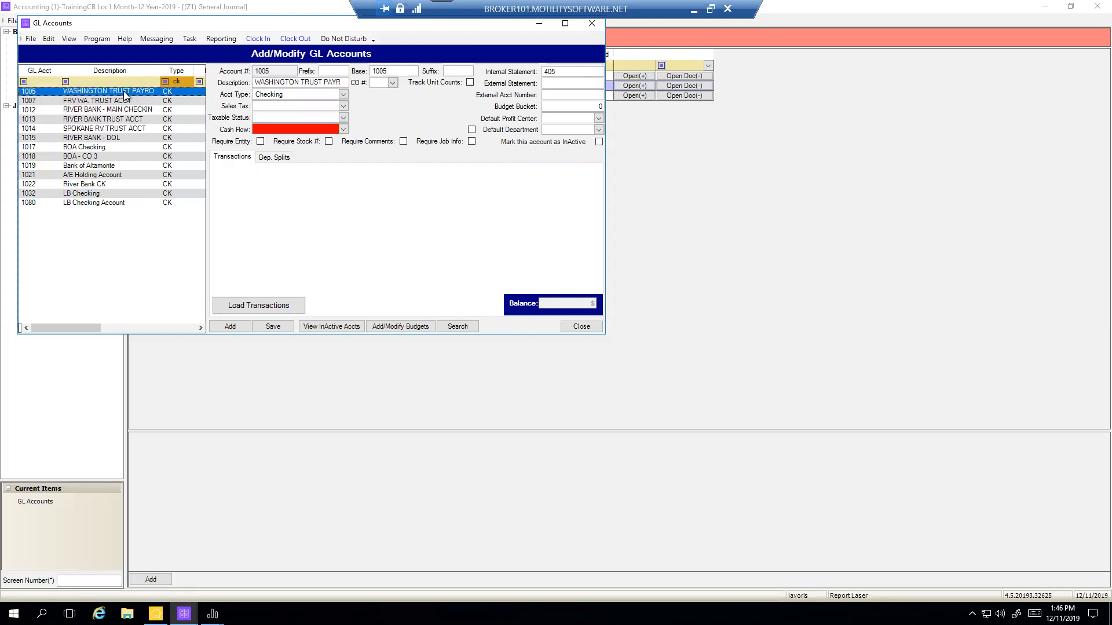
pyautogui.click(212, 614)
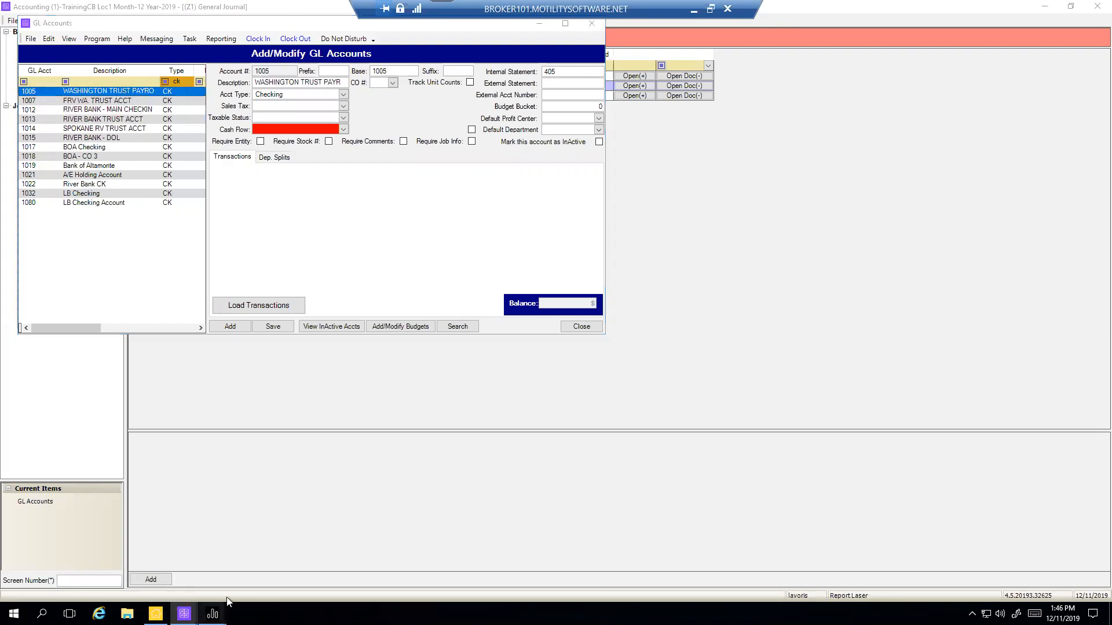
pyautogui.click(249, 565)
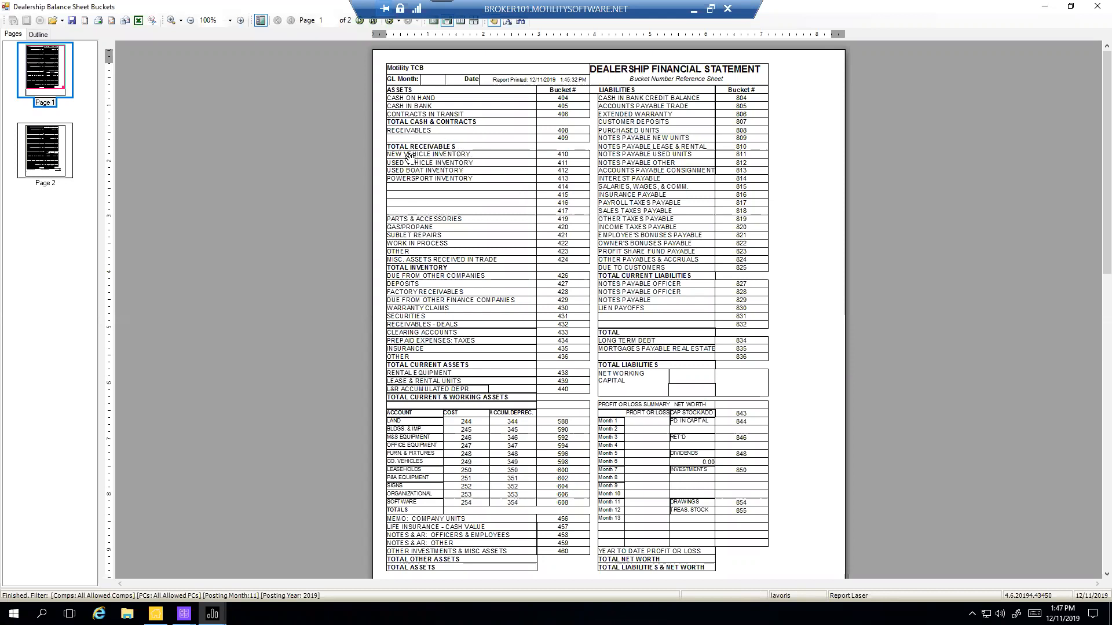
# - Switch to Infinity Reports, look through the editable bucket descriptions, including blank bucket 409, and exit without saving
pyautogui.click(212, 614)
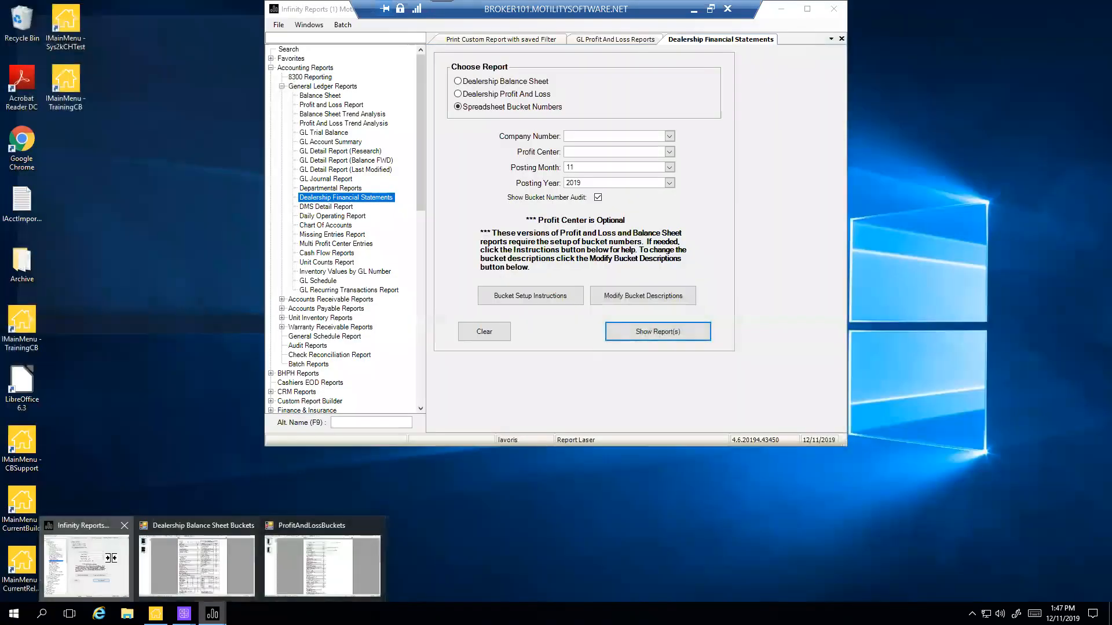
pyautogui.click(118, 564)
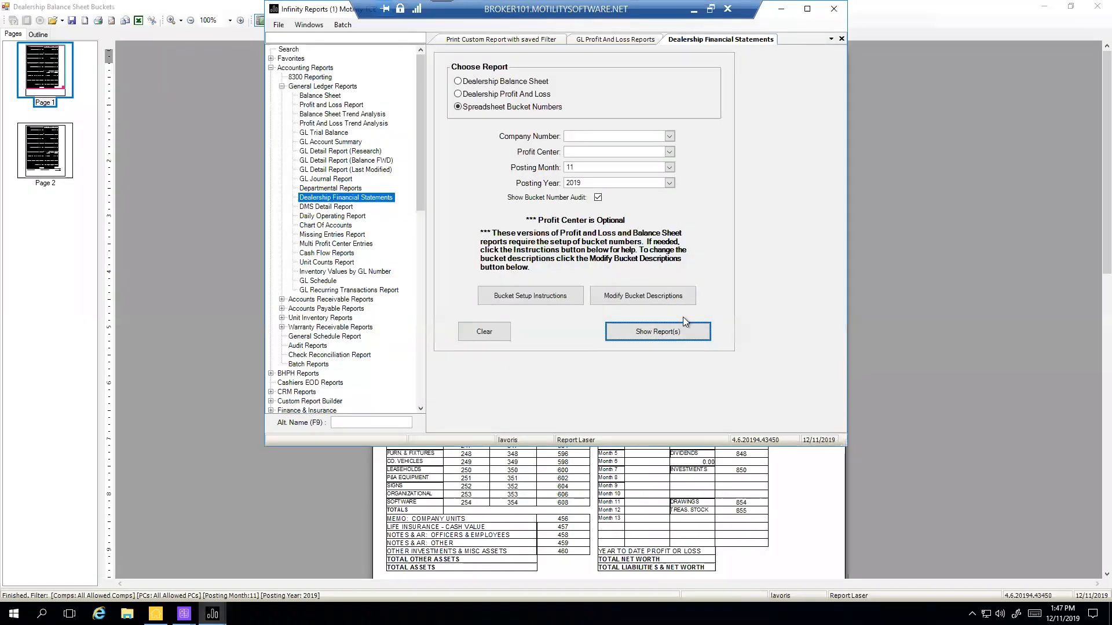
pyautogui.click(643, 296)
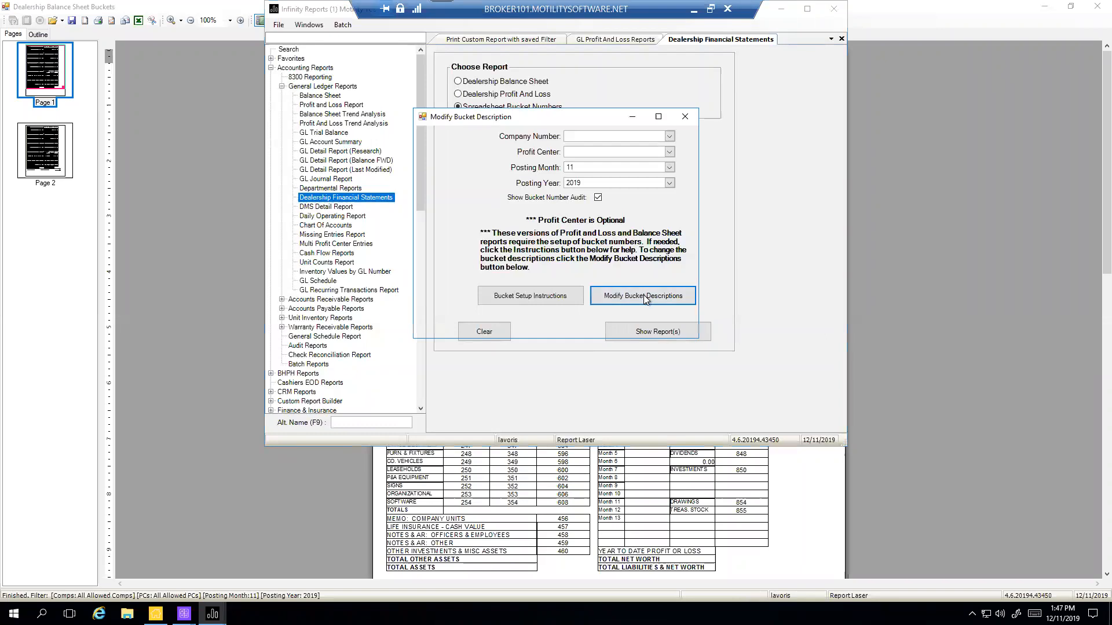
pyautogui.click(545, 161)
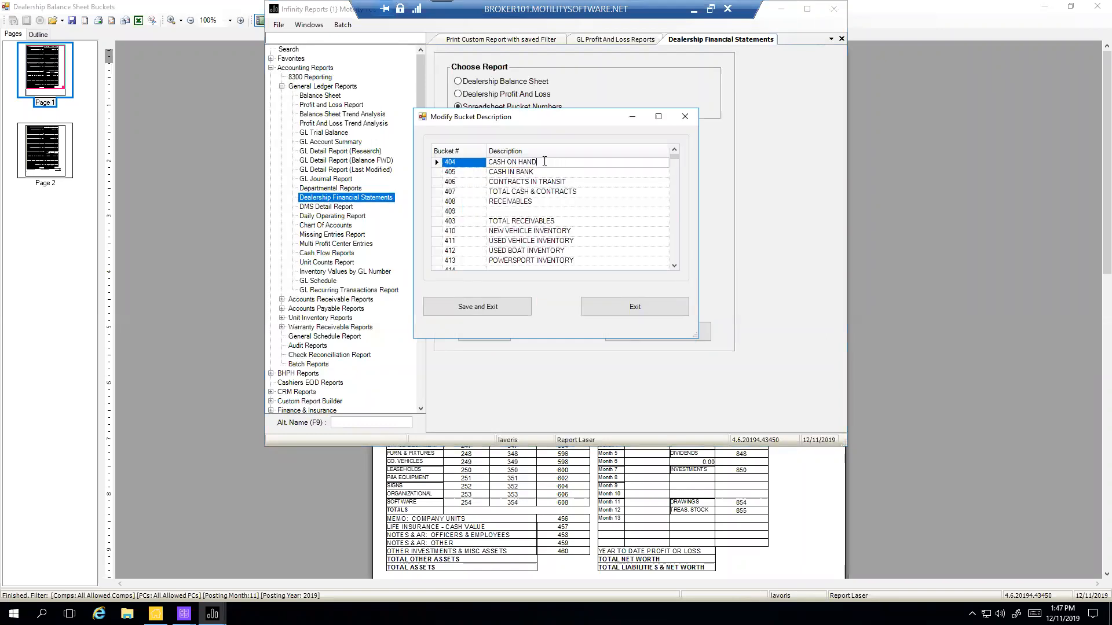
pyautogui.click(494, 213)
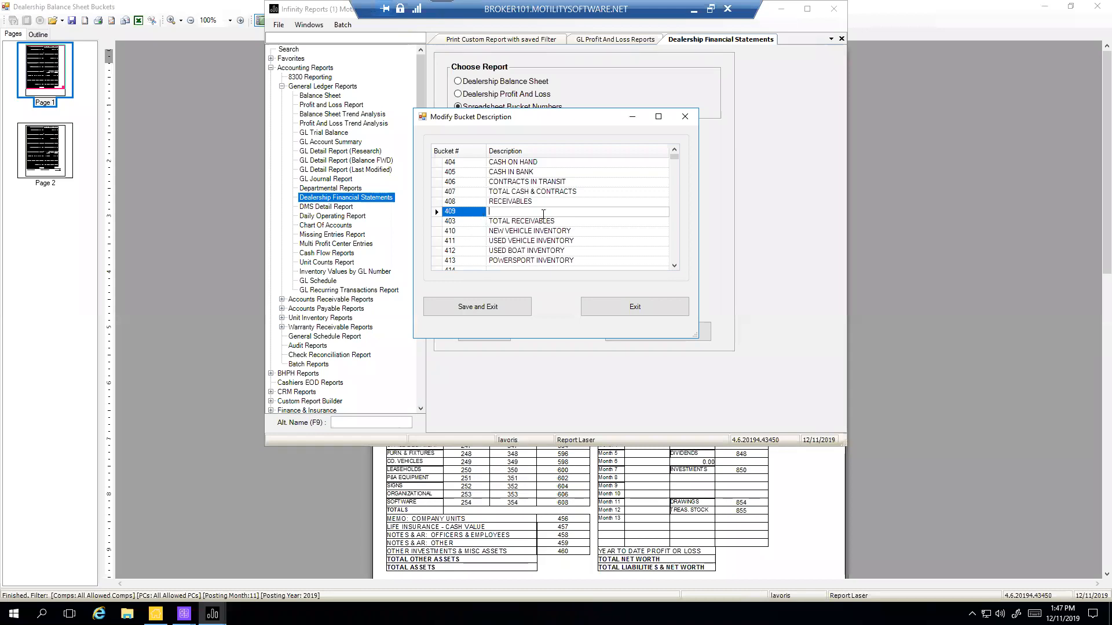
pyautogui.scroll(-10, 676, 256)
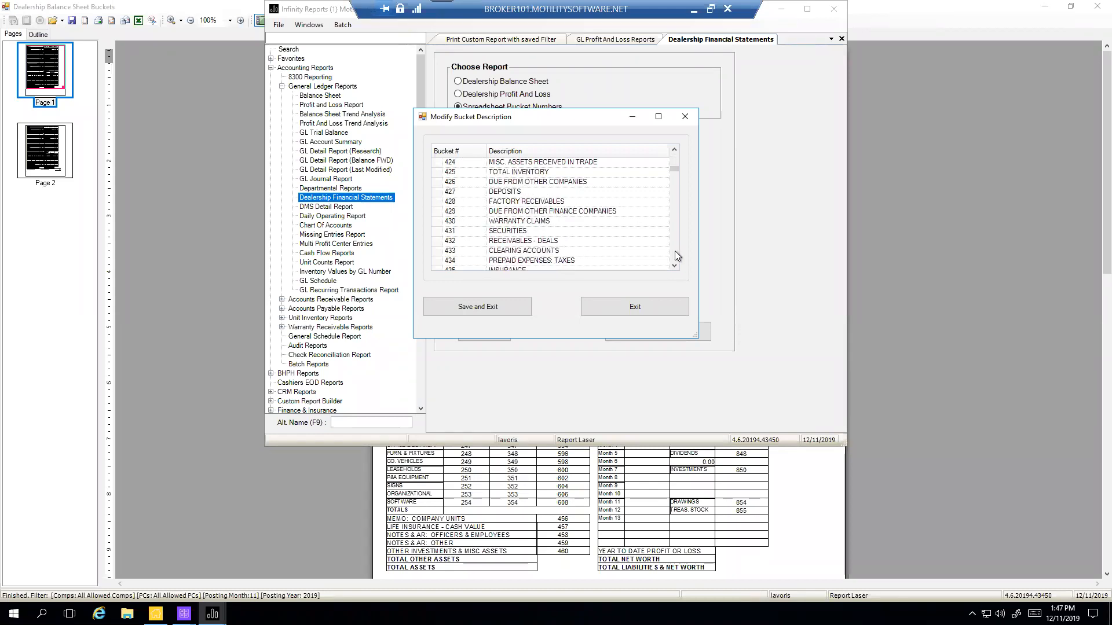
pyautogui.moveTo(672, 175); pyautogui.dragTo(668, 138)
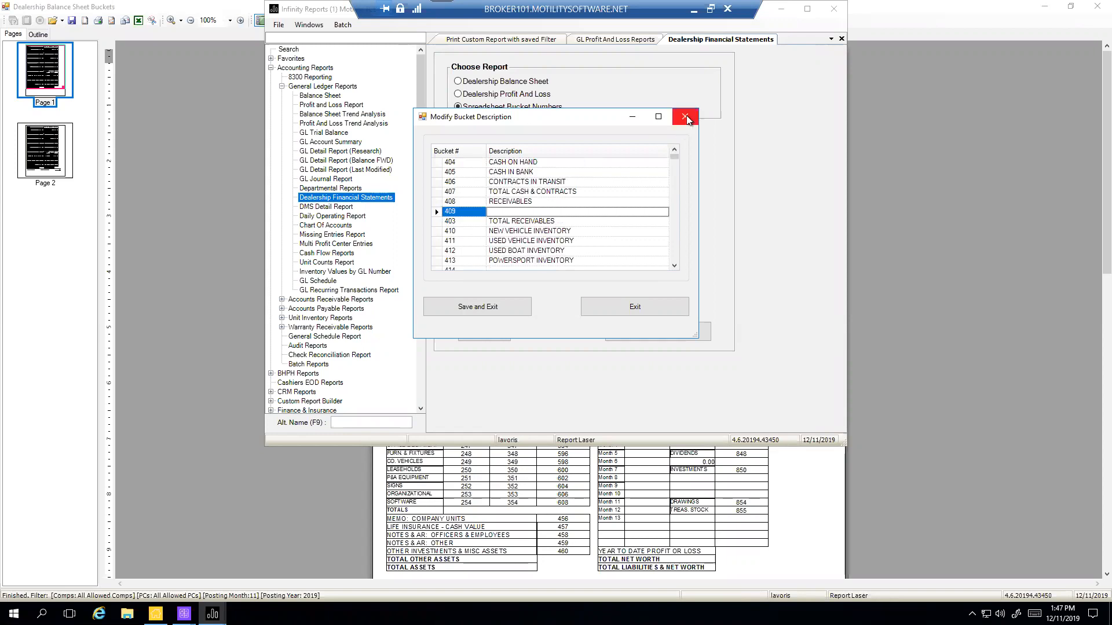
pyautogui.click(634, 306)
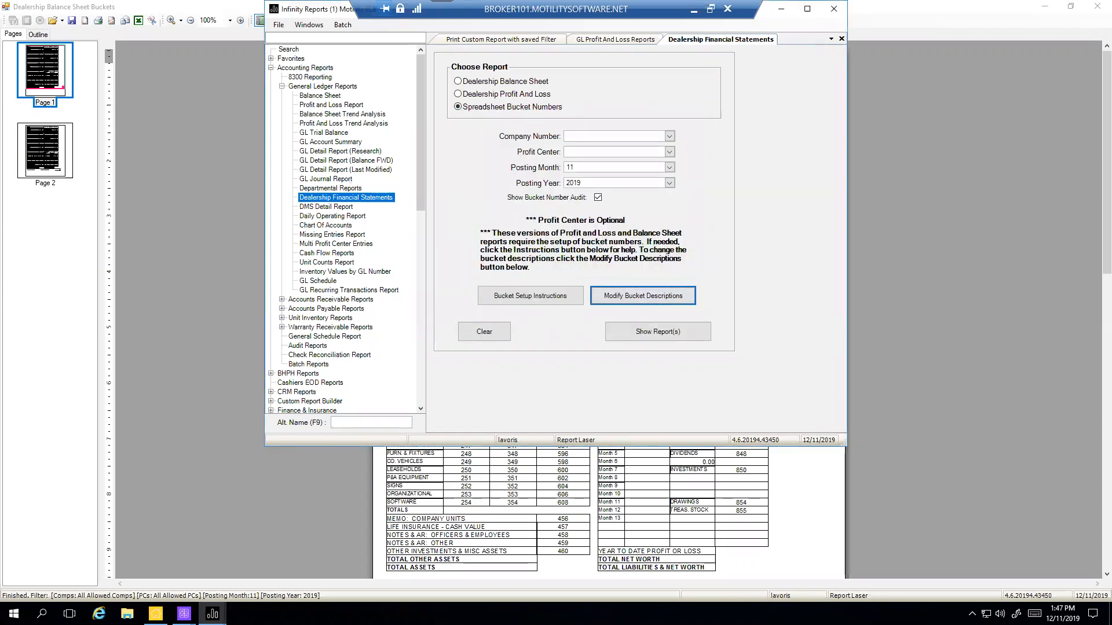
# - Bring up the ProfitAndLossBuckets sheet to review the income and expense bucket numbers
pyautogui.moveTo(212, 613)
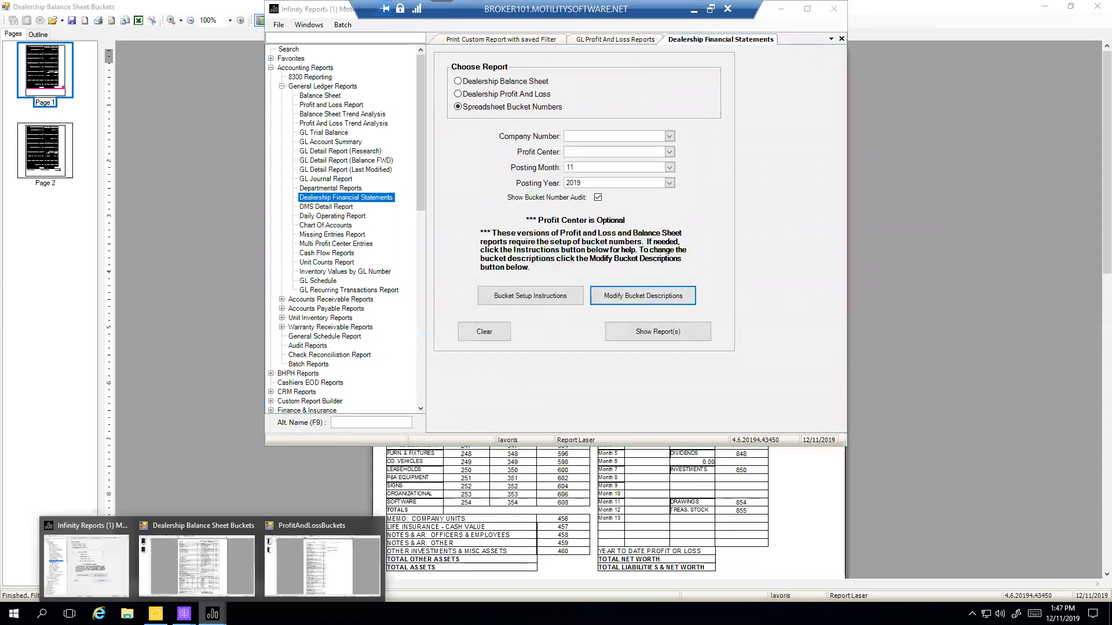
pyautogui.click(289, 582)
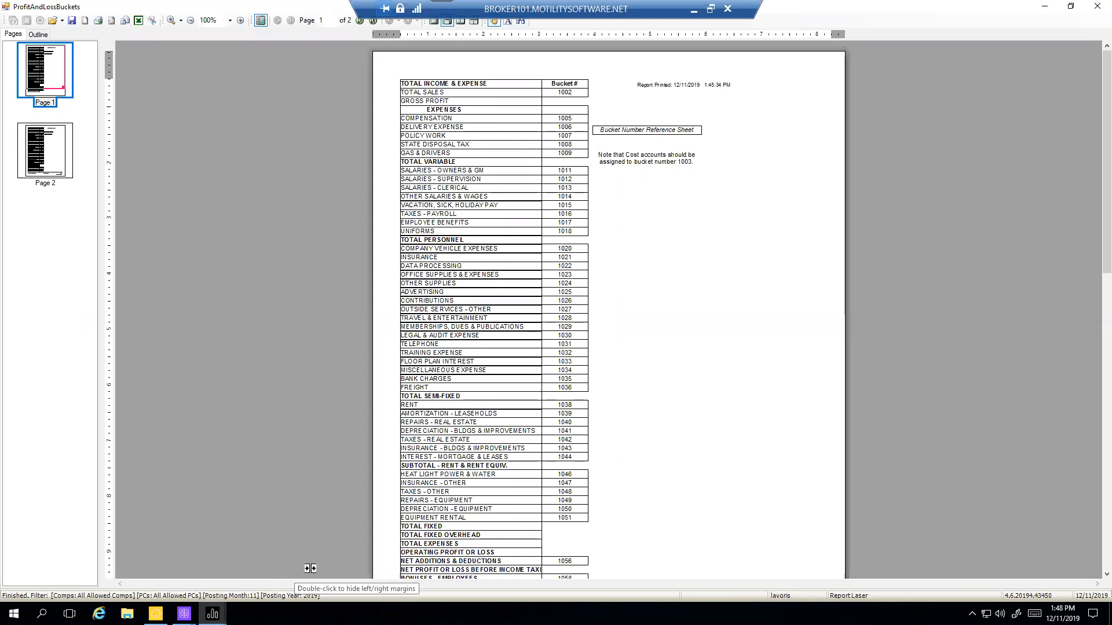
# - Switch to Accounting, close the GL Accounts window and look over the available accounting tools
pyautogui.click(183, 614)
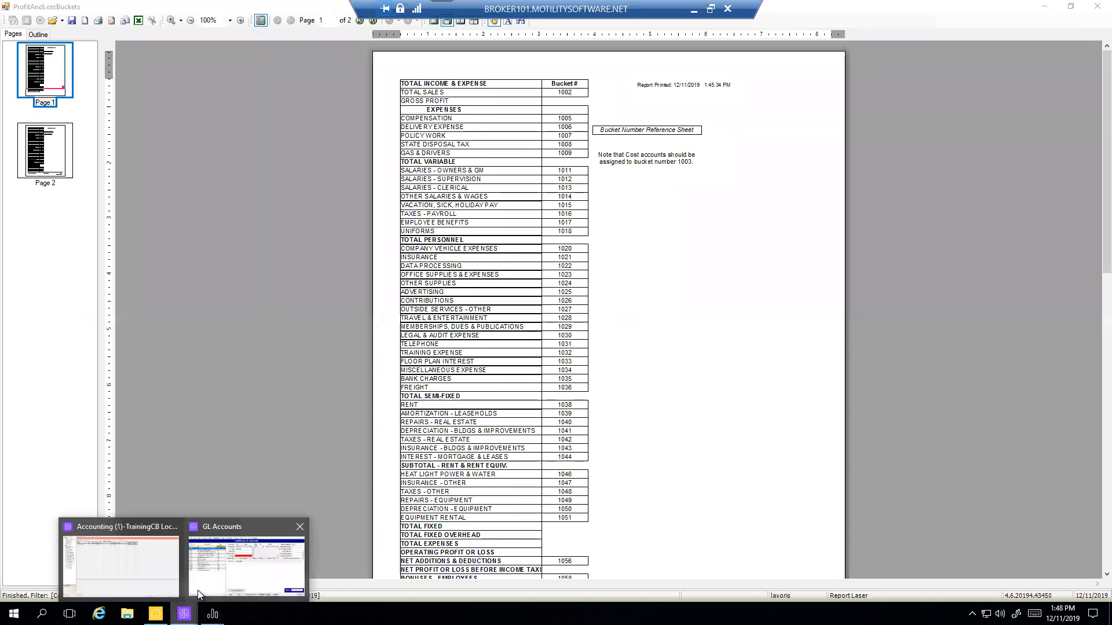
pyautogui.click(162, 579)
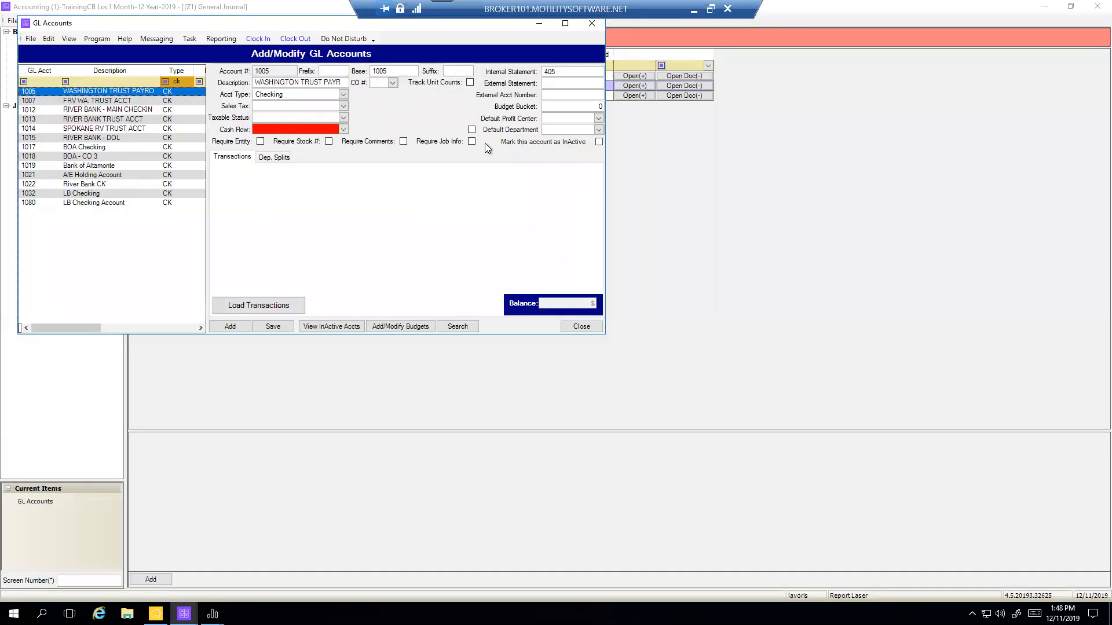
pyautogui.click(589, 326)
pyautogui.click(53, 22)
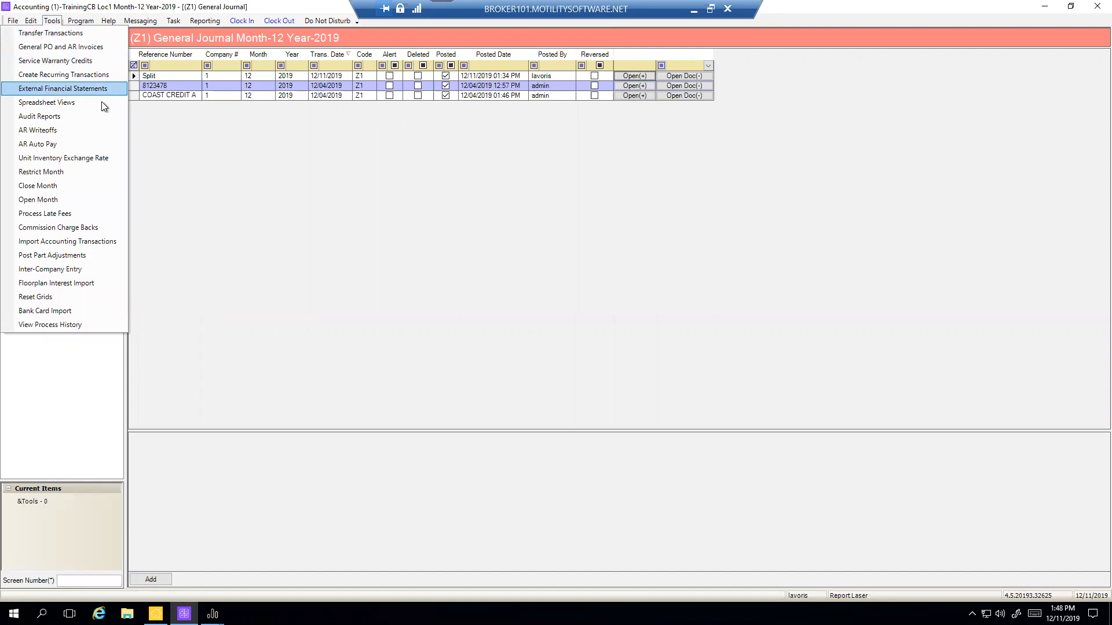
pyautogui.click(281, 144)
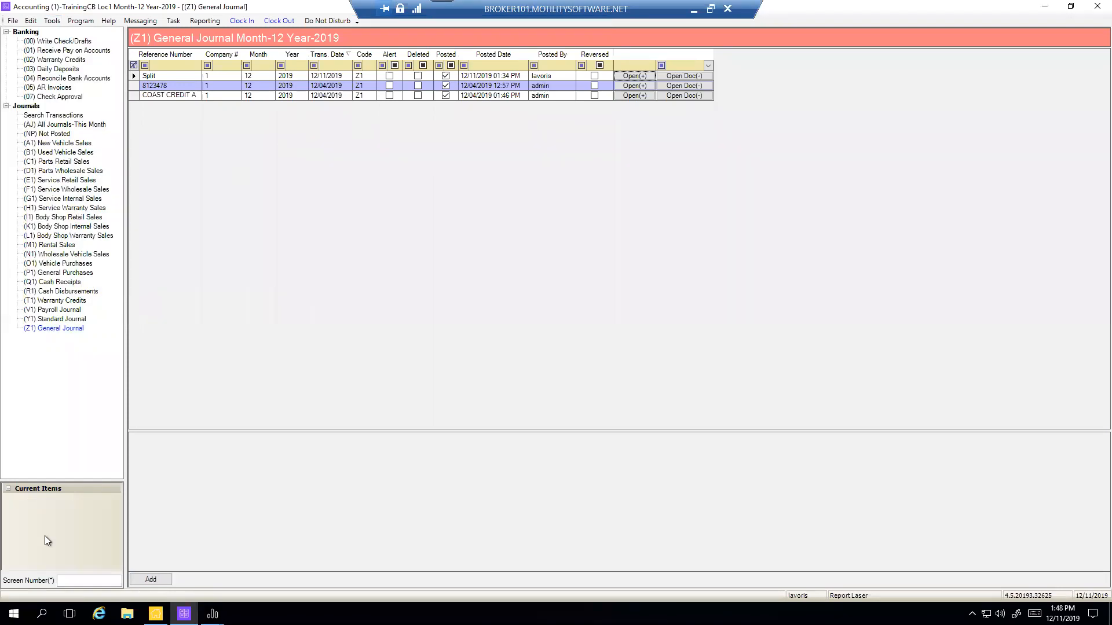
# - Return to the ProfitAndLossBuckets sheet, examine the bucket numbers on both pages, and close the sheet
pyautogui.click(213, 614)
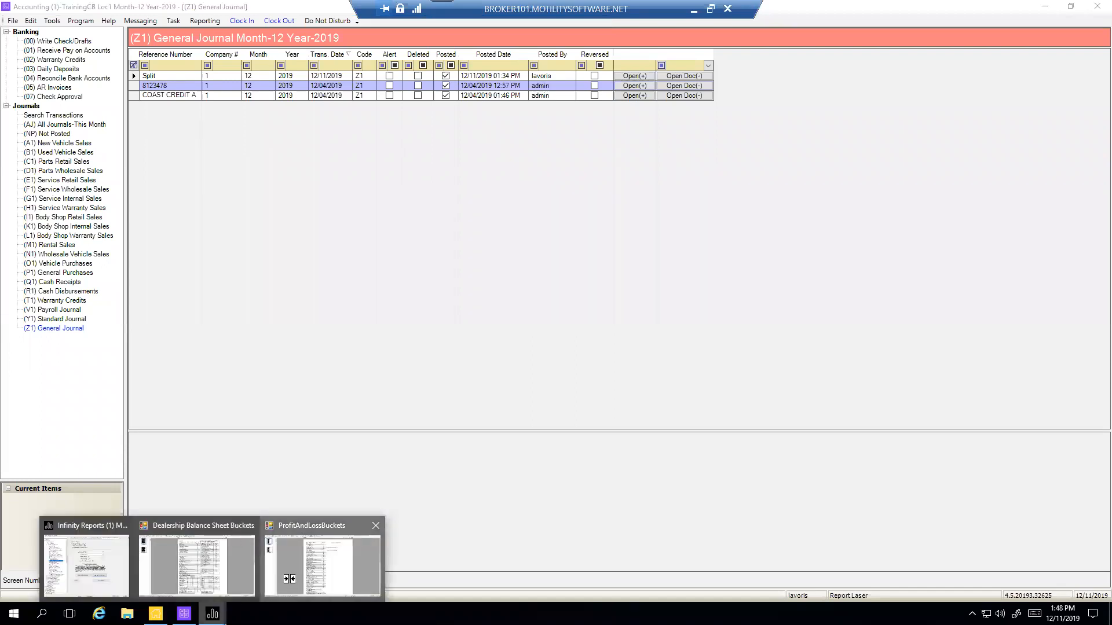
pyautogui.click(288, 584)
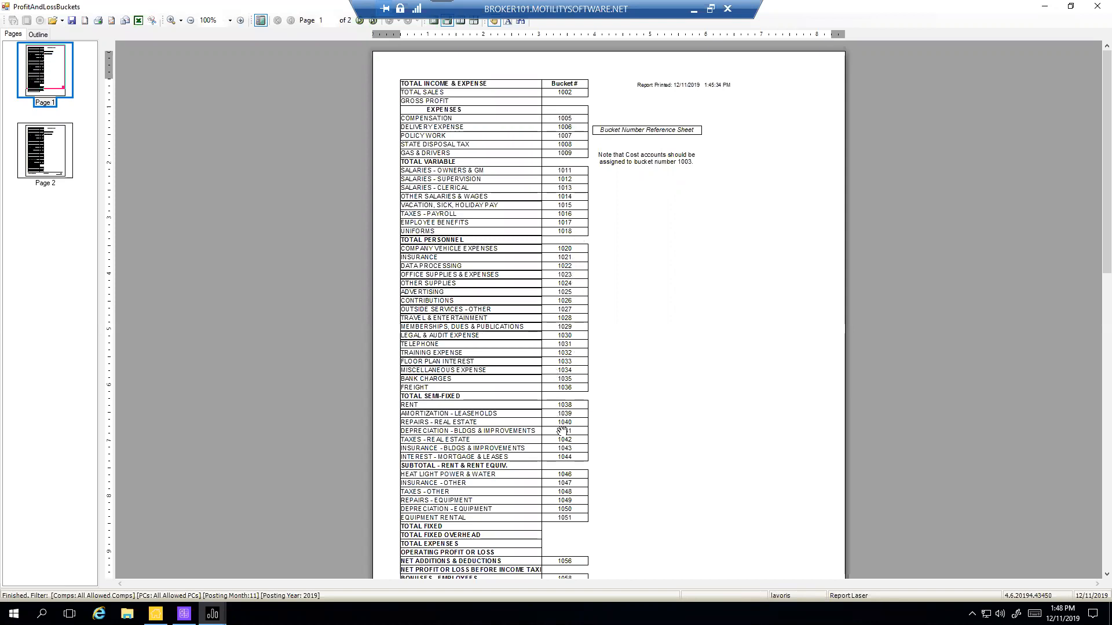
pyautogui.scroll(-3, 682, 400)
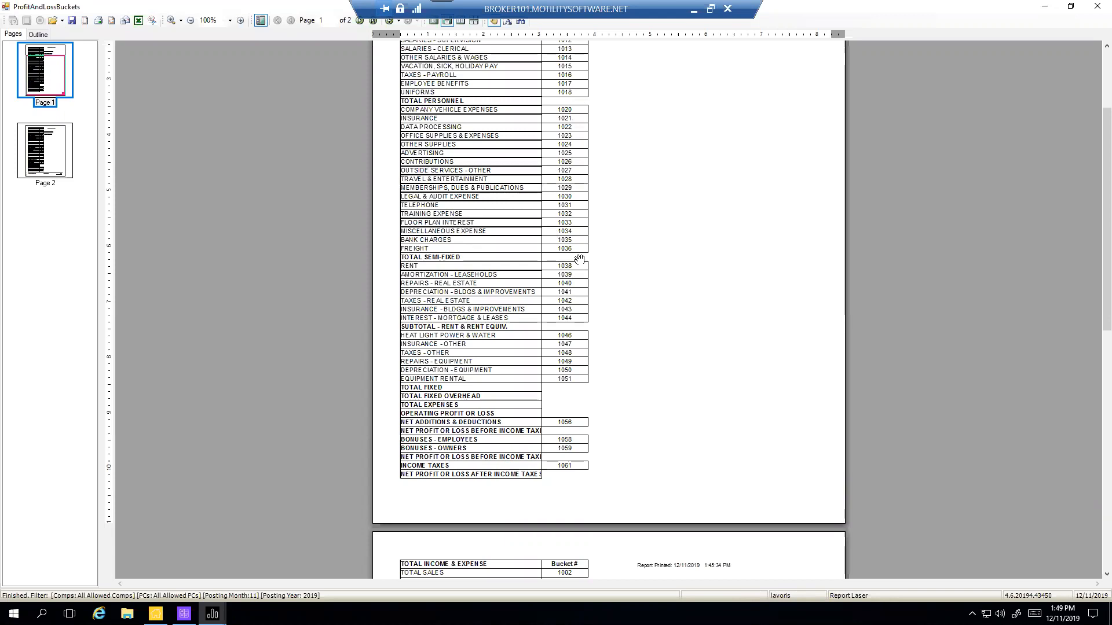
pyautogui.scroll(-5, 581, 265)
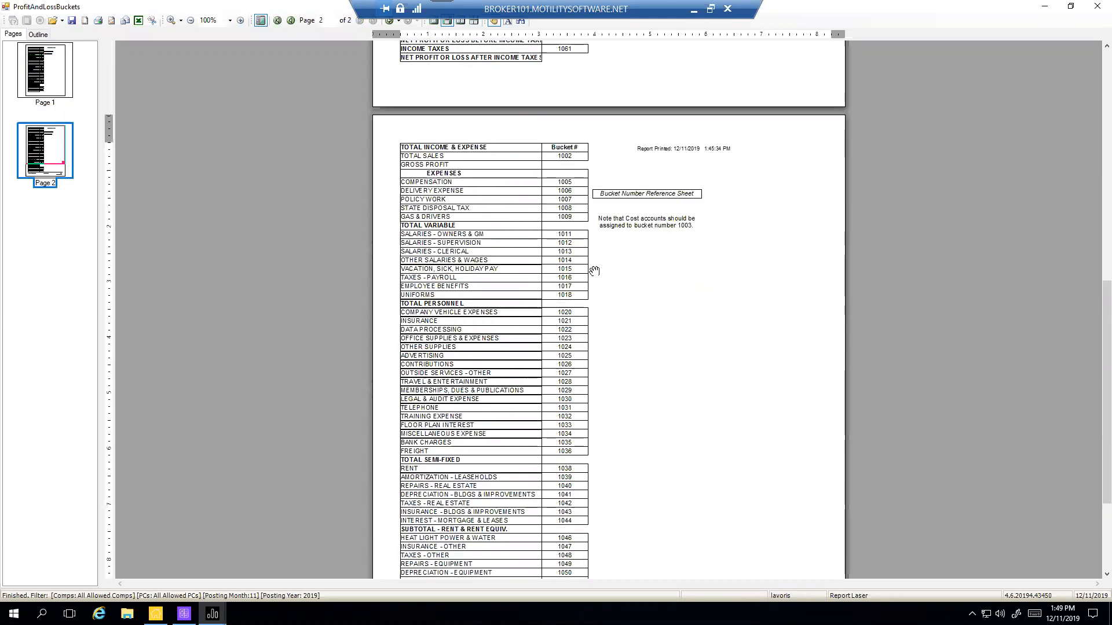
pyautogui.scroll(7, 591, 268)
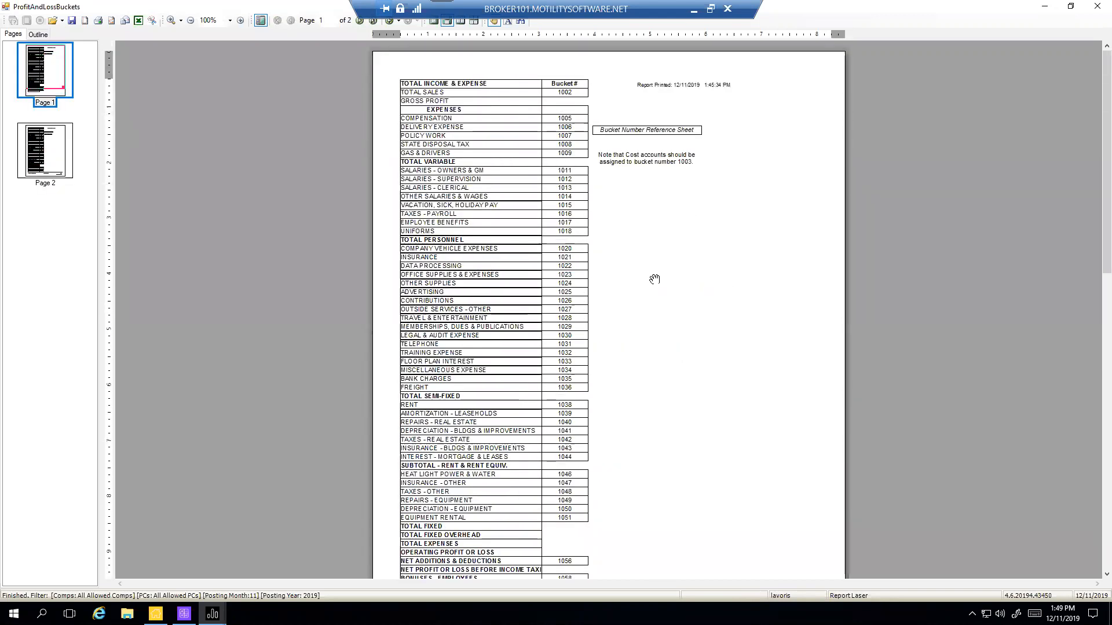
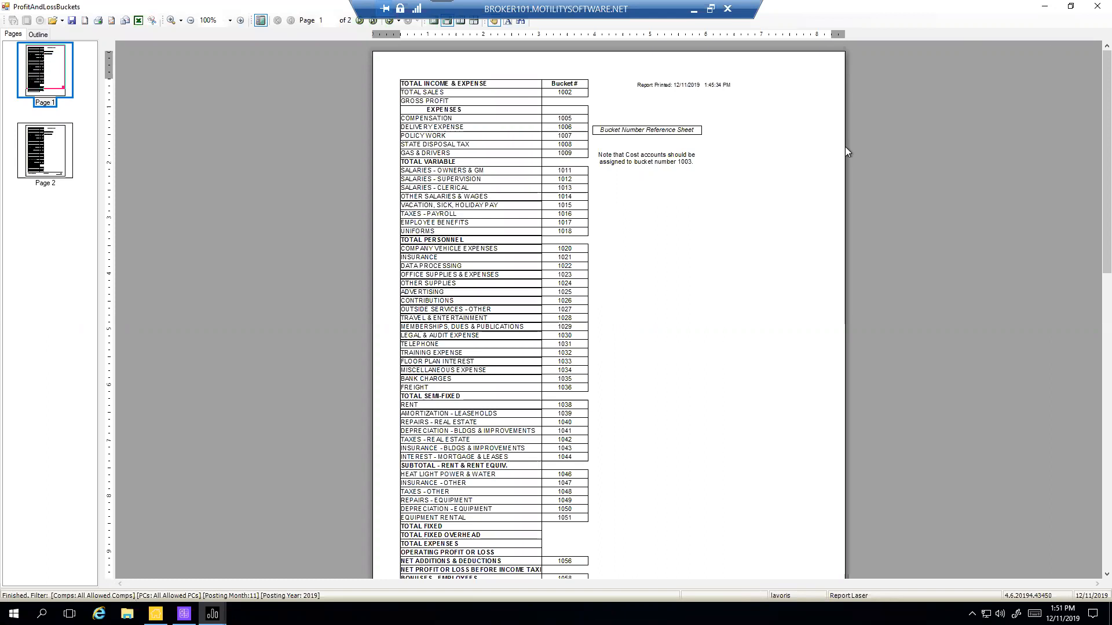
pyautogui.click(1097, 5)
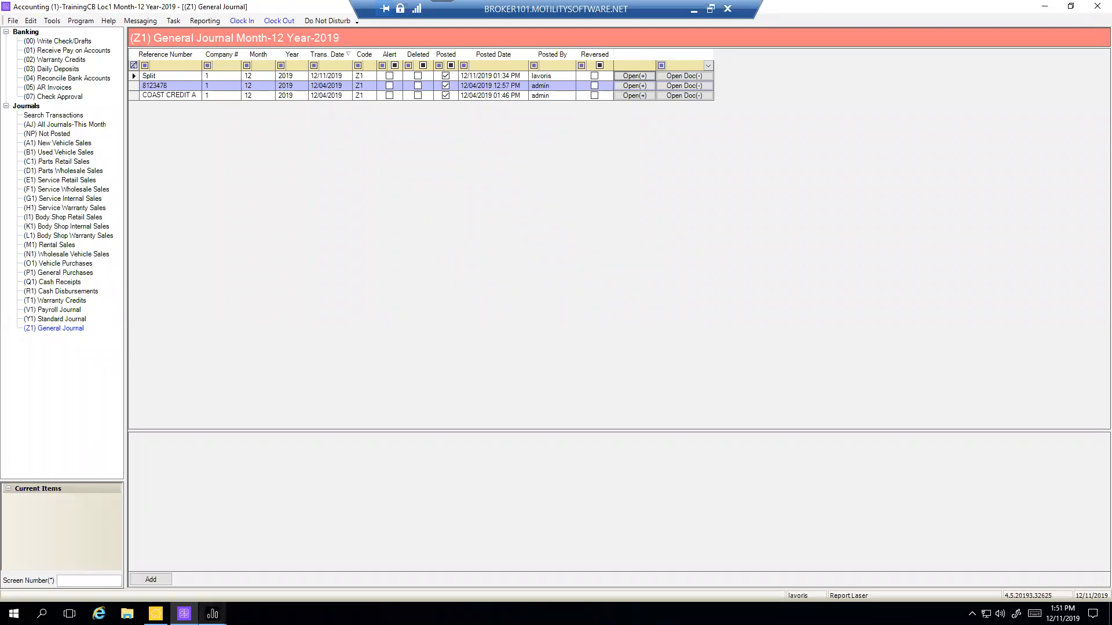
# - Switch to Infinity Reports and open Dealership Financial Statements from the general ledger accounting reports
pyautogui.click(213, 613)
pyautogui.click(172, 571)
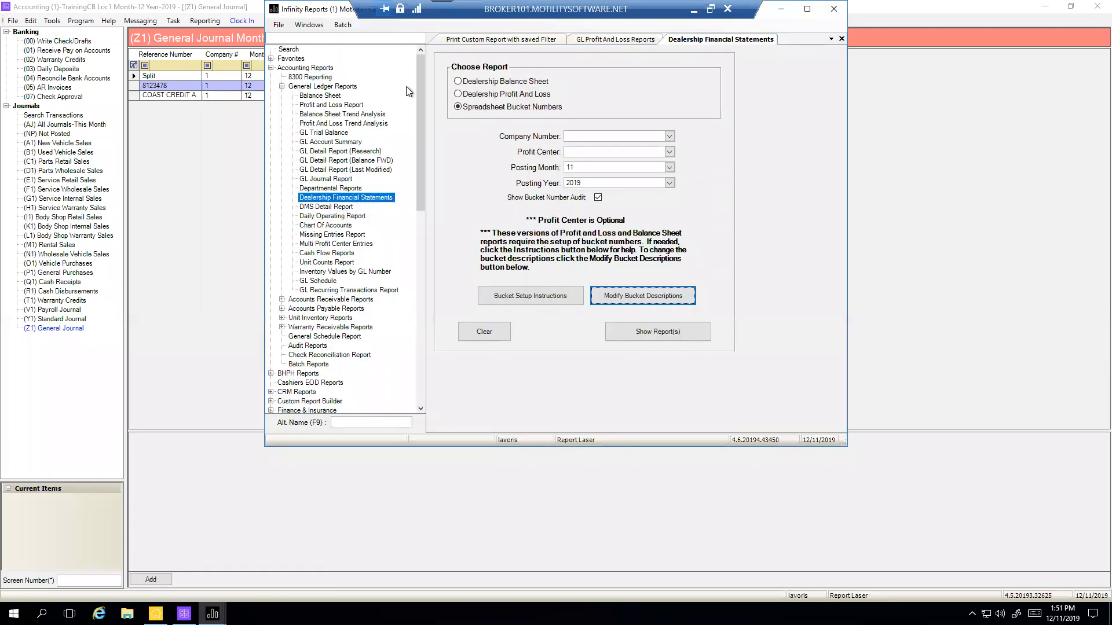
pyautogui.click(269, 68)
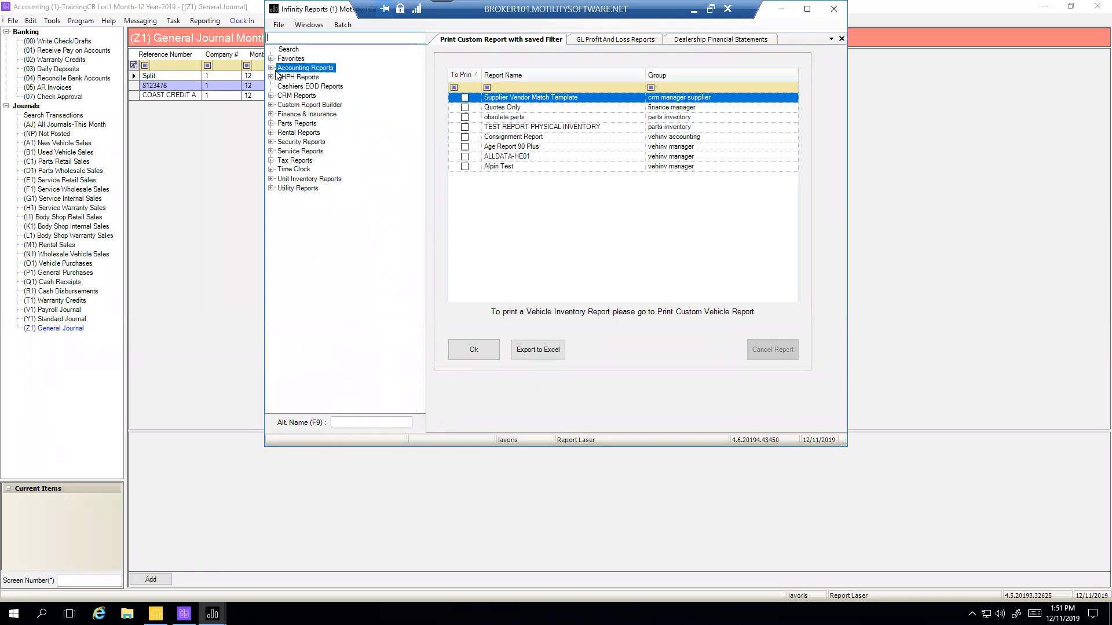
pyautogui.click(270, 68)
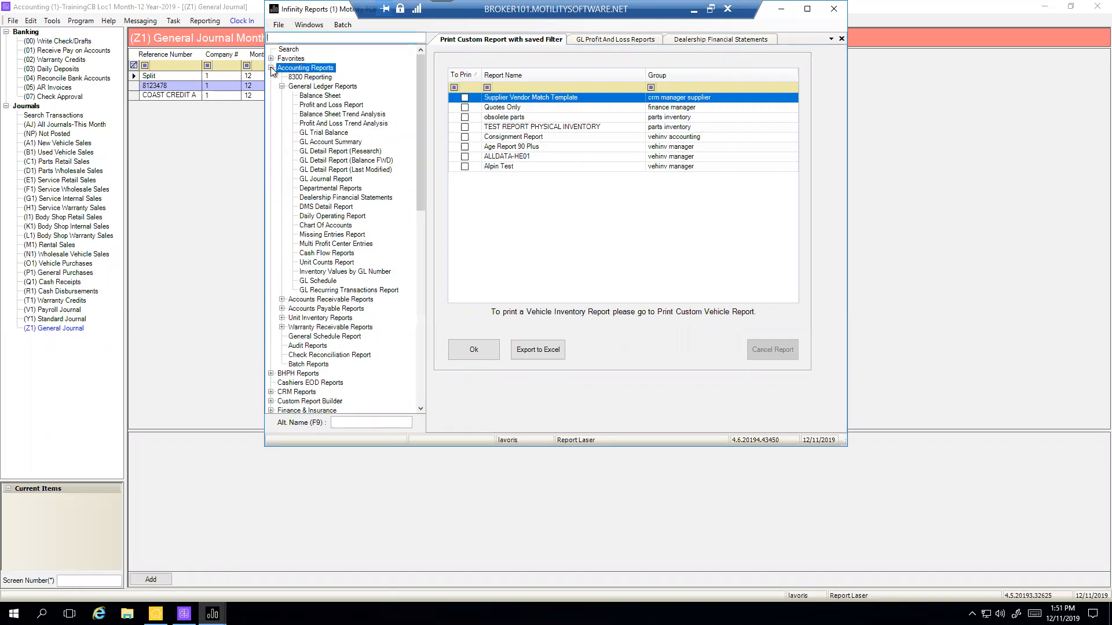
pyautogui.click(282, 87)
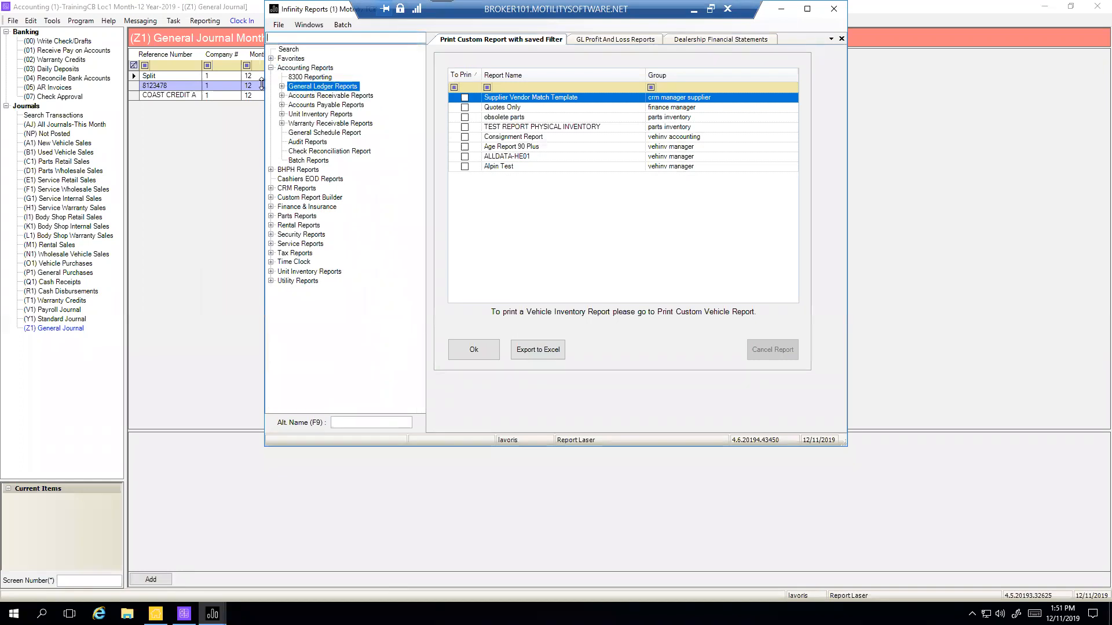
pyautogui.click(281, 87)
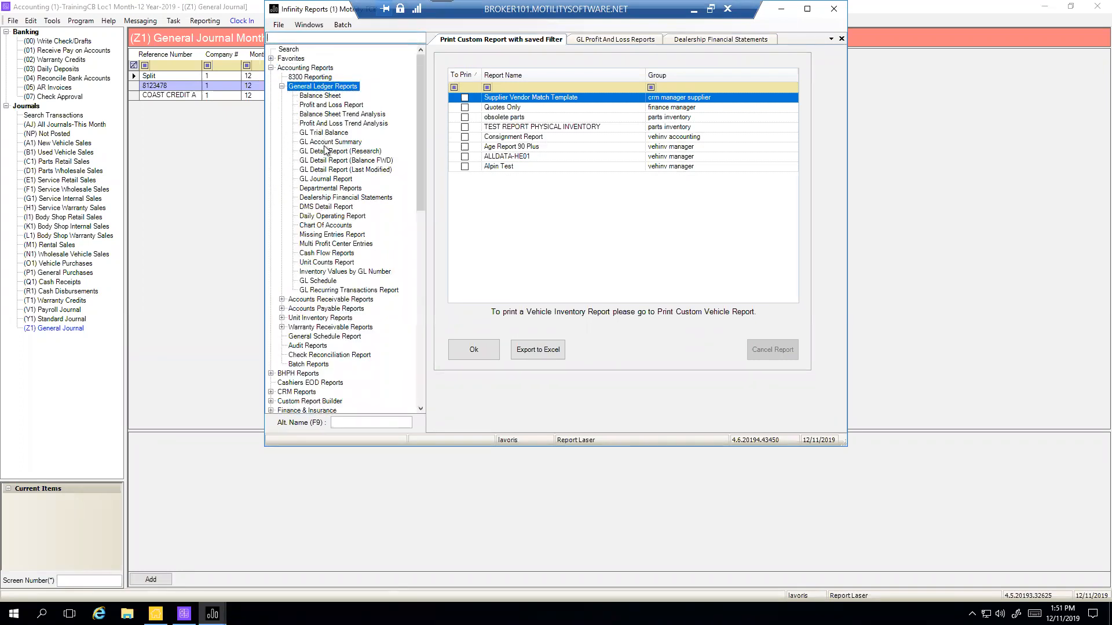
pyautogui.click(354, 198)
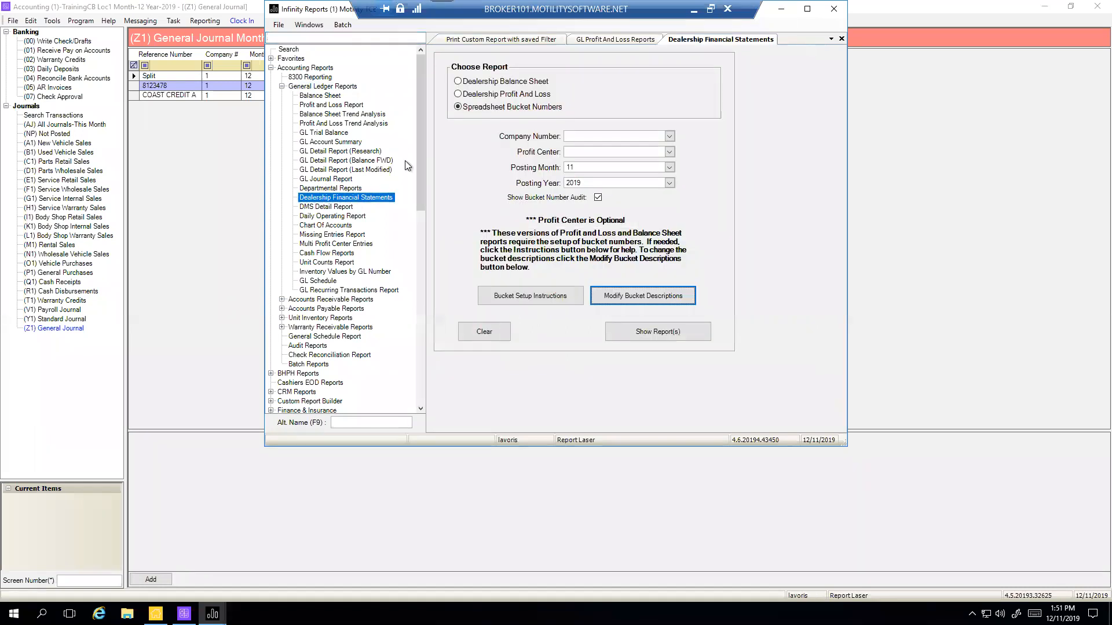
# - Go through the three dealership report choices, ending on Spreadsheet Bucket Numbers, and turn off Show Bucket Number Audit
pyautogui.click(460, 82)
pyautogui.click(458, 97)
pyautogui.click(458, 107)
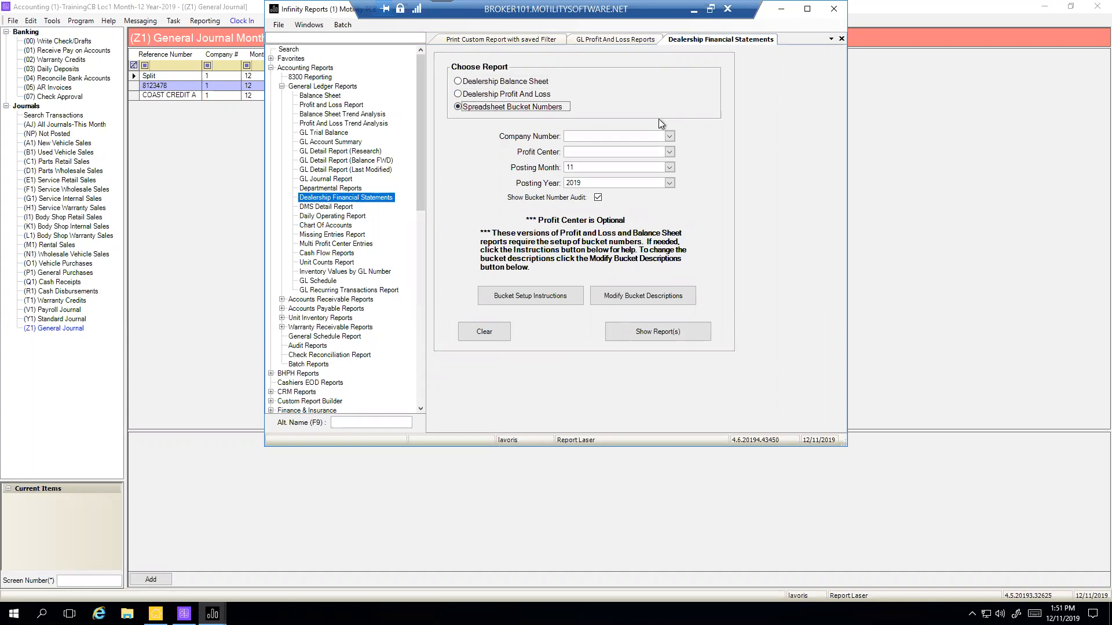
pyautogui.click(599, 199)
pyautogui.click(598, 198)
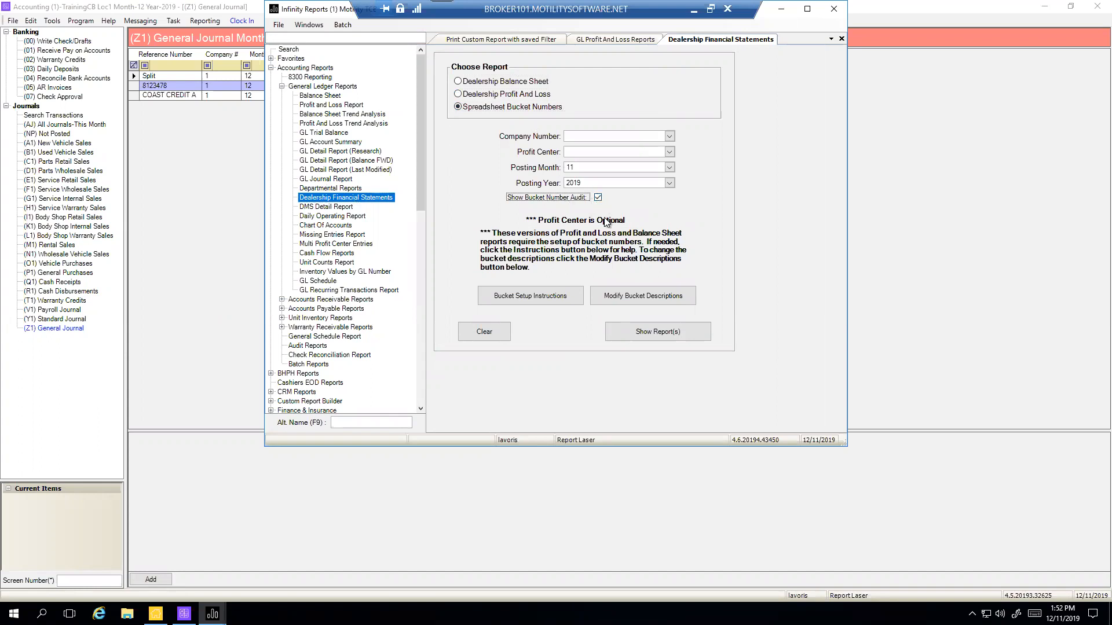
pyautogui.click(599, 198)
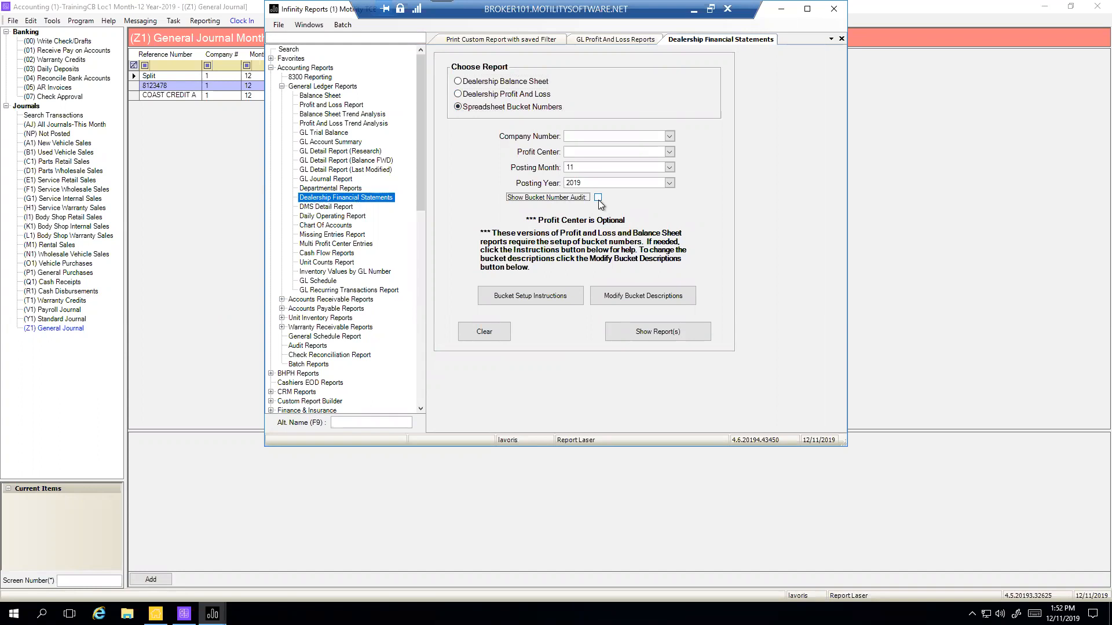